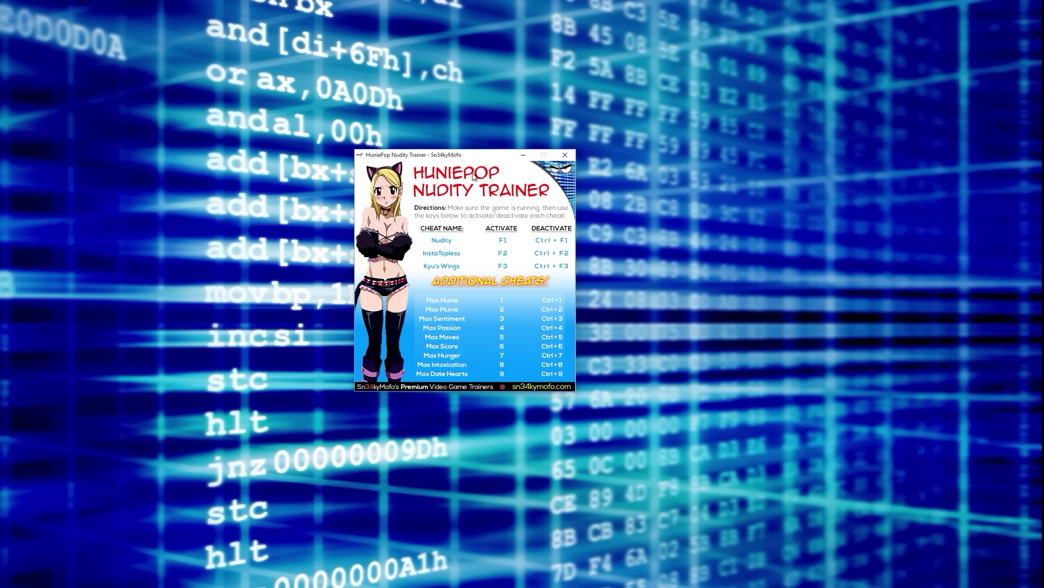
left_click_drag(479, 156, 484, 166)
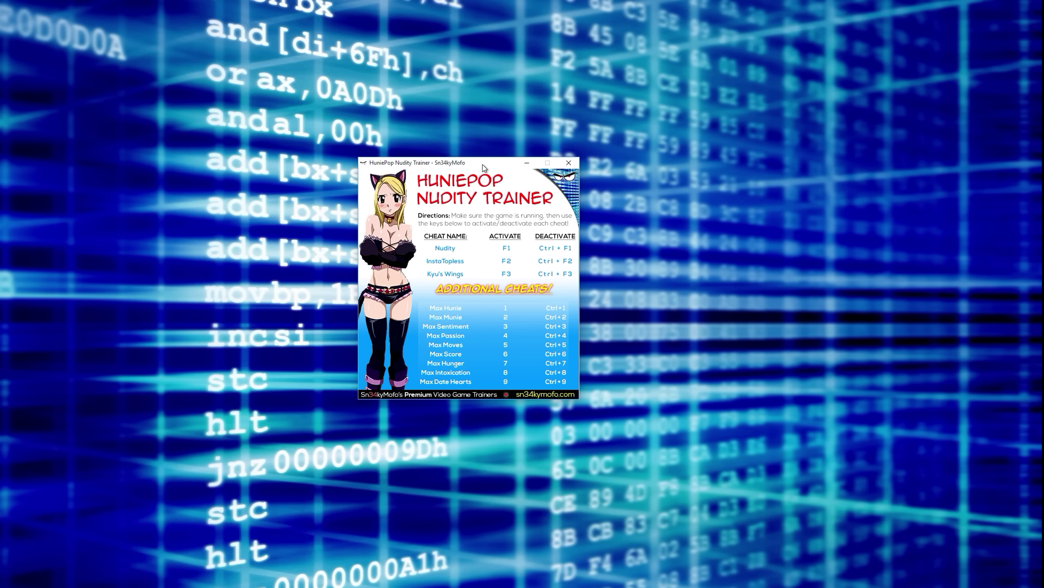
left_click_drag(484, 167, 511, 183)
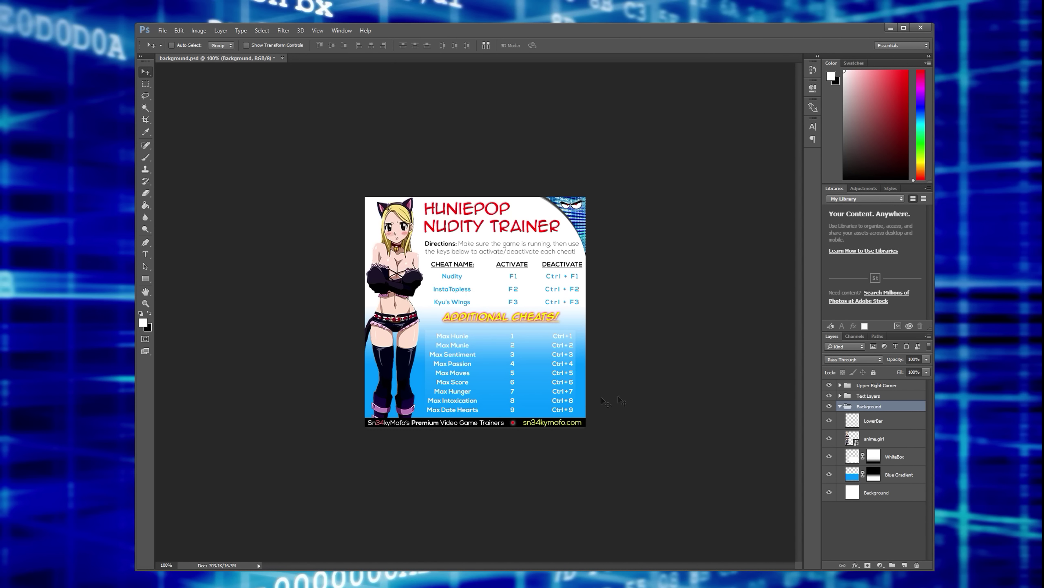
Step: Check the pixel width and height of background.psd in the Image Size dialog, then close it without changes
left_click(197, 30)
left_click(226, 101)
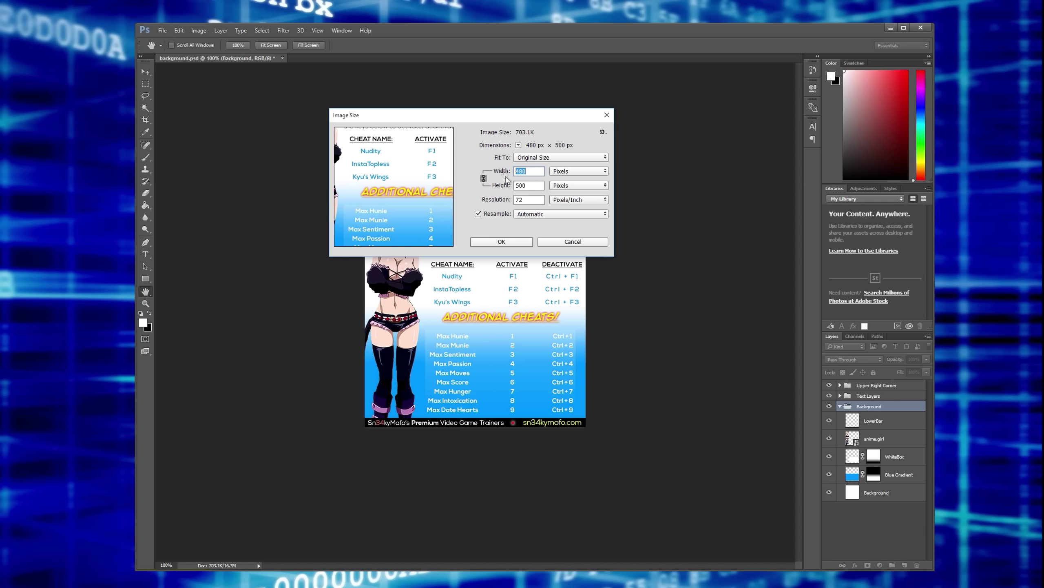
key("Tab")
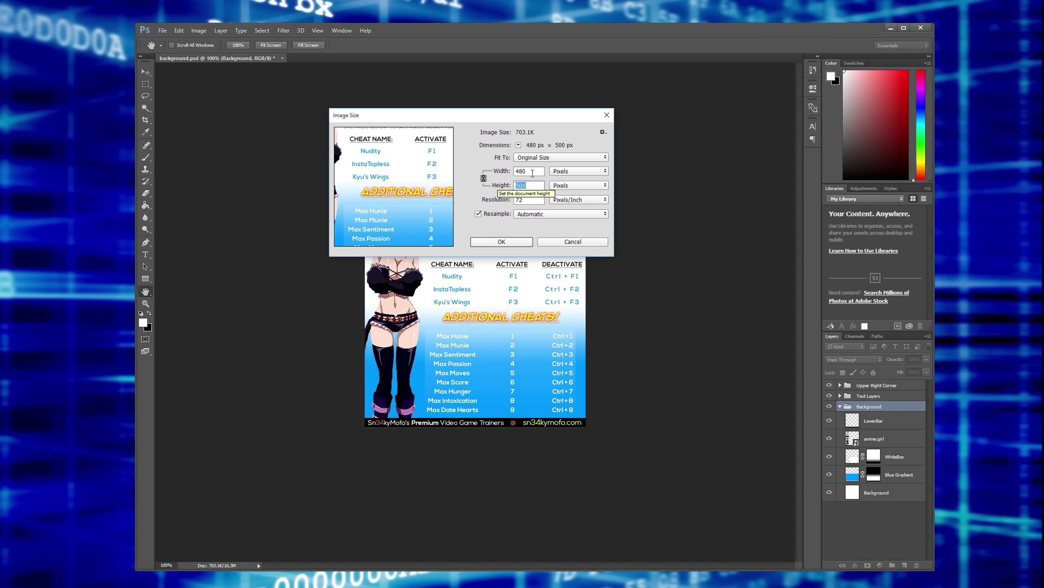
left_click(609, 118)
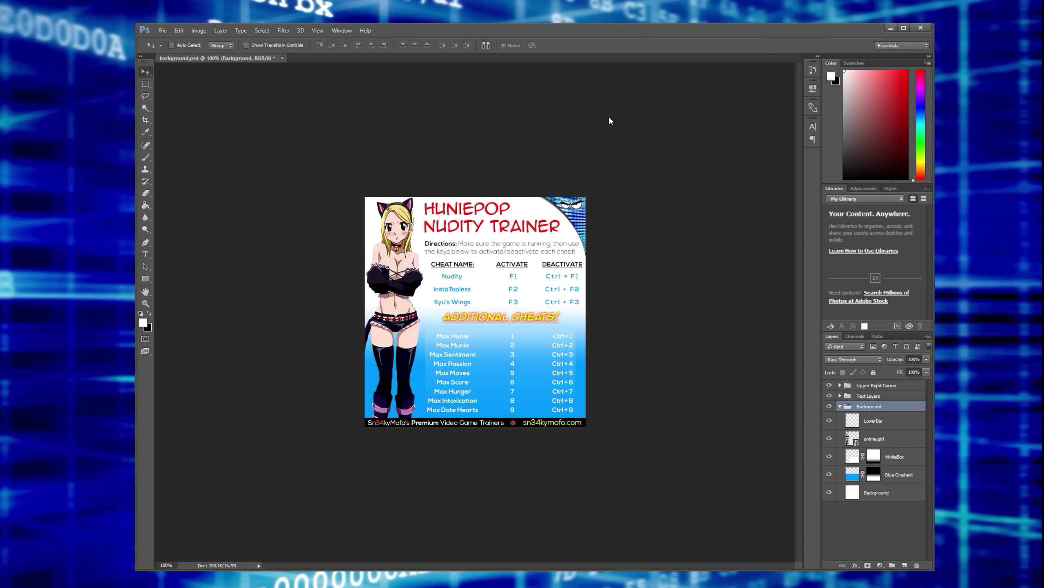
Step: Examine the contents of the Background and Text Layers groups, leaving both groups collapsed
left_click(840, 406)
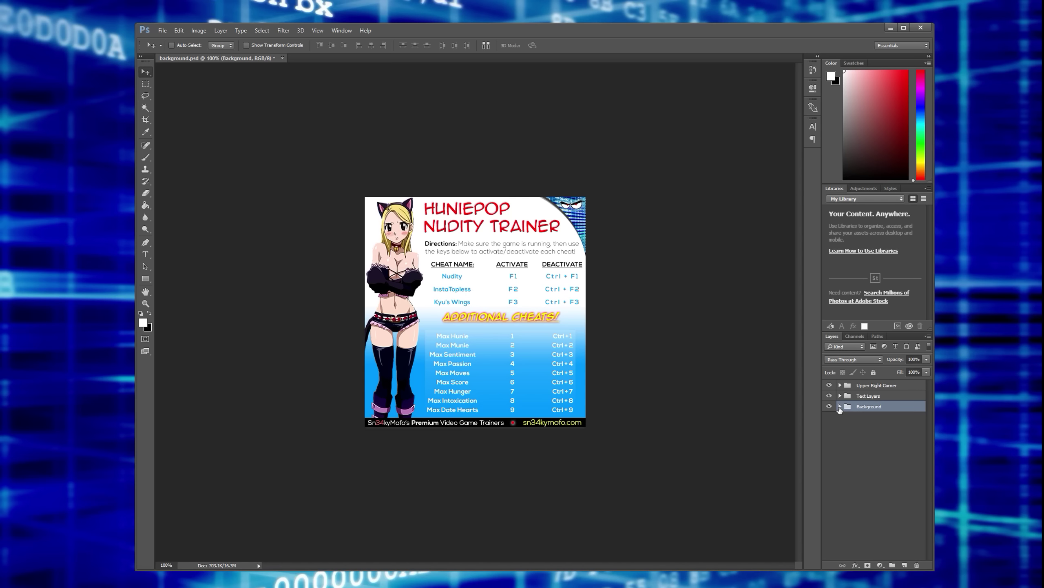
left_click(841, 407)
left_click(840, 407)
left_click(840, 396)
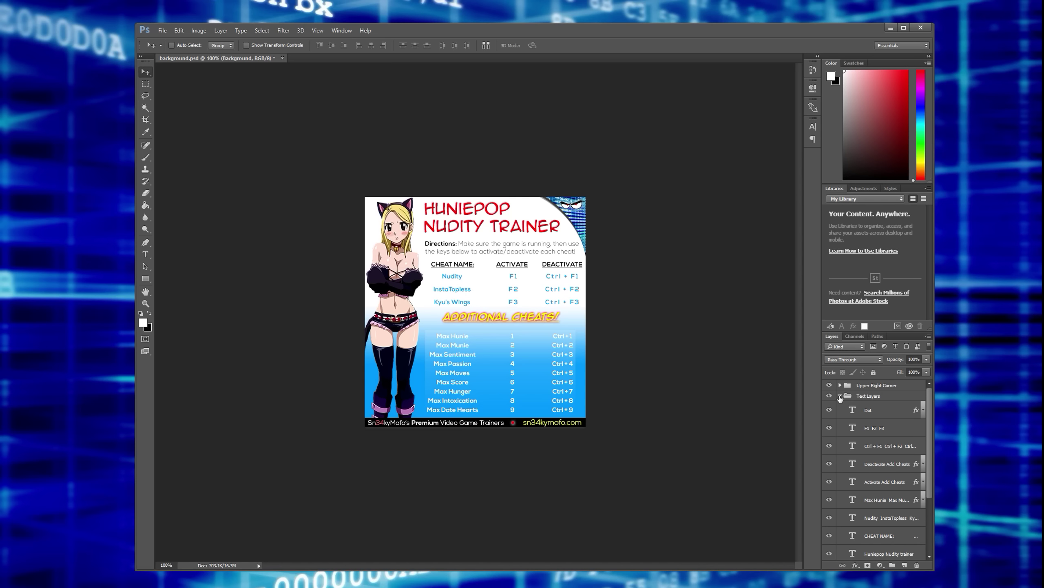
left_click(840, 396)
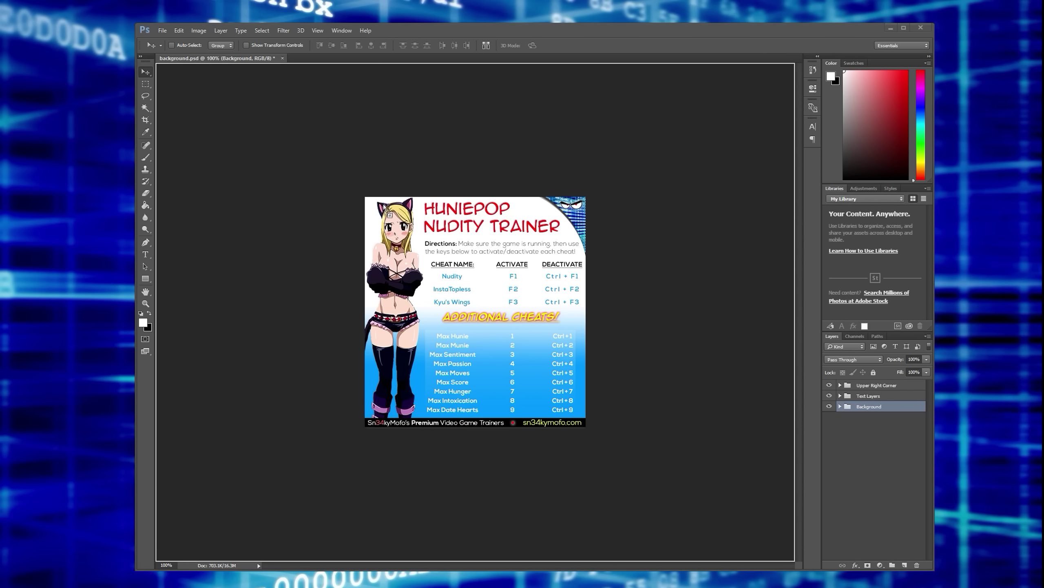
Step: Move the HuniePop Nudity Trainer EXE onto the desktop, minimize the Photoshop window and reposition the file's icon
left_click_drag(1, 207, 119, 117)
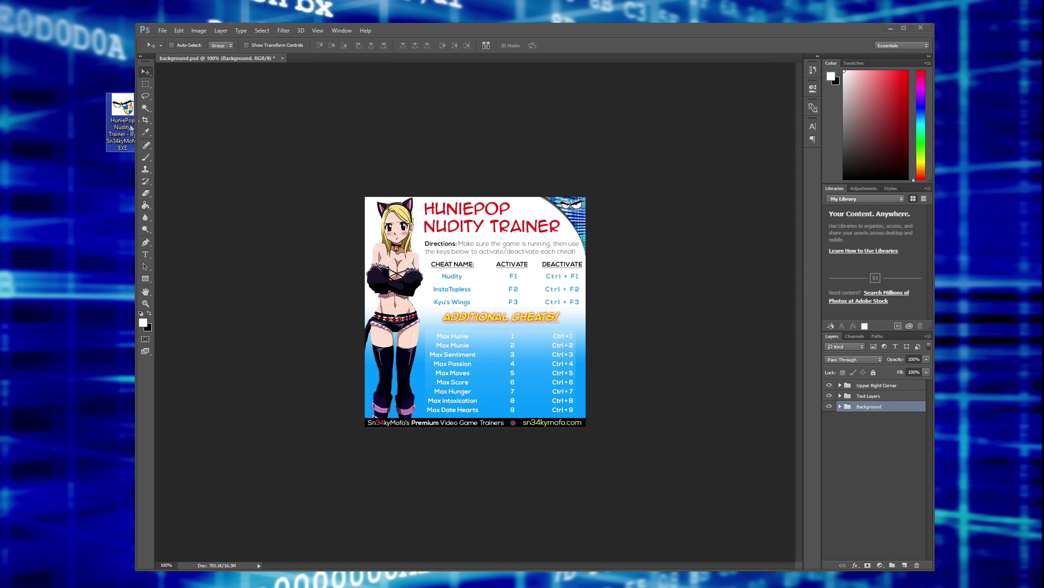
left_click(891, 28)
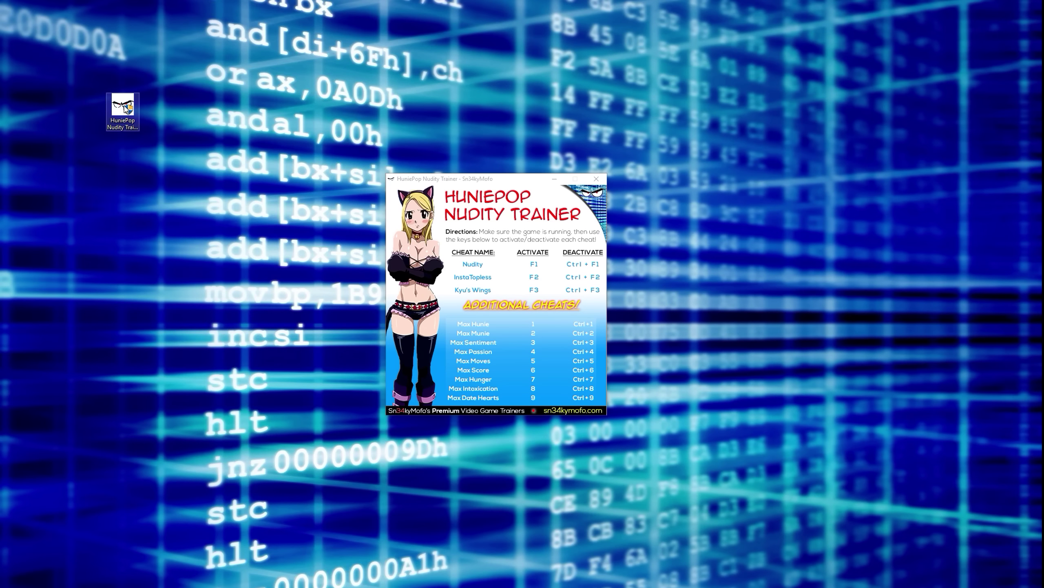
left_click_drag(122, 106, 468, 106)
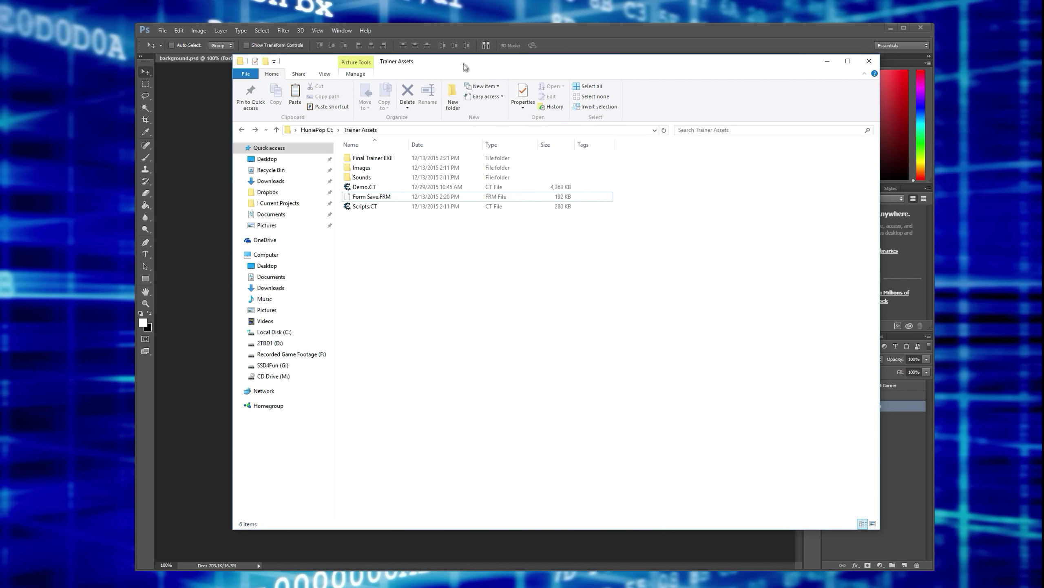
Step: Look through the files in the parent HuniePop CE folder in File Explorer, then return to the Trainer Assets folder
mouse_move(465, 67)
left_mouse_down()
mouse_move(442, 70)
mouse_move(456, 58)
left_mouse_up()
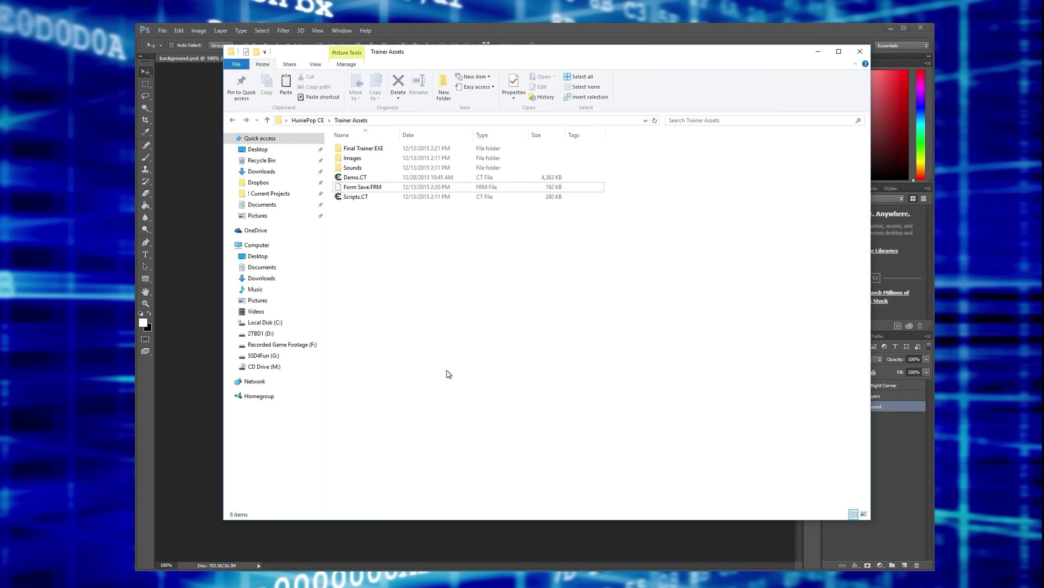
left_click(308, 120)
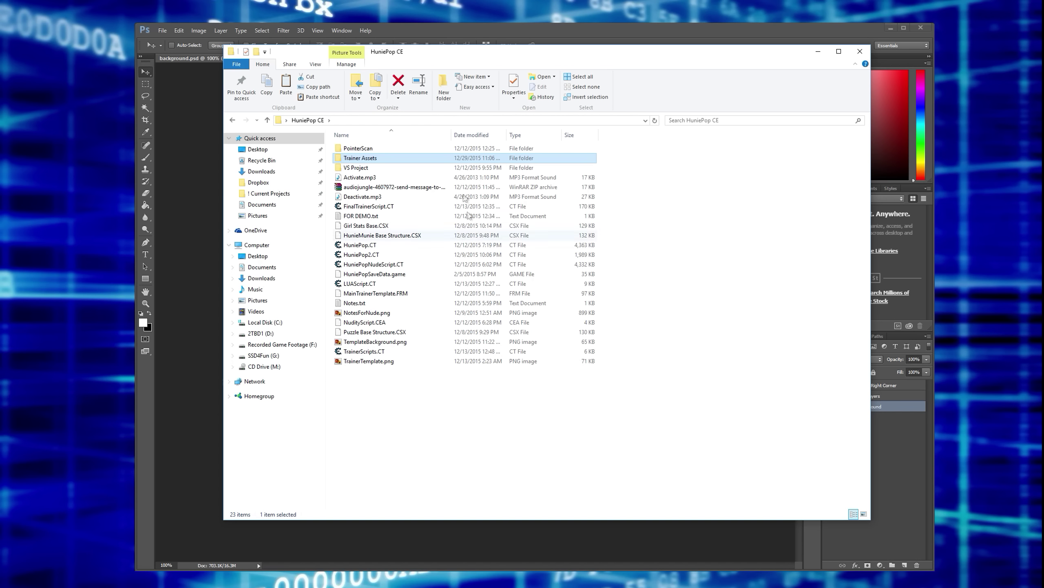
left_click(435, 420)
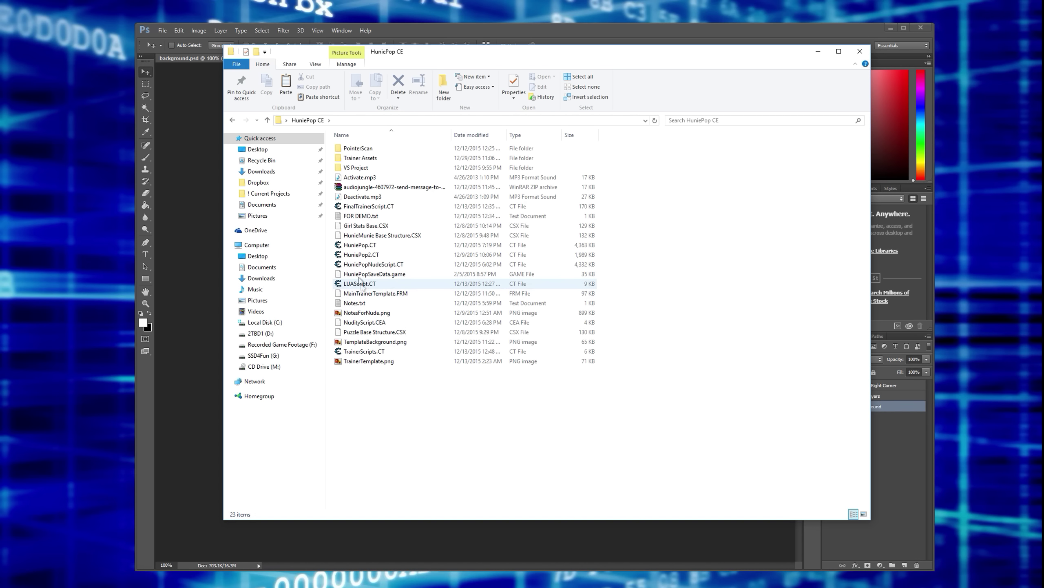
double_click(364, 160)
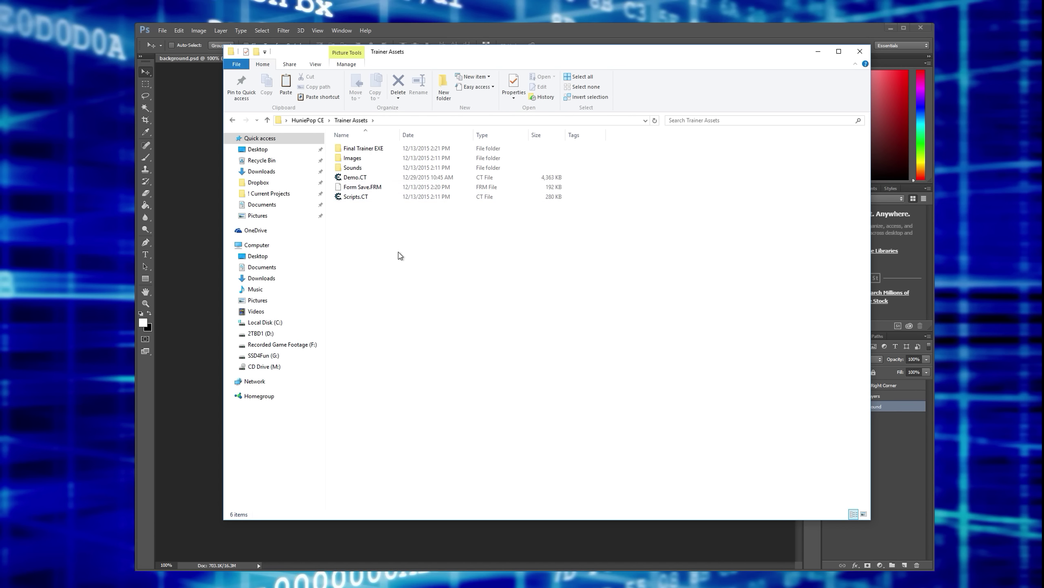
Step: Open Demo.CT from the Trainer Assets folder in Cheat Engine and move its window over the folder window
left_click(363, 199)
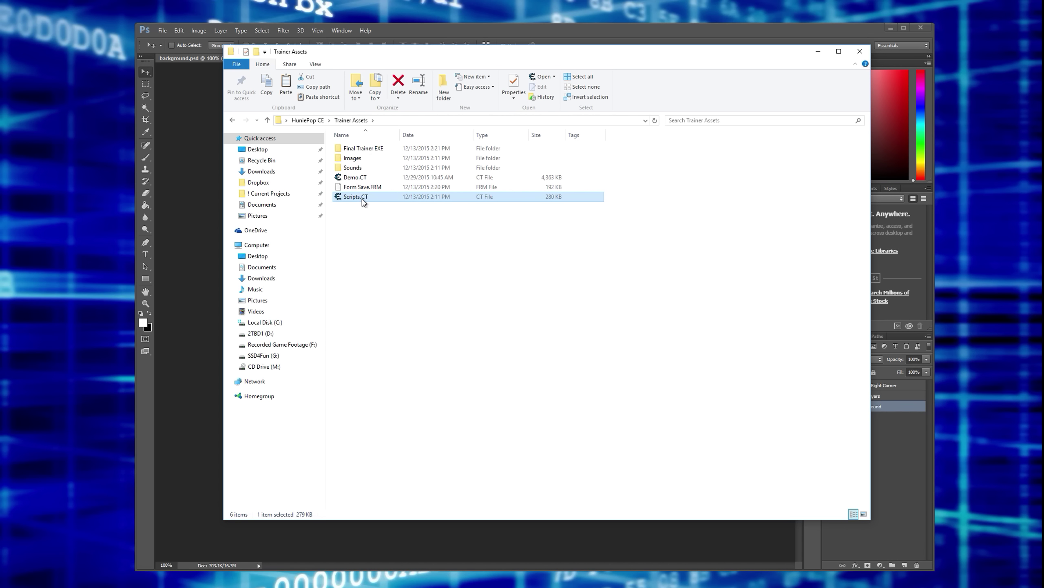
left_click(359, 181)
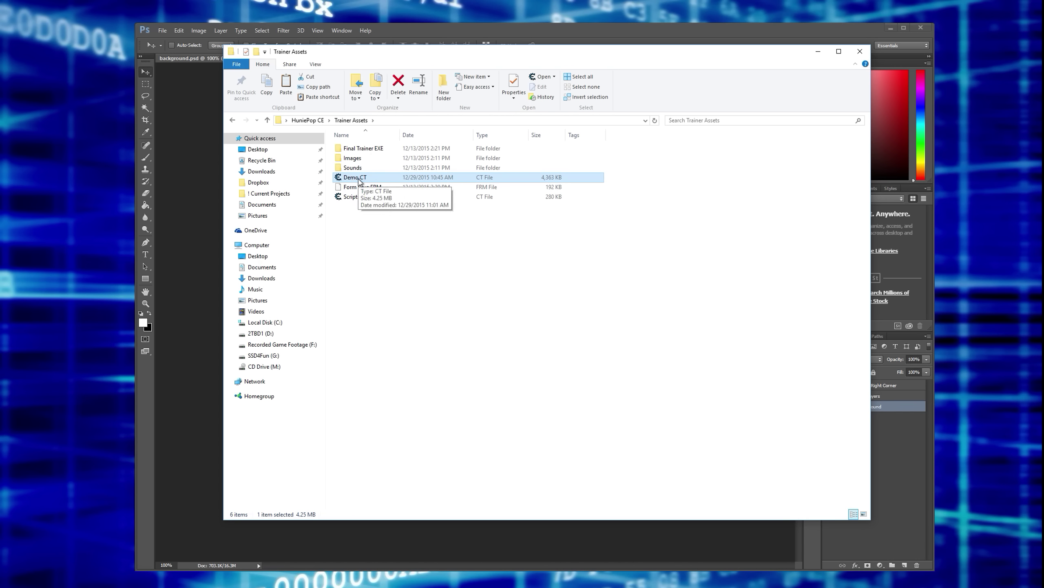
double_click(359, 180)
left_click(594, 342)
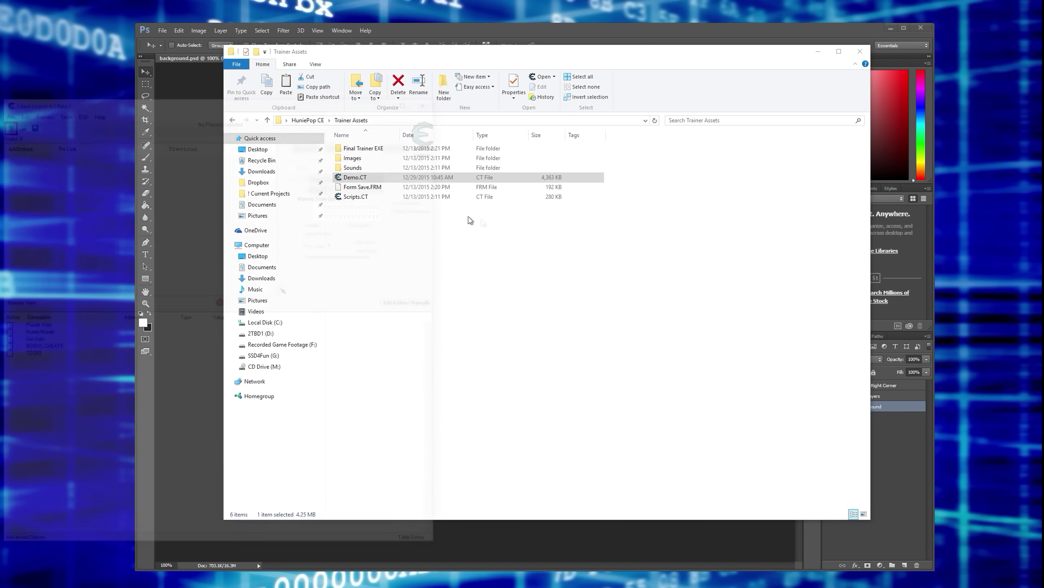
left_click_drag(271, 75, 577, 72)
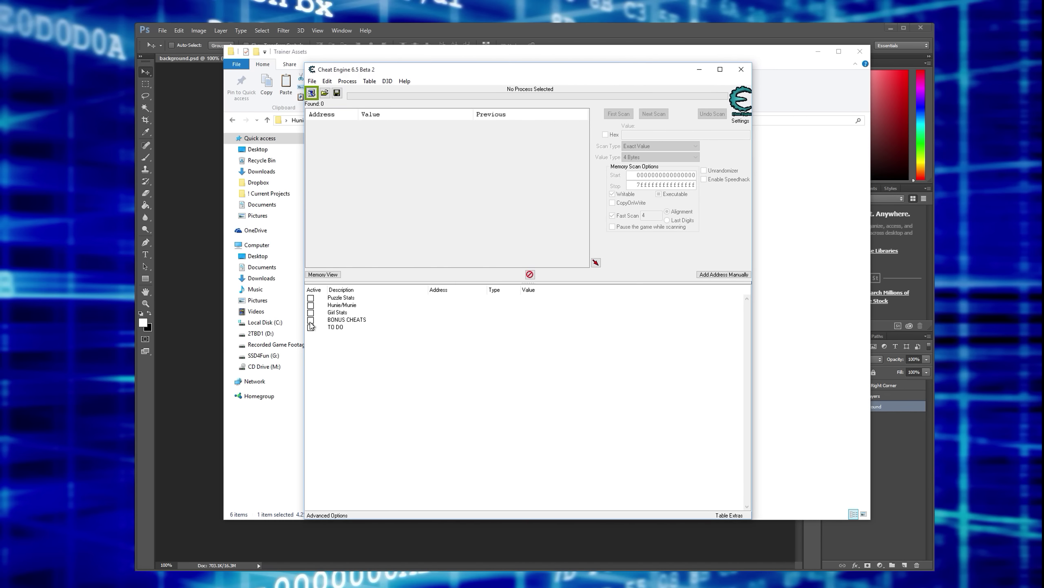
Step: Toggle the Puzzle Stats, Hunie/Munie and Girl Stats groups on and off to look at their entries
left_click(310, 299)
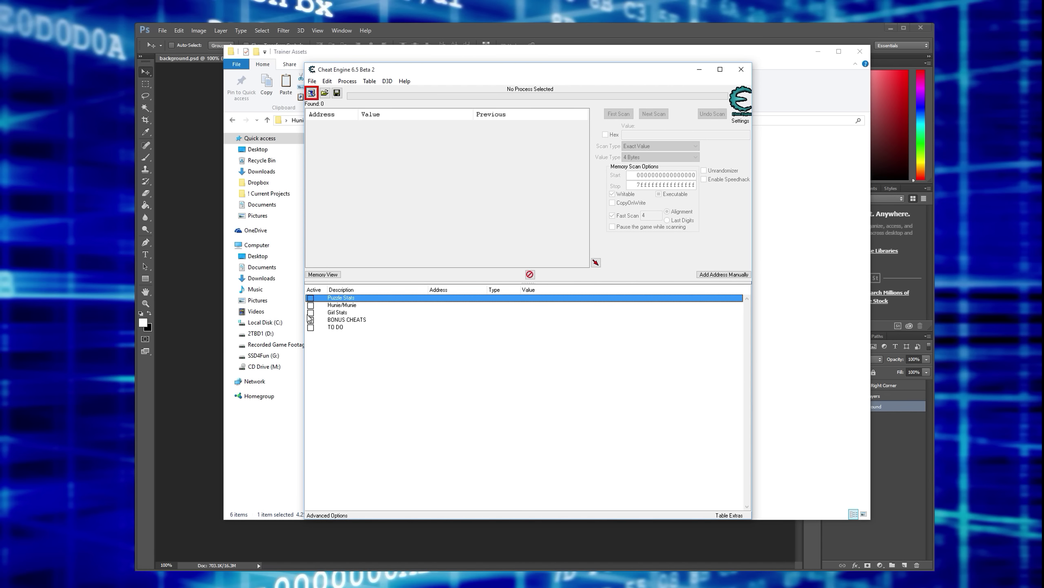
left_click(310, 298)
left_click(310, 304)
left_click(310, 304)
left_click(311, 312)
left_click(311, 312)
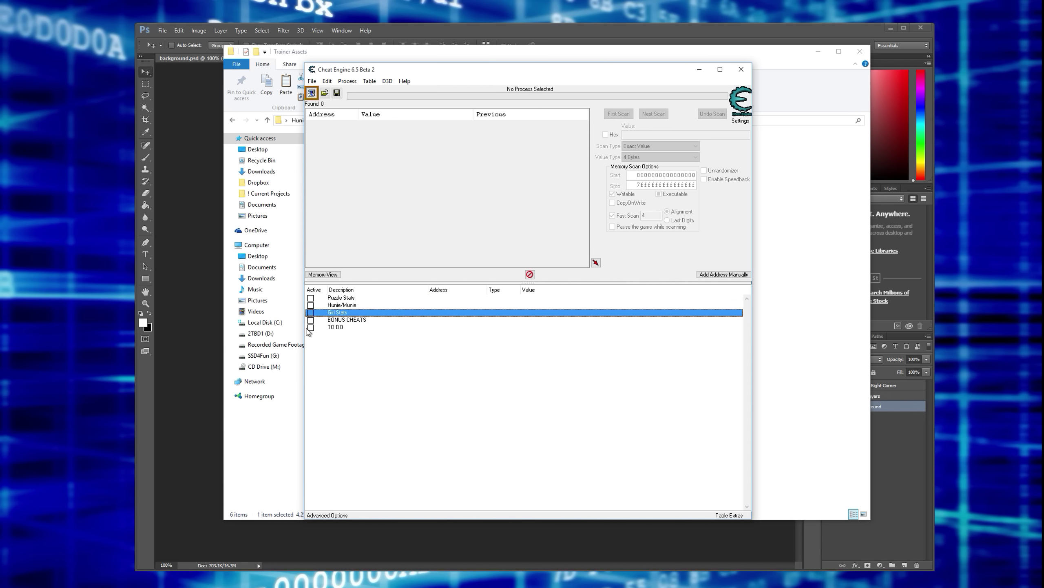
Step: Activate the BONUS CHEATS group in the cheat table so its script entries are expanded
left_click(310, 320)
left_click(311, 320)
left_click(310, 320)
left_click(311, 320)
left_click(311, 320)
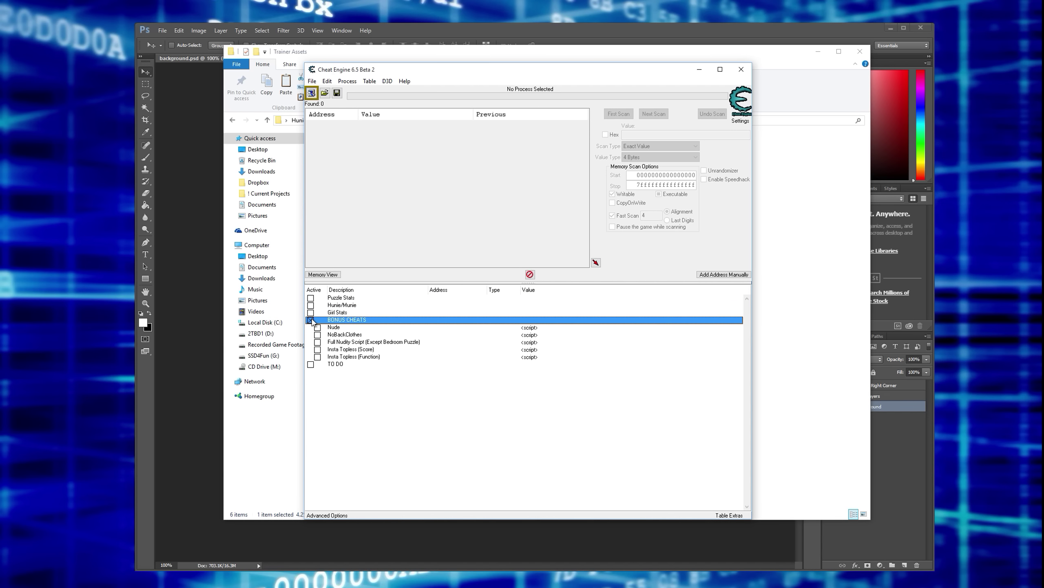
right_click(352, 323)
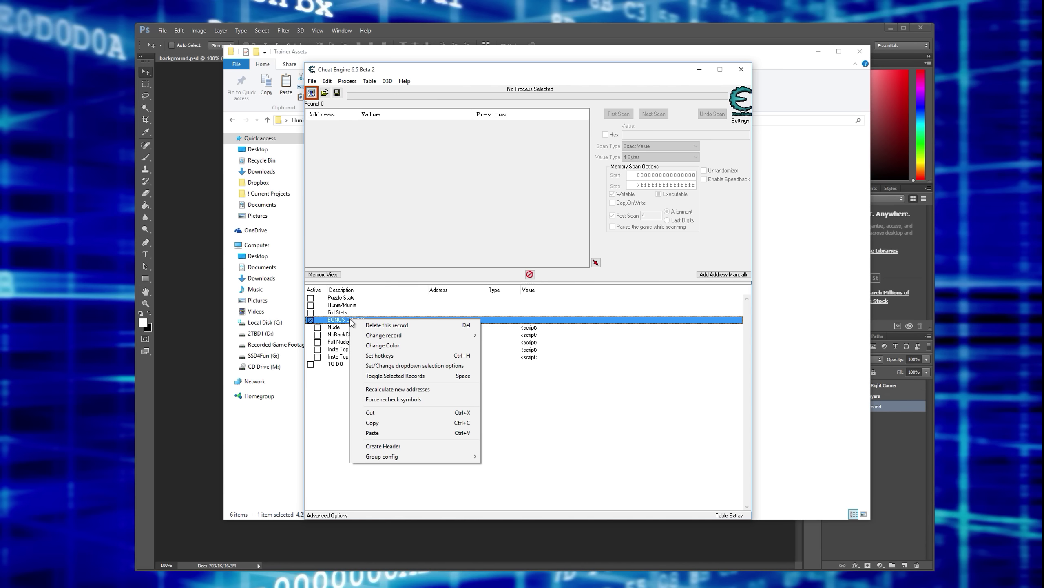
left_click(340, 388)
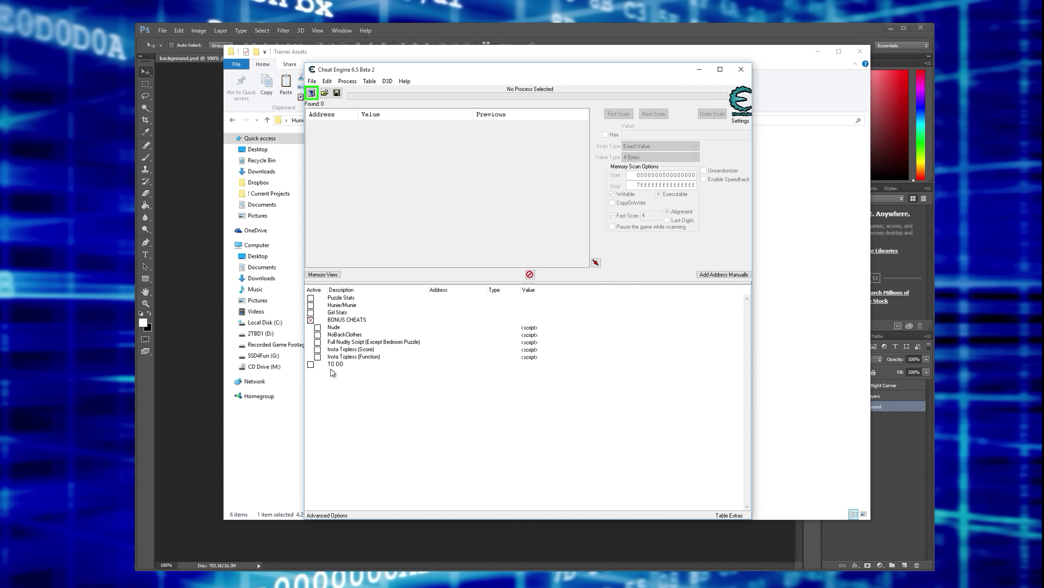
left_click(311, 321)
left_click(310, 320)
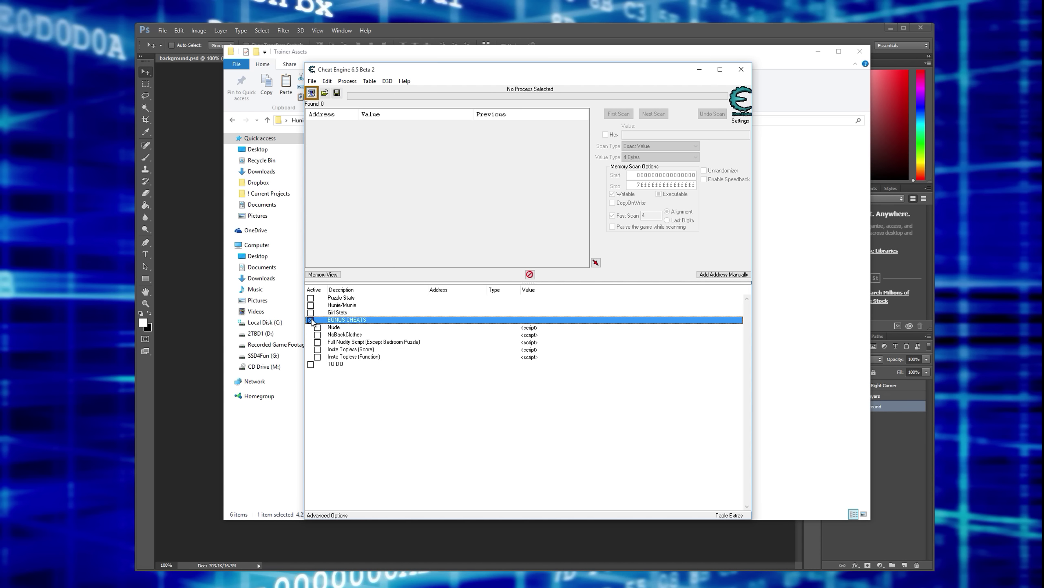
Step: Check the hotkey lists of the Insta Topless (Score) and Full Nudity Script (Except Bedroom Puzzle) entries, closing each one
right_click(332, 350)
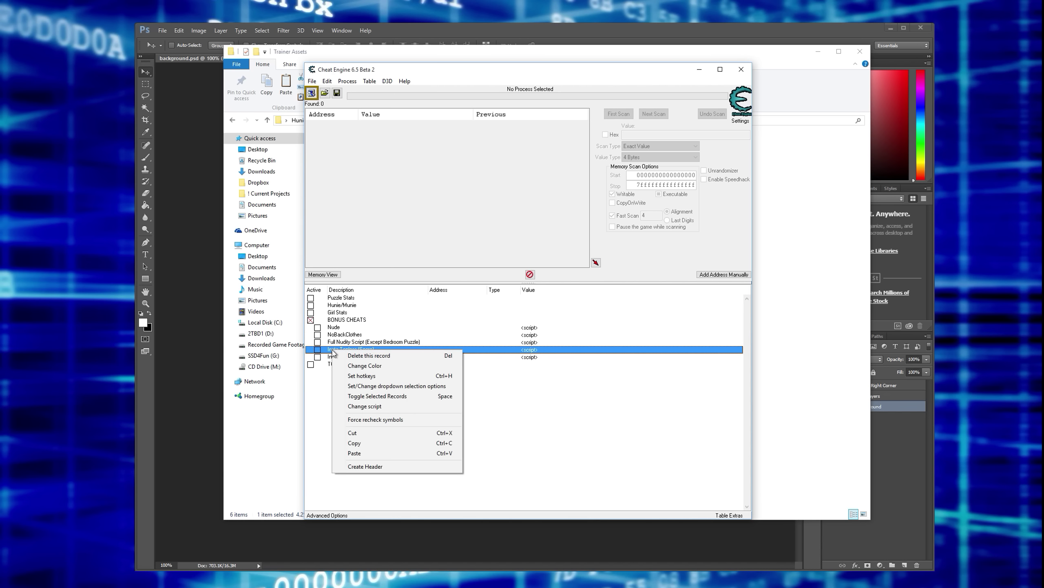
left_click(374, 377)
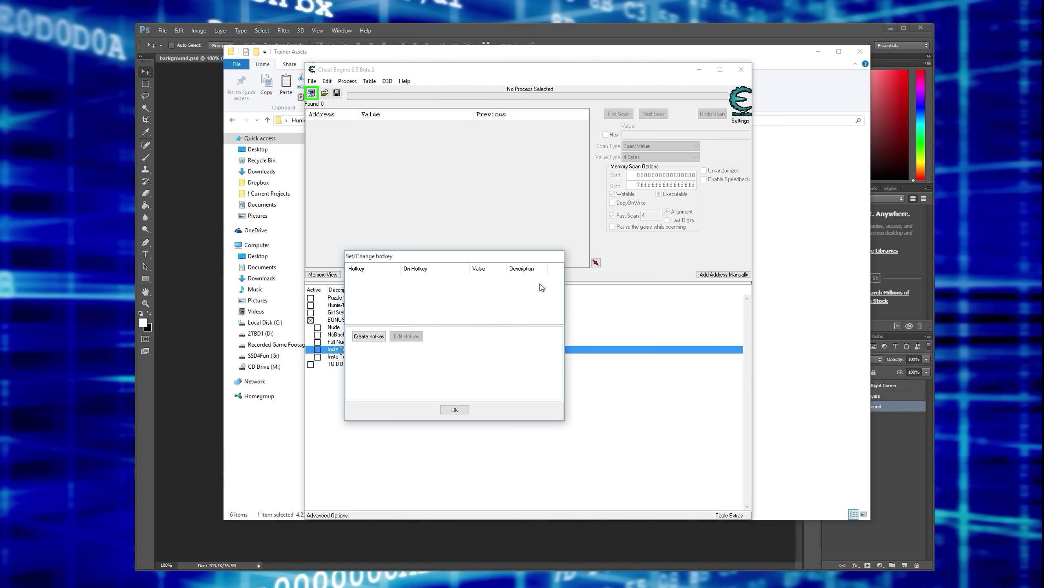
left_click(454, 410)
left_click(352, 342)
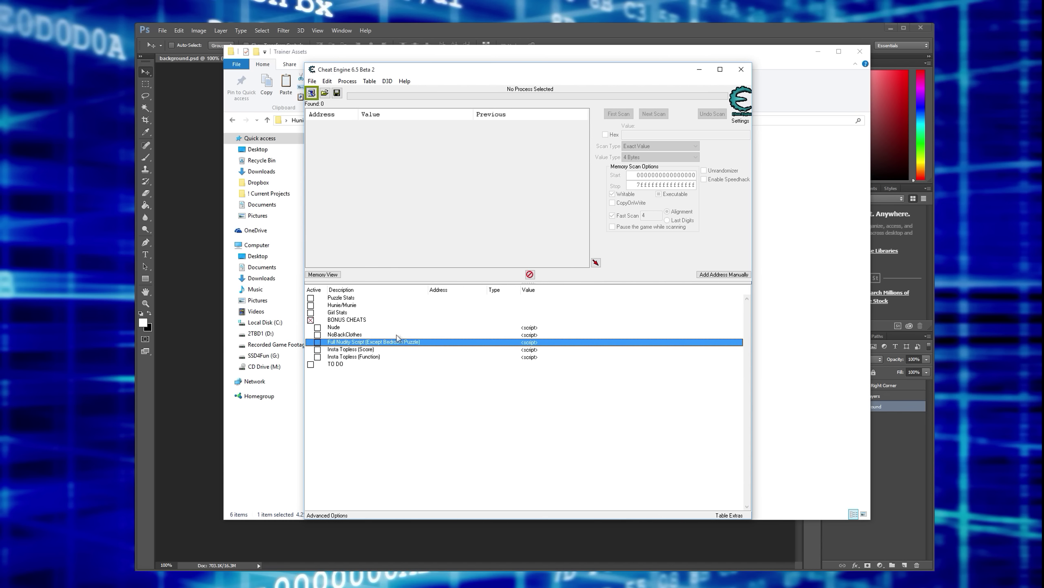
right_click(336, 347)
left_click(377, 369)
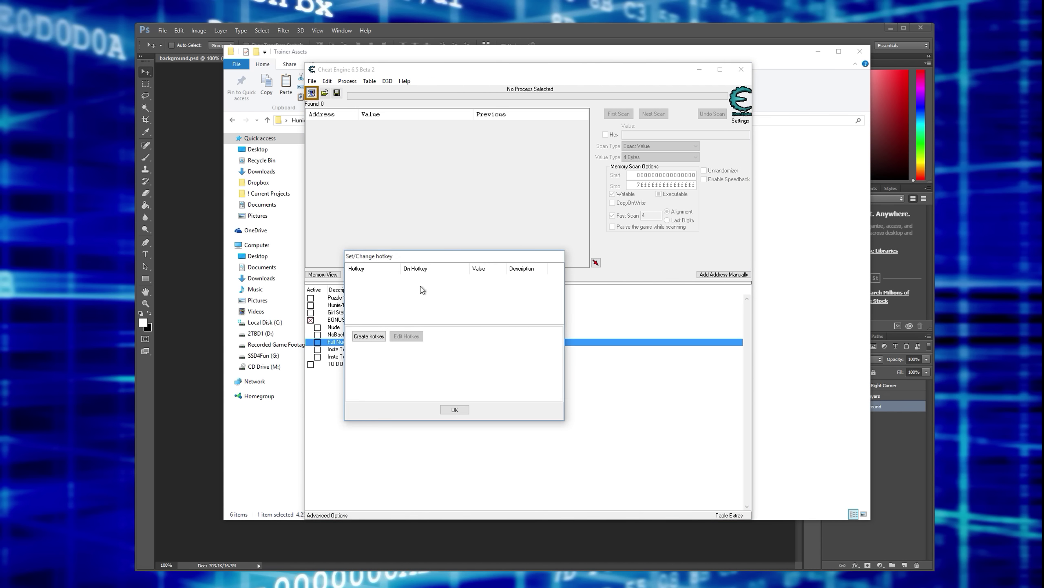
left_click(455, 409)
Step: Open the hotkey list of the Insta Topless (Function) script and select its InstaTopless hotkey entry
left_click(343, 335)
left_click(351, 350)
right_click(350, 357)
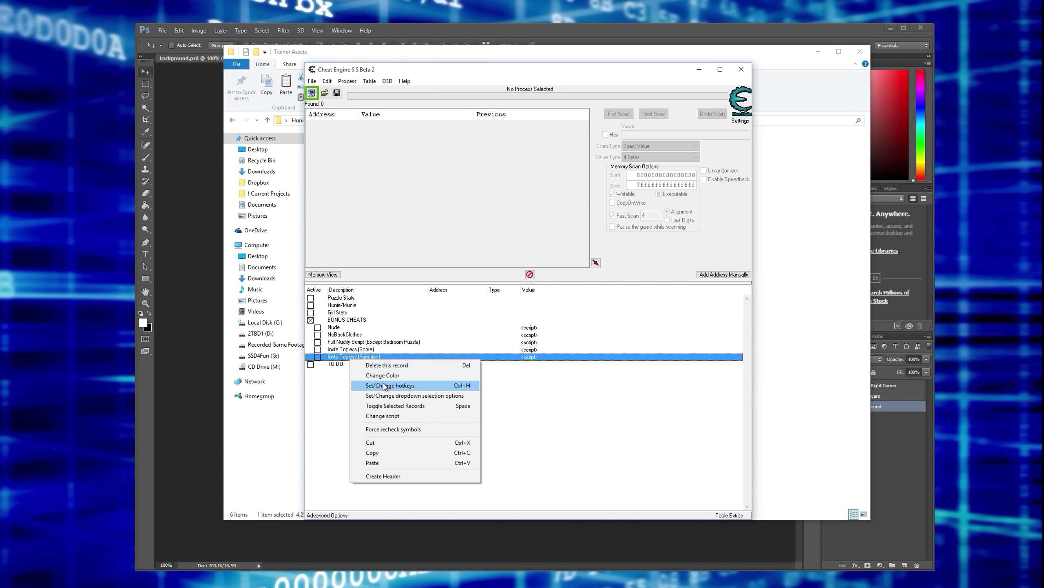
left_click(384, 385)
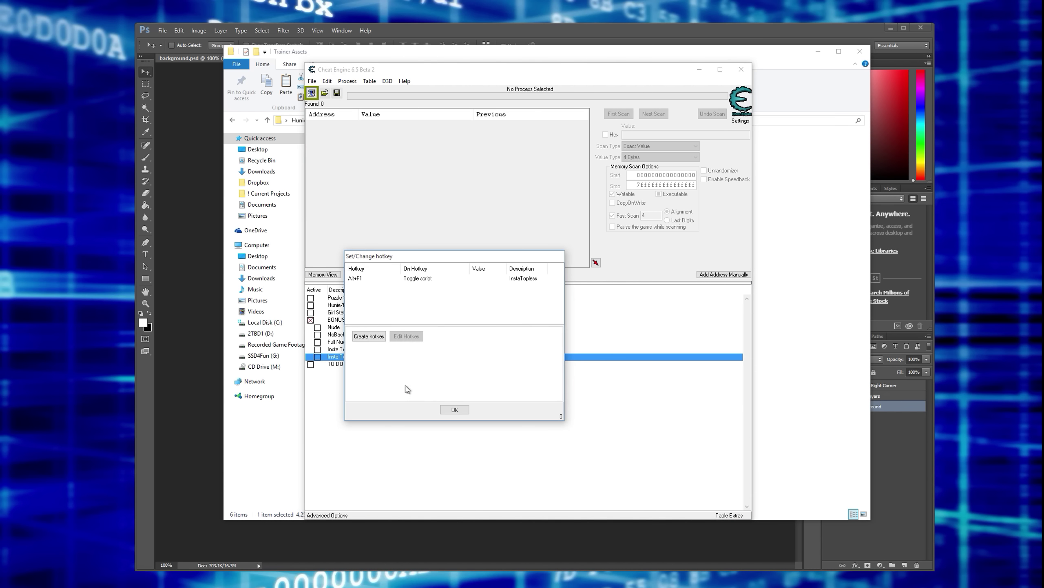
left_click(362, 282)
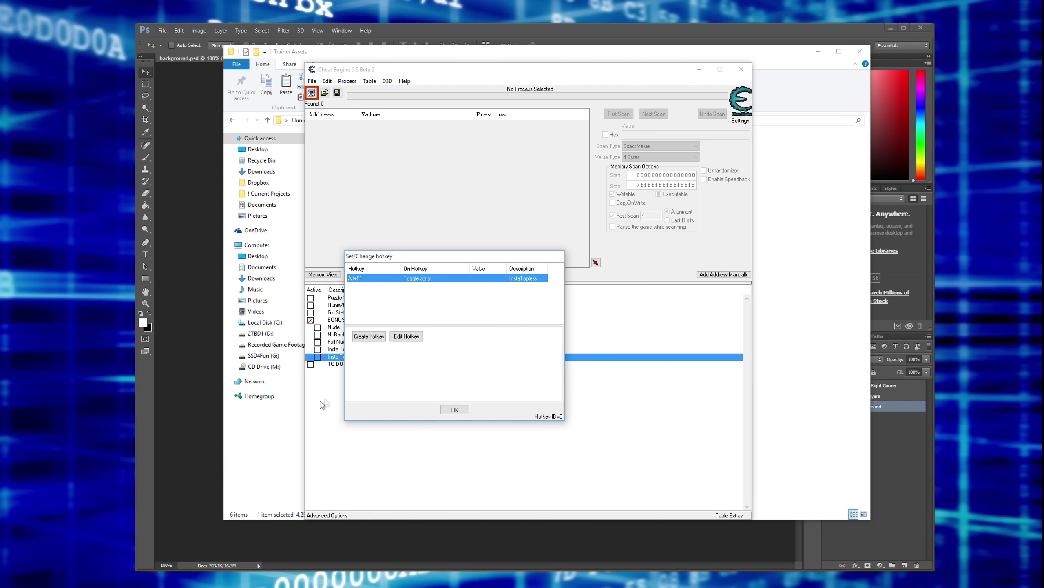
Step: Add an Alt+F2 hotkey to the Insta Topless (Function) script that disables it, with the description "Disable InstaTopless"
left_click_drag(384, 256, 499, 241)
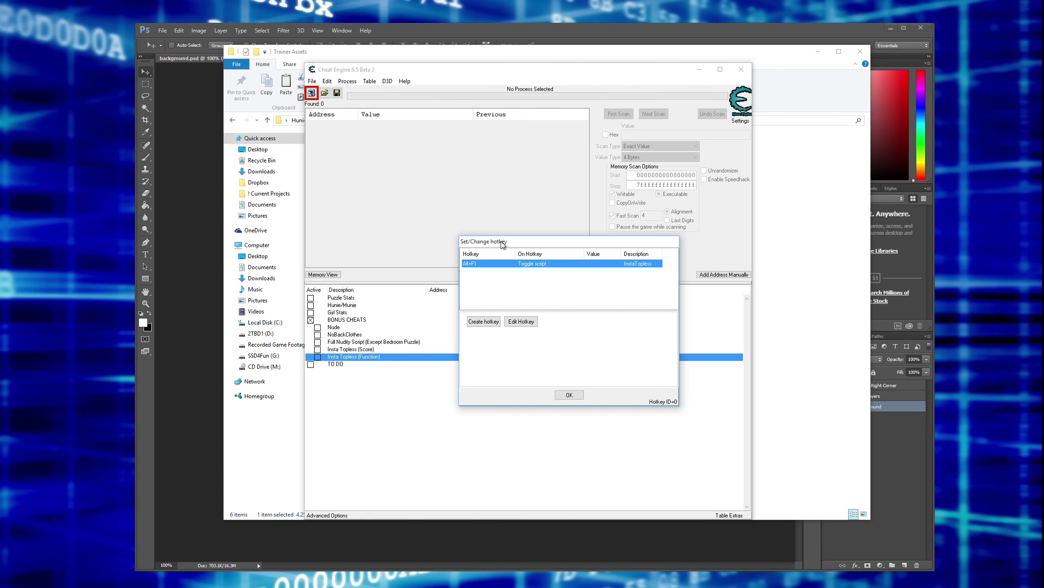
left_click(484, 322)
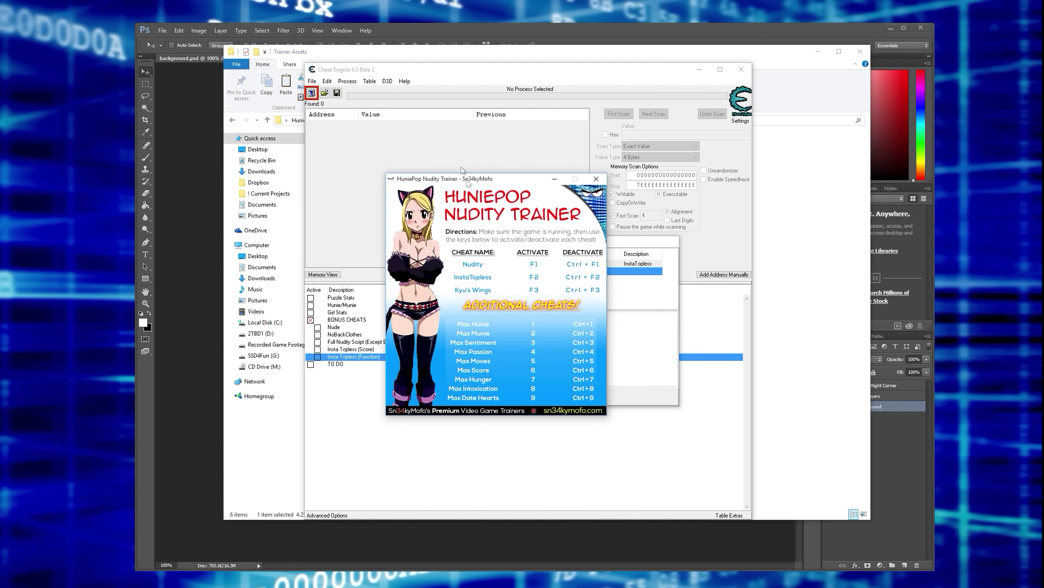
left_click_drag(481, 176, 506, 177)
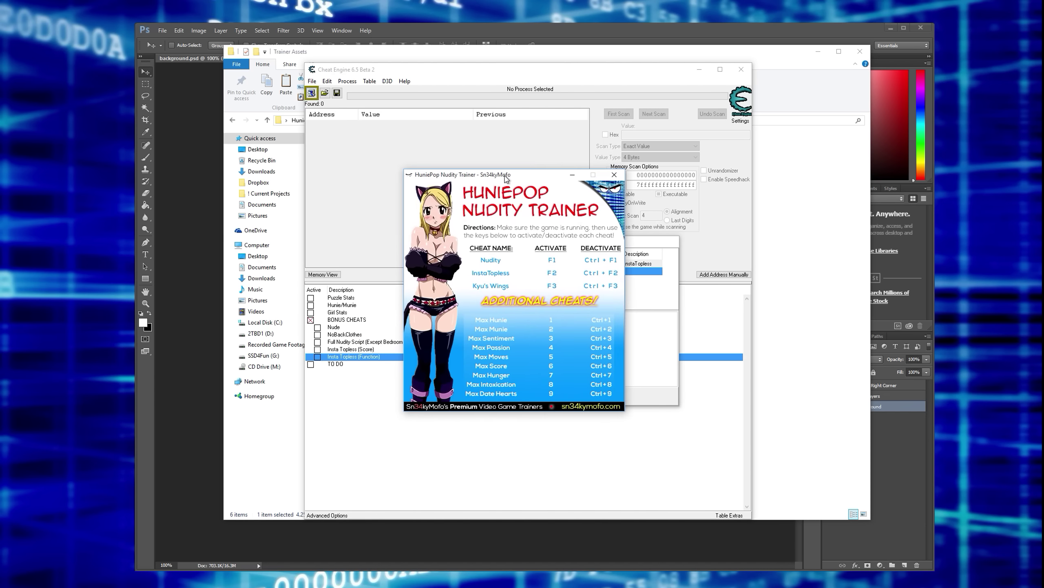
left_click(614, 176)
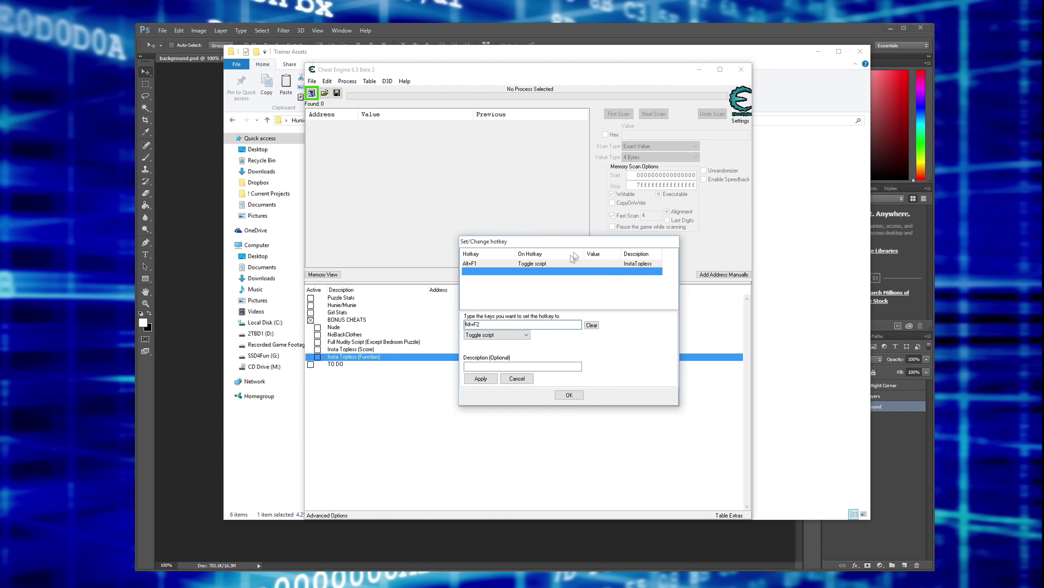
left_click_drag(568, 244, 553, 244)
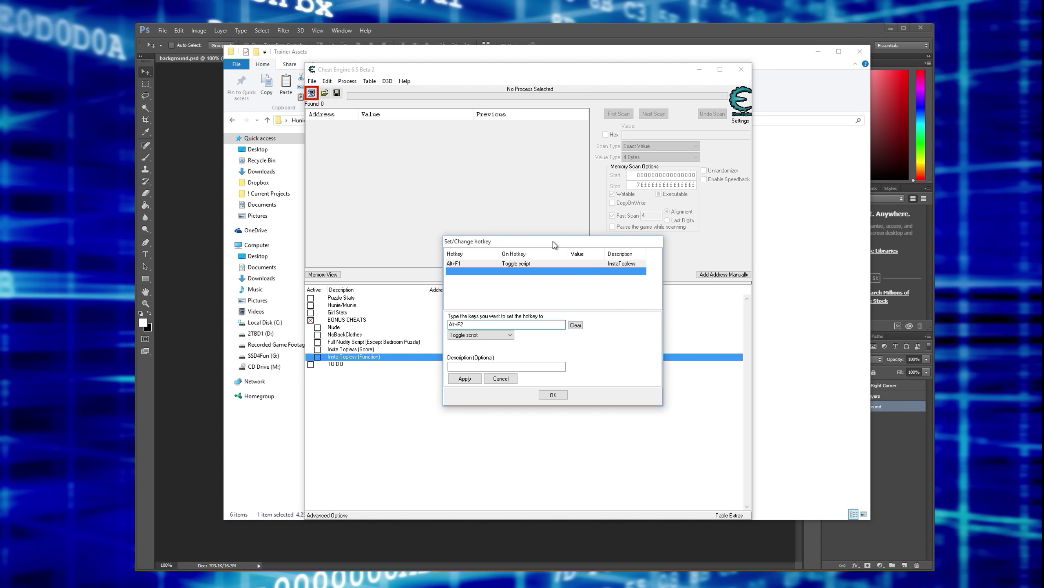
left_click(502, 337)
left_click(497, 356)
left_click(522, 365)
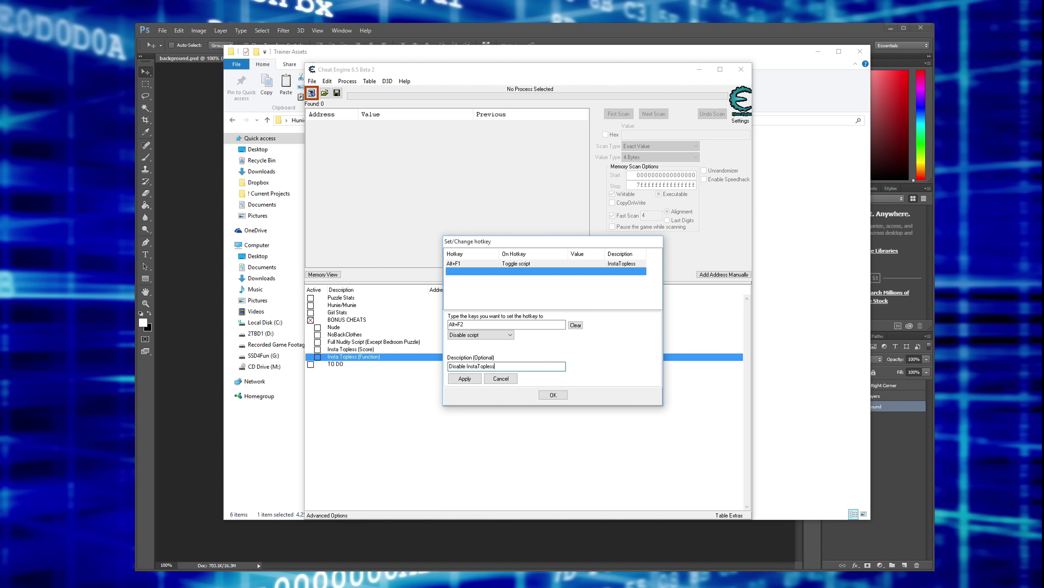
left_click(465, 378)
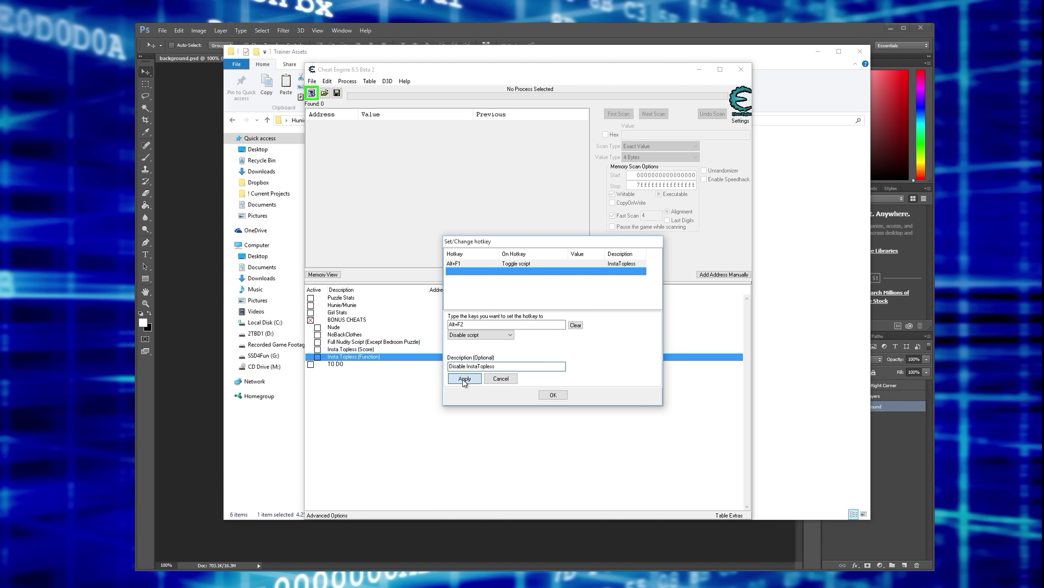
Step: Change the Alt+F1 hotkey to enable the script and set its description to "Enable InstaTopless"
left_click(519, 263)
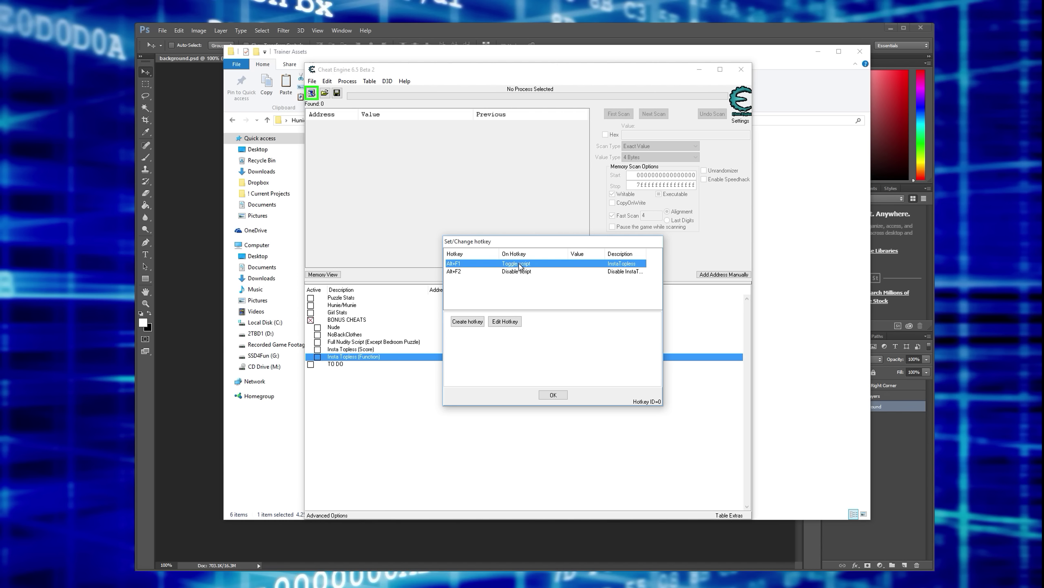
left_click(505, 321)
left_click(476, 337)
left_click(478, 351)
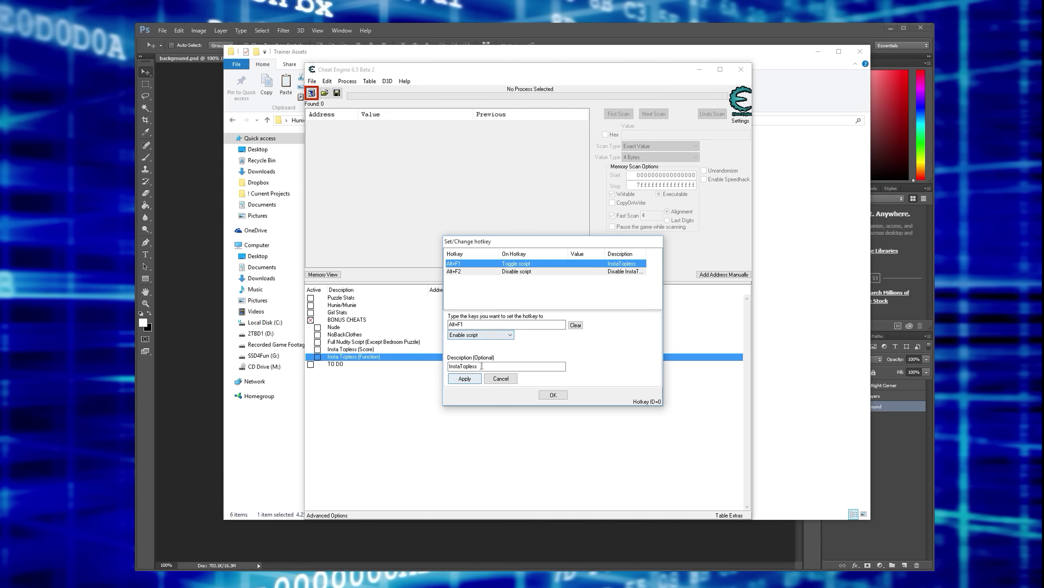
left_click(451, 365)
type("Enable")
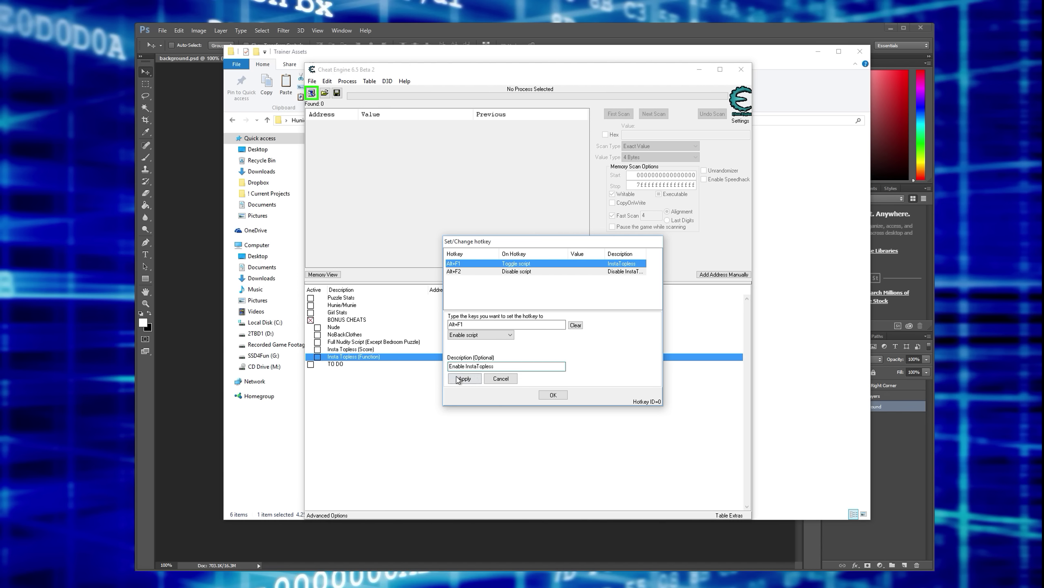
left_click(462, 379)
Step: Widen the hotkey list's Description column to read both entries in full, and accept the hotkey settings
left_click(457, 264)
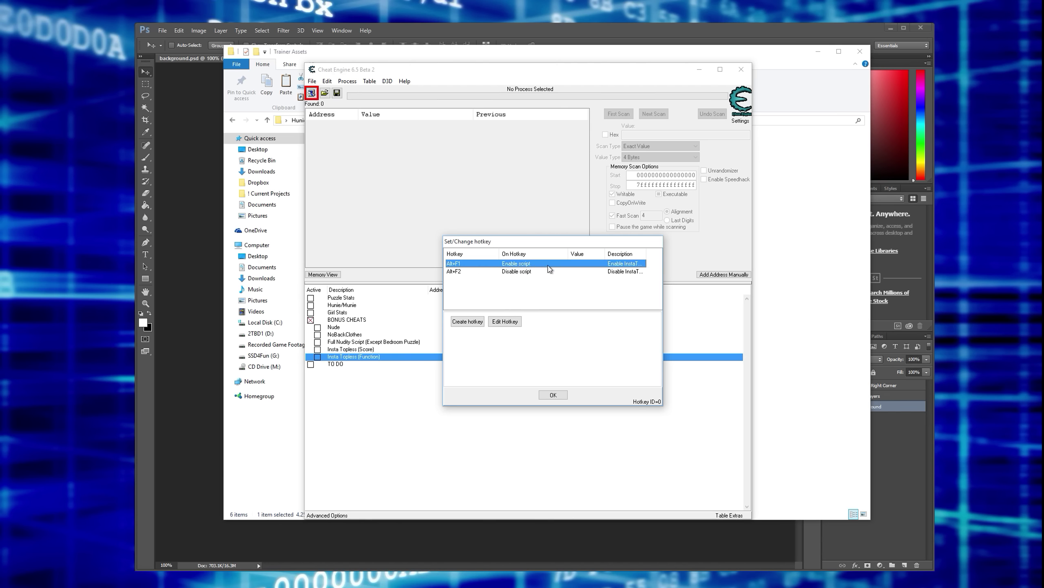
left_click_drag(646, 254, 663, 256)
left_click(616, 272)
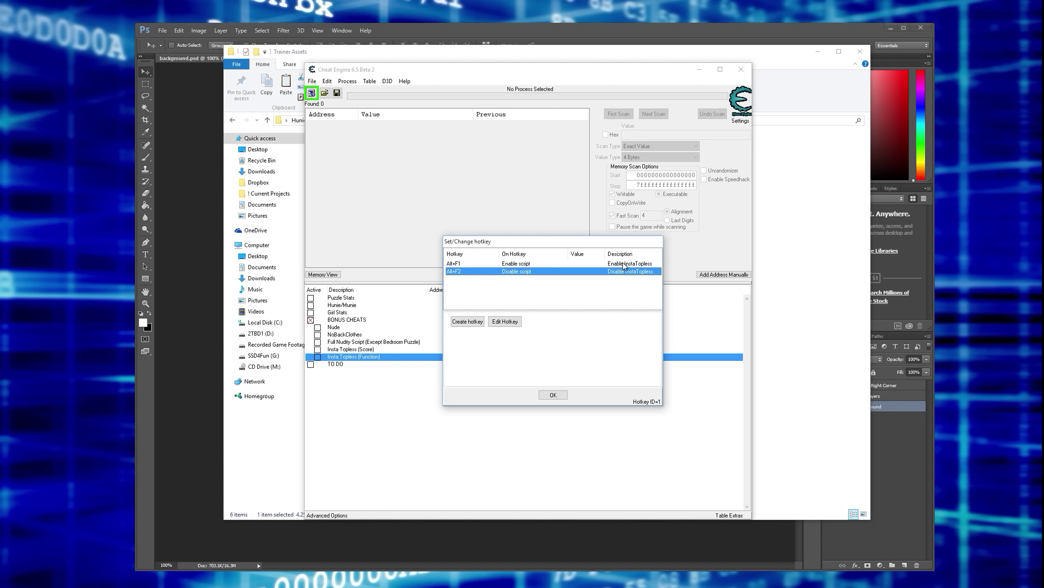
left_click(553, 396)
left_click(412, 412)
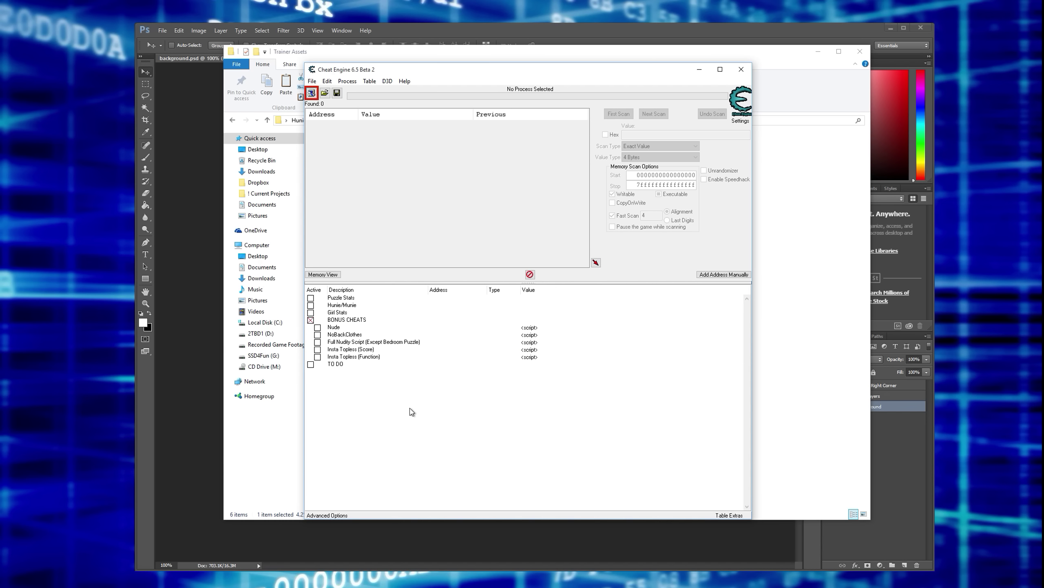
Step: Expand the Puzzle Stats group, look at the hotkey list of Max Sentiment, and collapse the group again
left_click(311, 298)
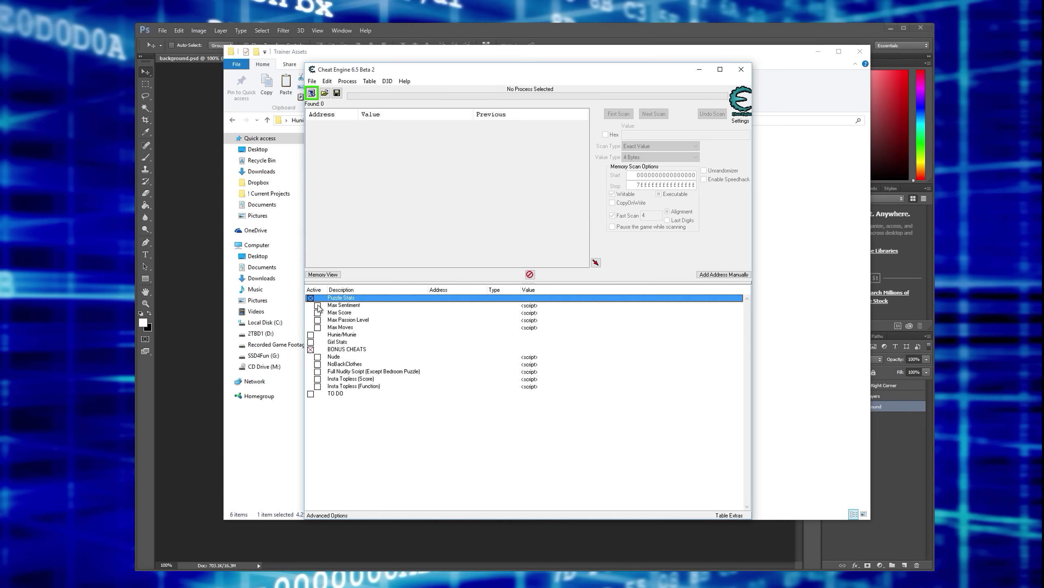
left_click_drag(327, 307, 342, 328)
left_click(344, 308)
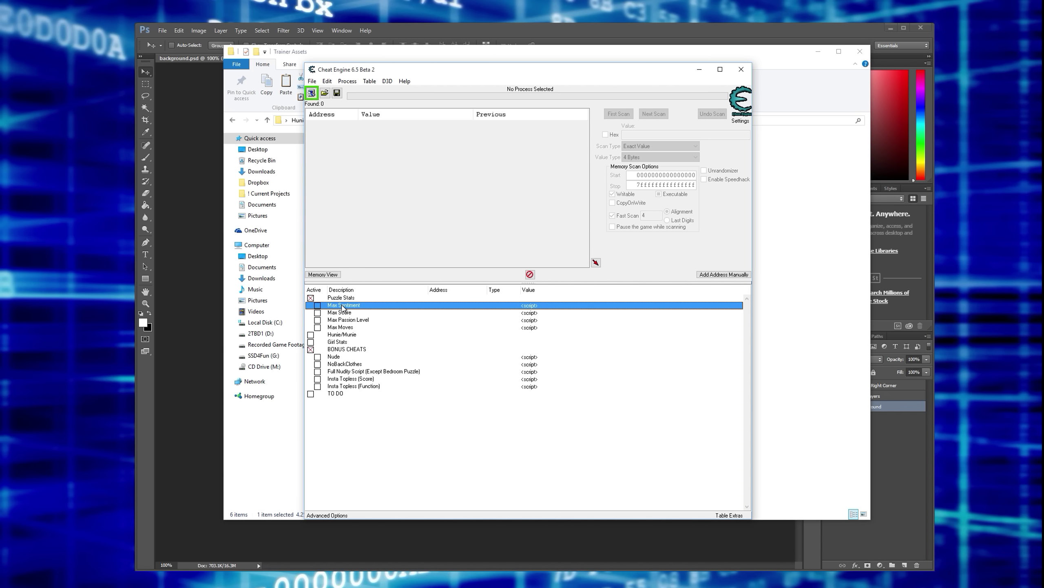
right_click(344, 307)
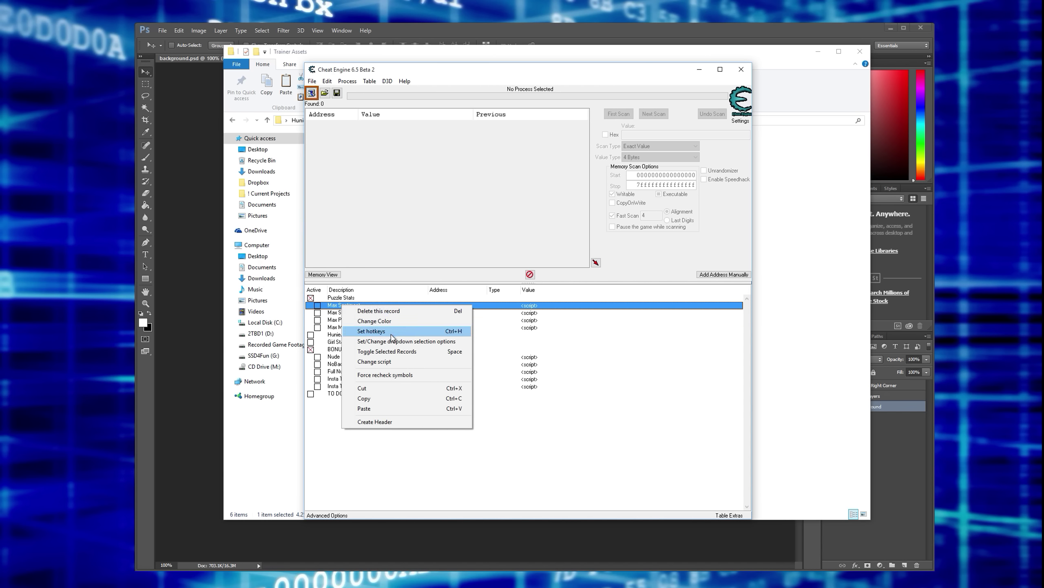
left_click(373, 331)
left_click(455, 407)
left_click_drag(351, 313, 344, 327)
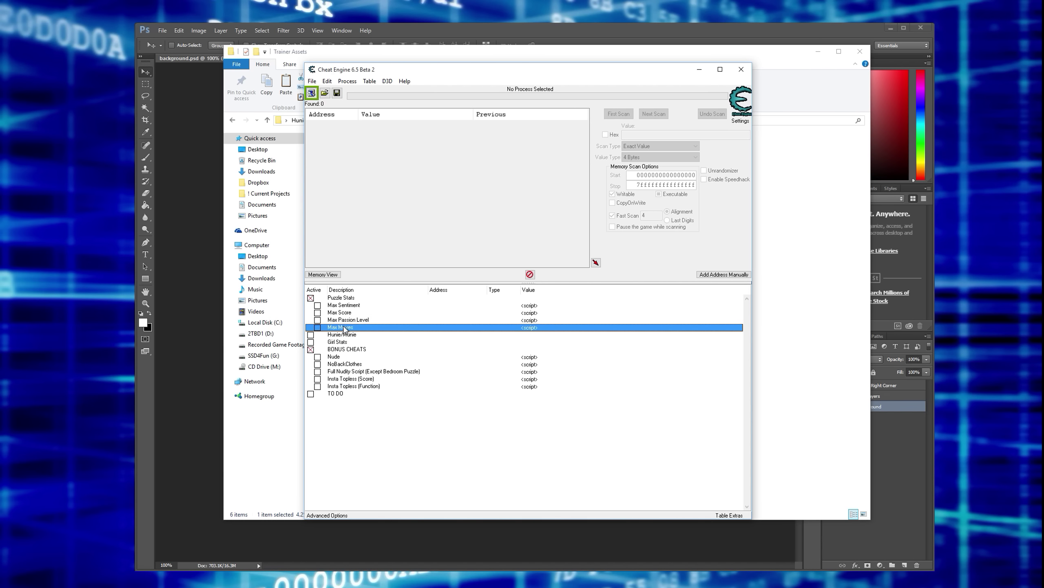
left_click(312, 298)
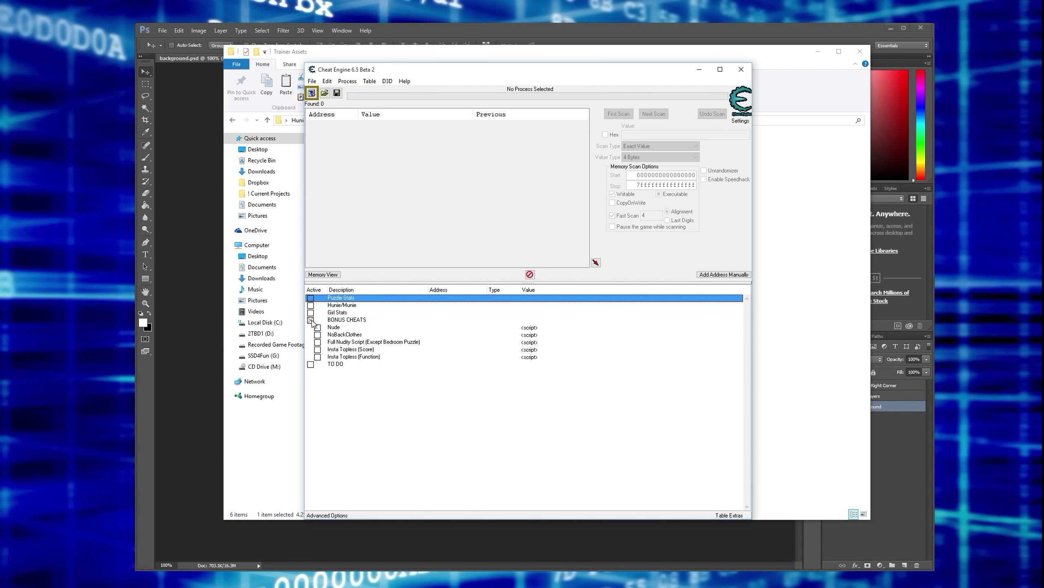
Step: View the list of running processes and close it without attaching to one
left_click(312, 81)
key("Escape")
left_click(311, 93)
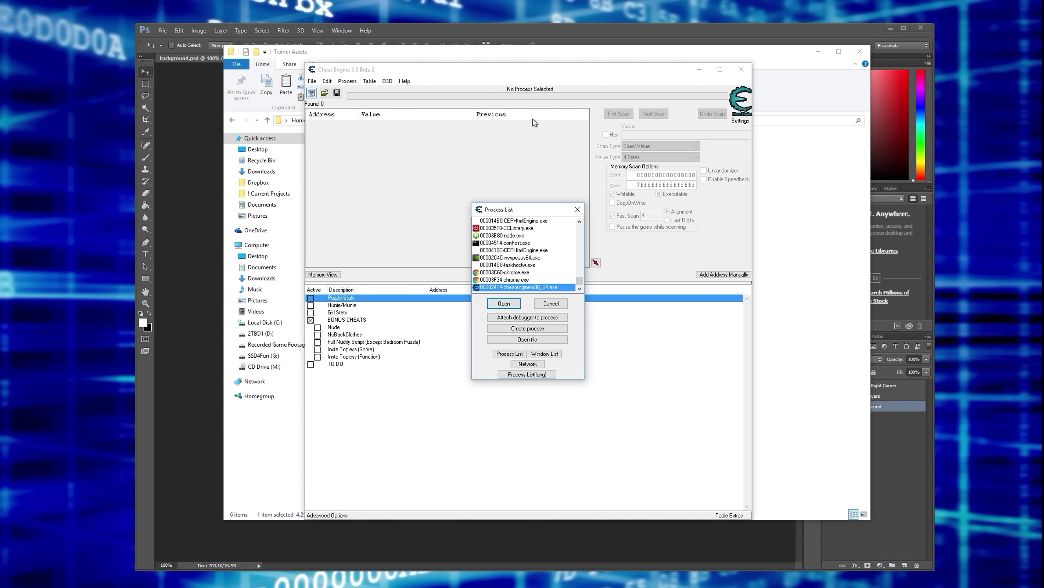
left_click(577, 209)
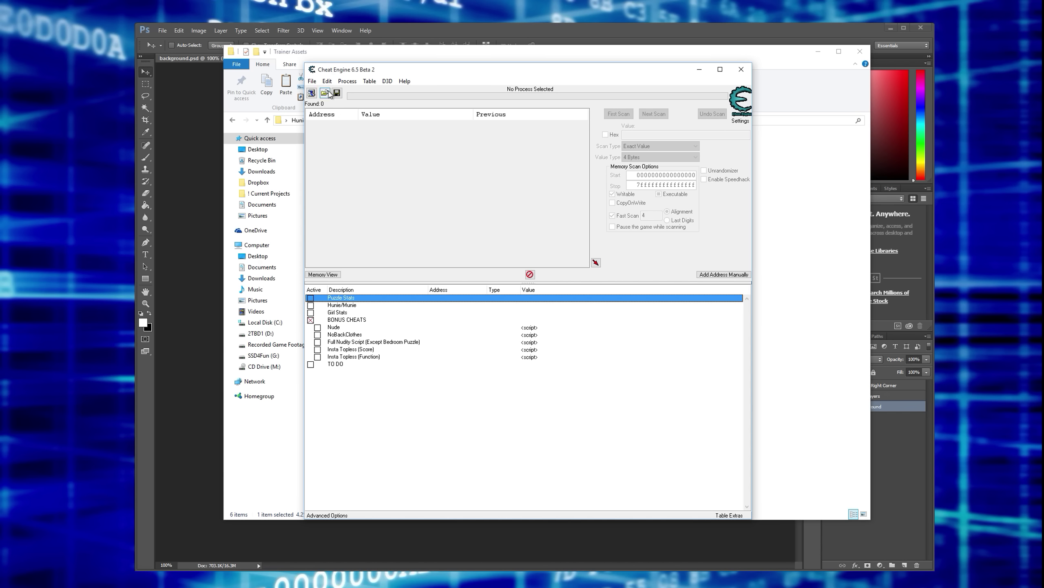
Step: Generate a generic trainer Lua script from the table and disable user resizing of the trainer window
left_click(312, 81)
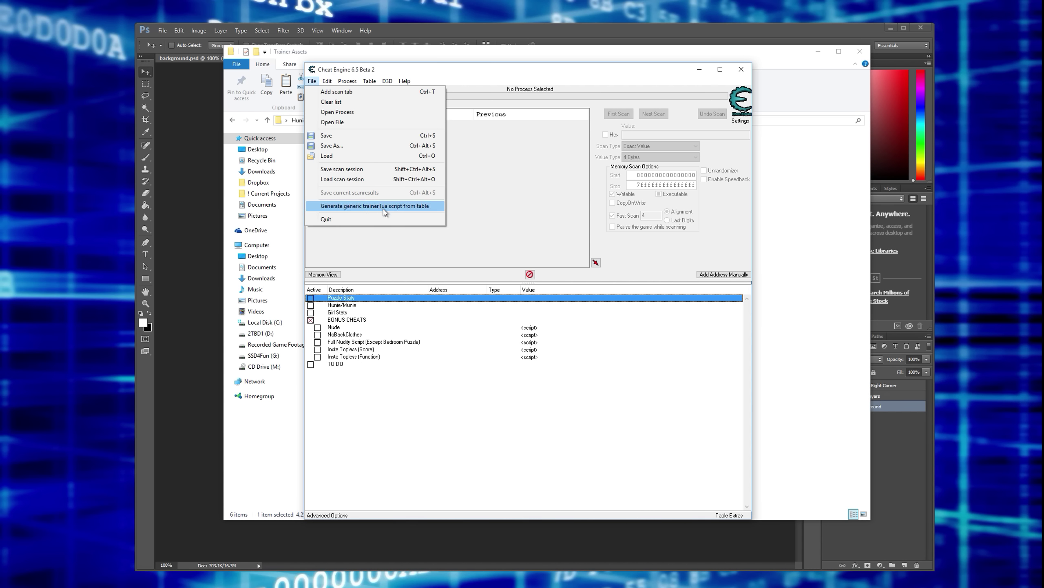
left_click(429, 207)
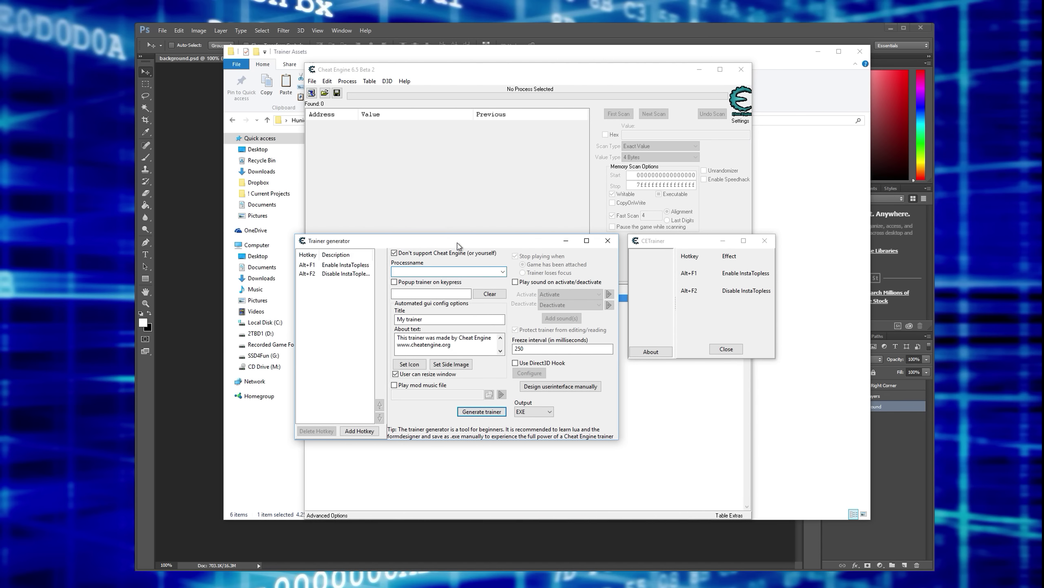
left_click(682, 255)
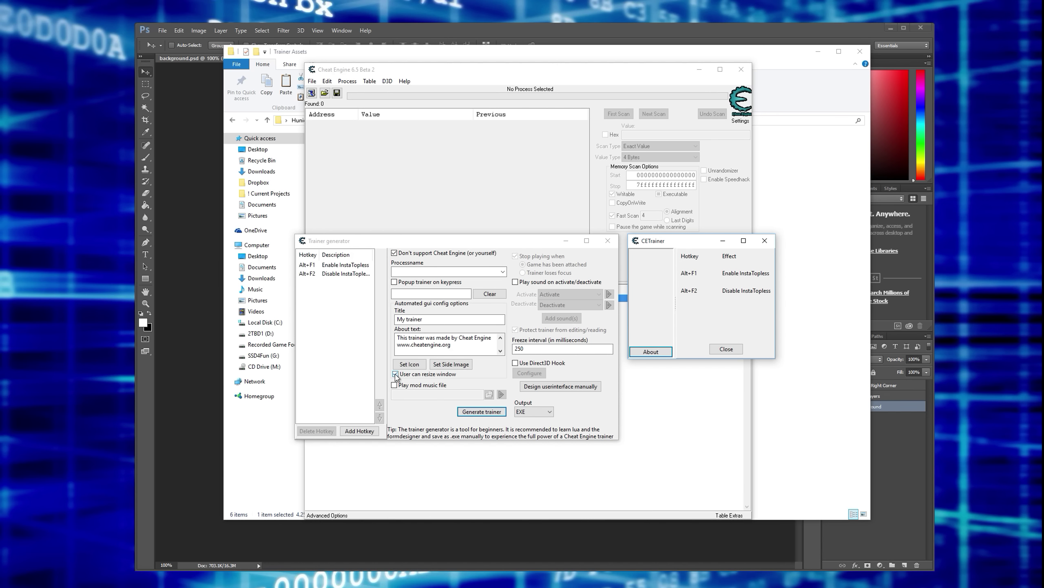
left_click(395, 374)
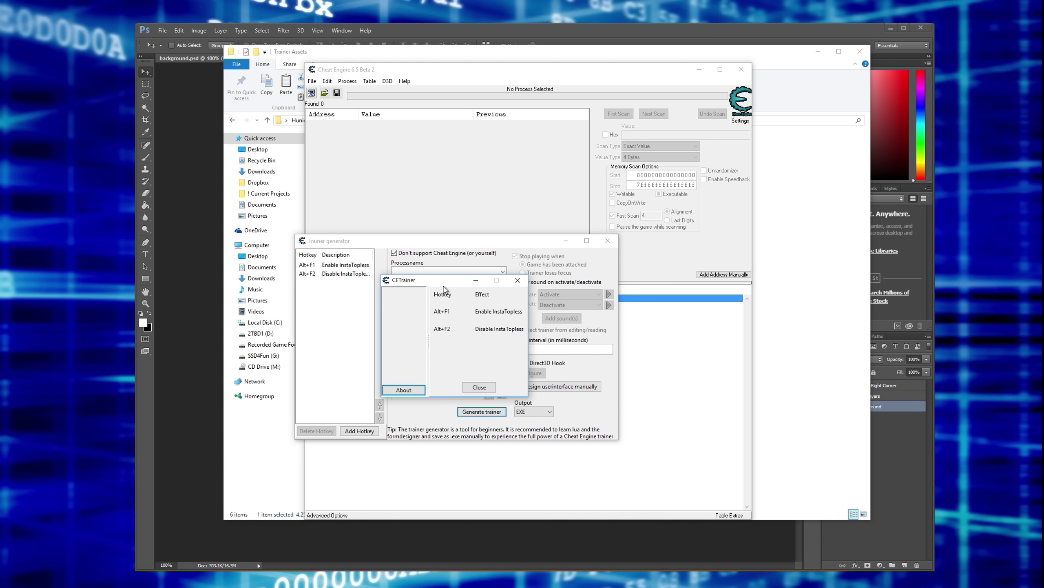
left_click_drag(448, 286, 706, 230)
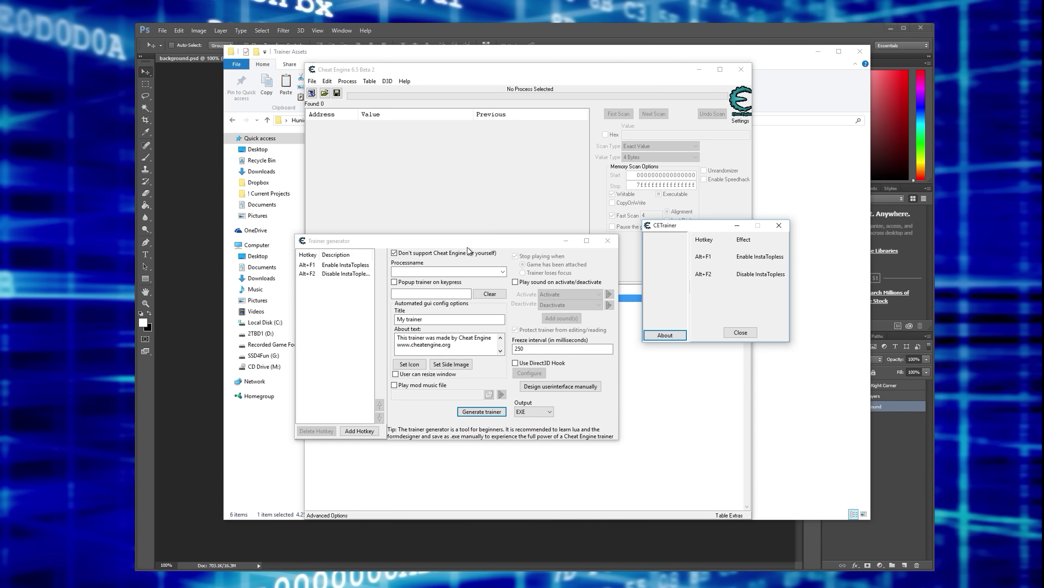
Step: Fill in the trainer details with process name HuniePop.exe, title "Sn34kyMofo Trainer" and an empty about text
left_click(462, 274)
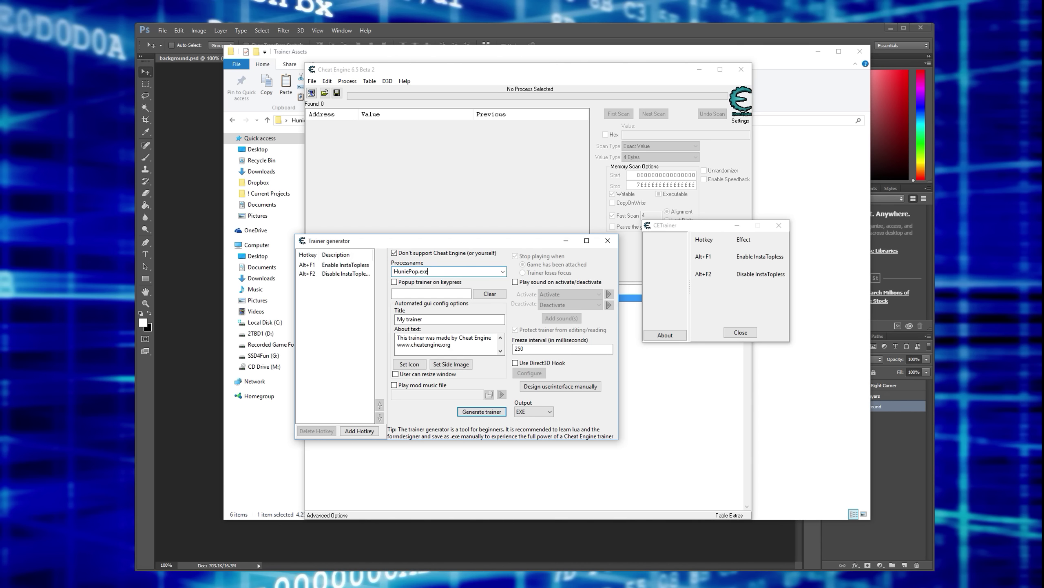
left_click(449, 319)
left_click_drag(441, 319, 380, 322)
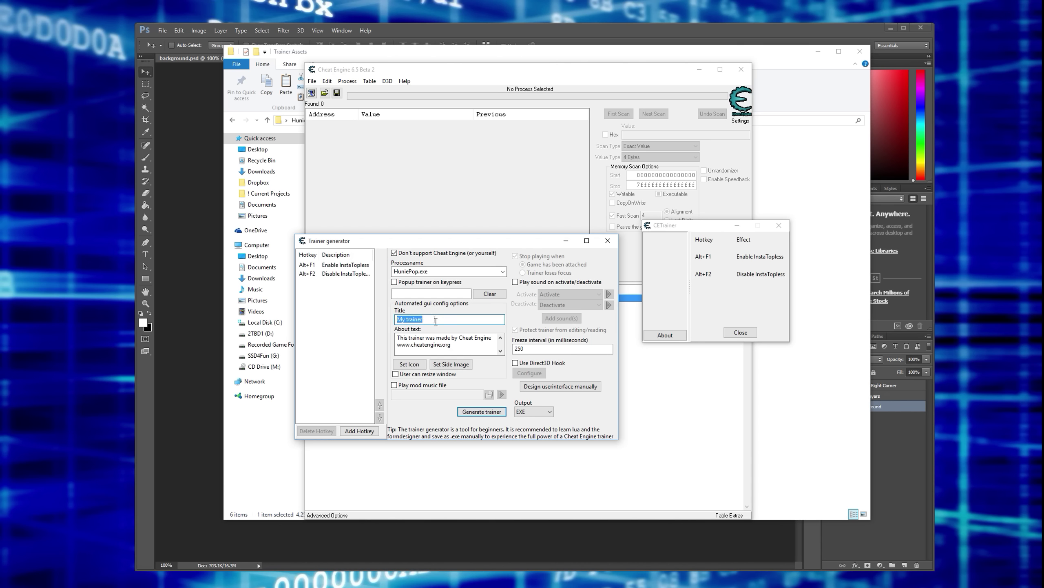
left_click_drag(465, 350, 352, 325)
key("Delete")
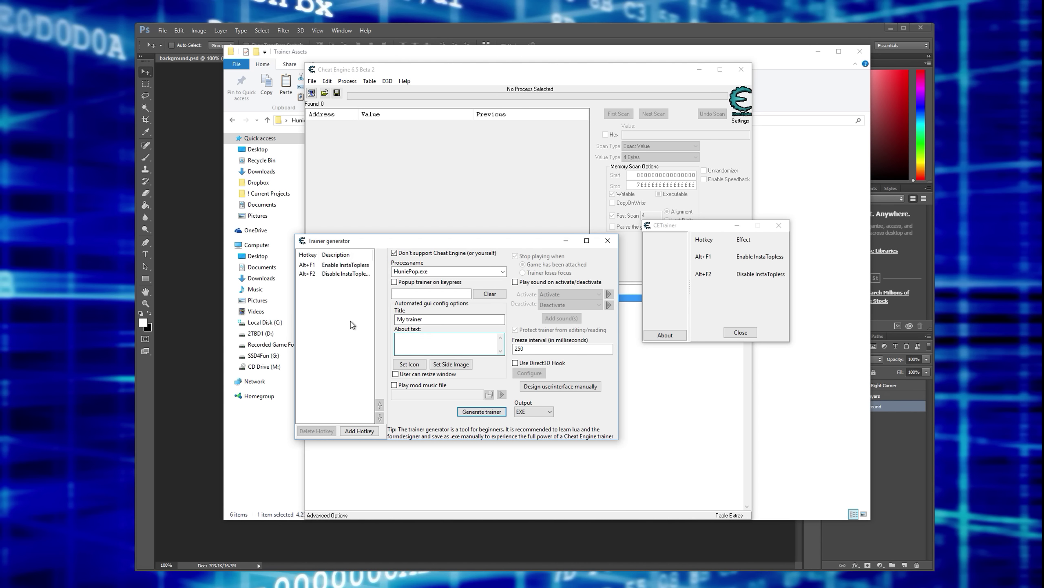
left_click_drag(440, 320, 391, 322)
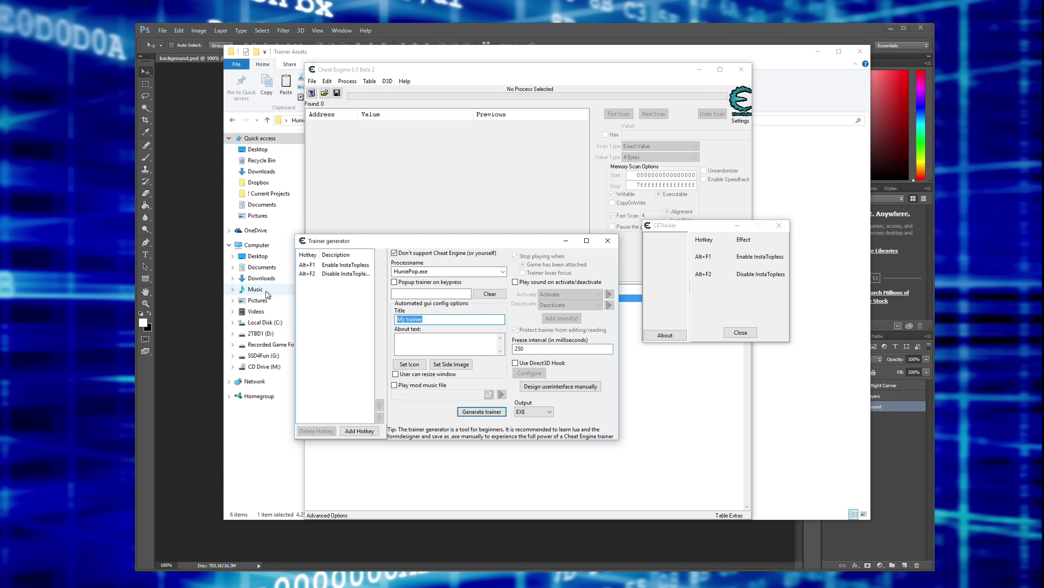
type("Sn34kyMofo")
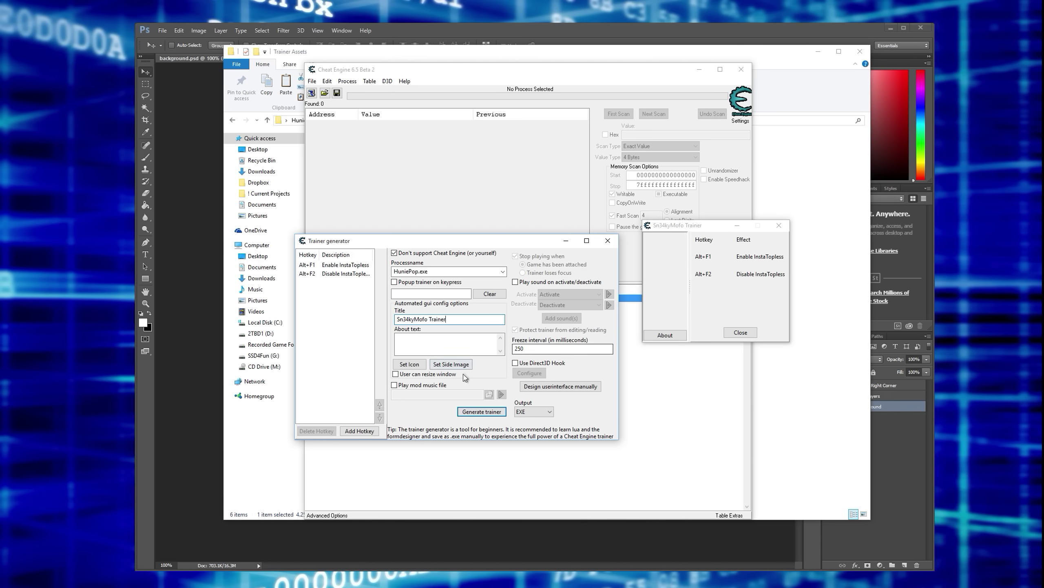
Step: Set the trainer's icon from Sn34kyMofo Eyes Small.ico in the Images folder, choosing the large version of the eyes
left_click(415, 366)
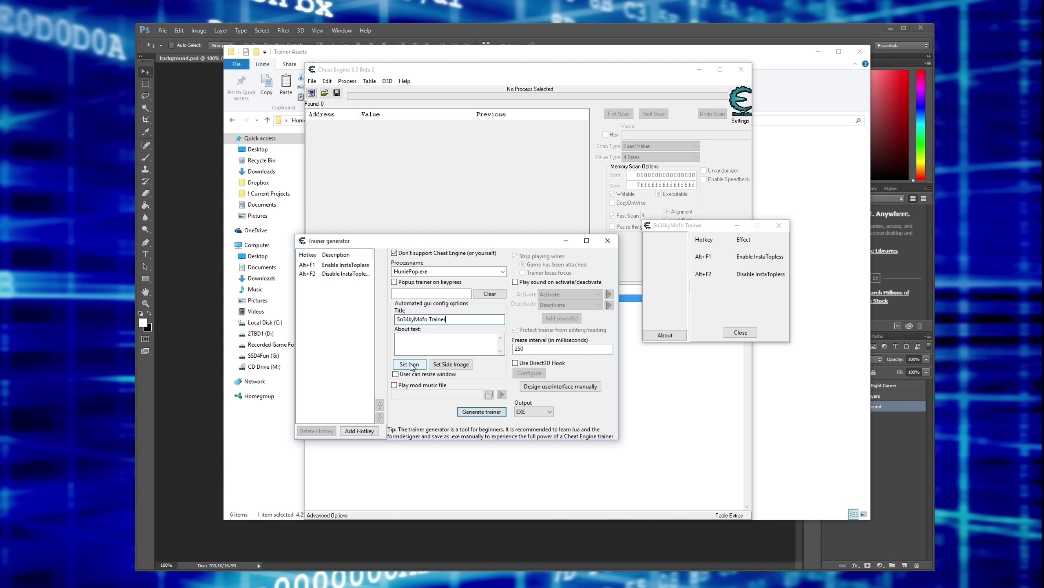
double_click(399, 323)
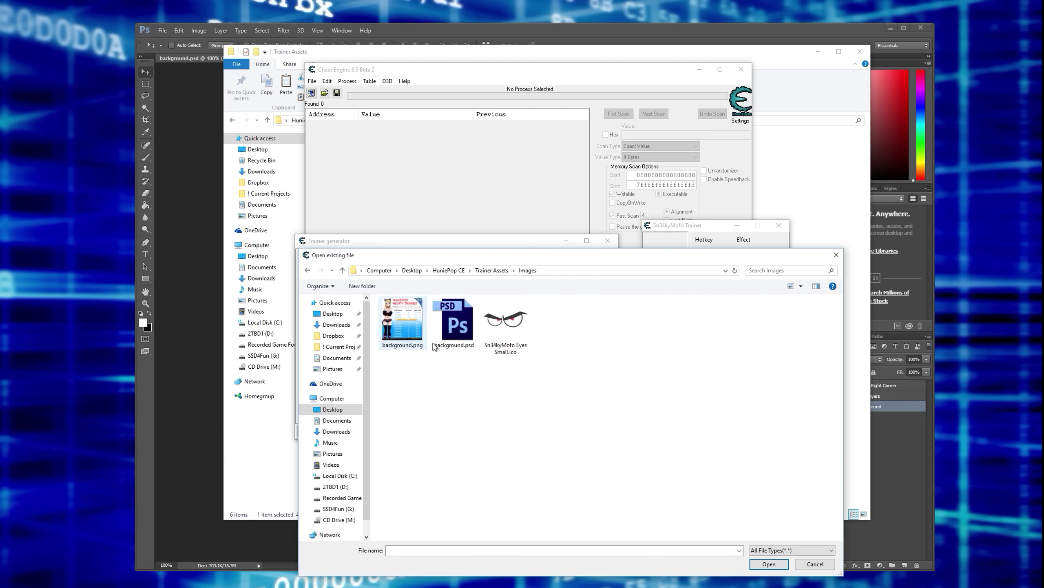
left_click(496, 326)
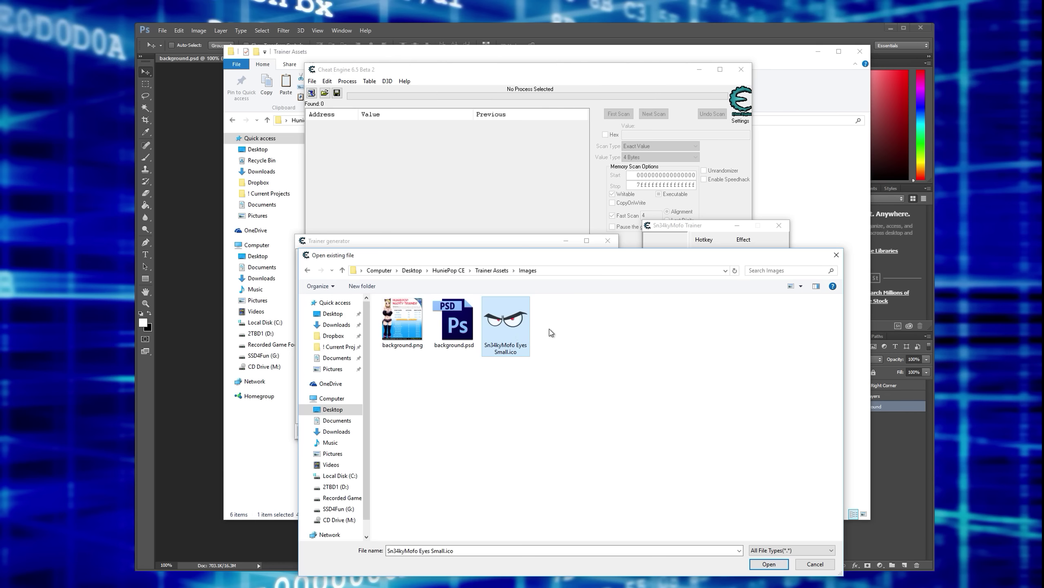
double_click(509, 326)
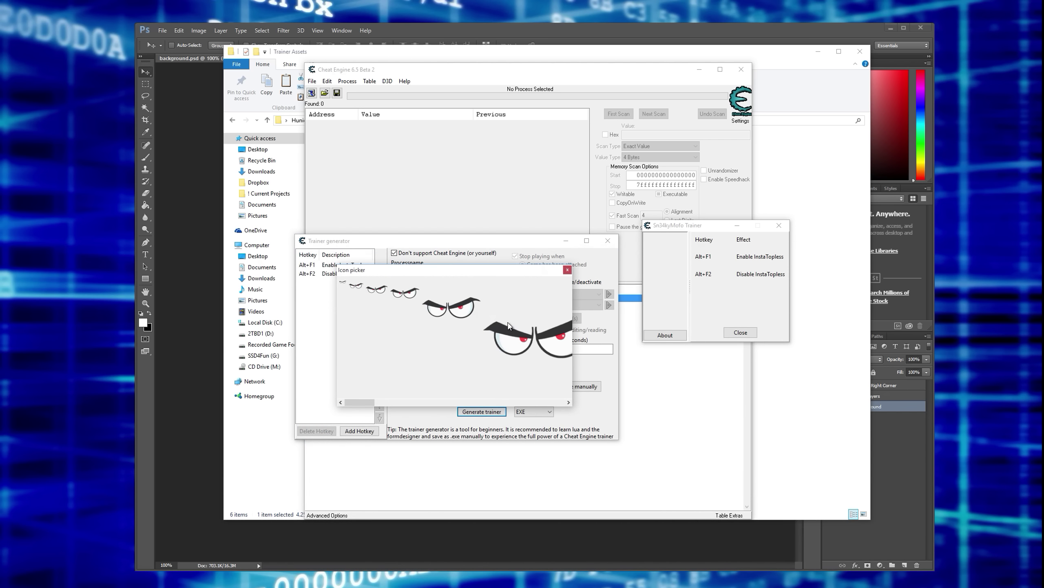
left_click(521, 348)
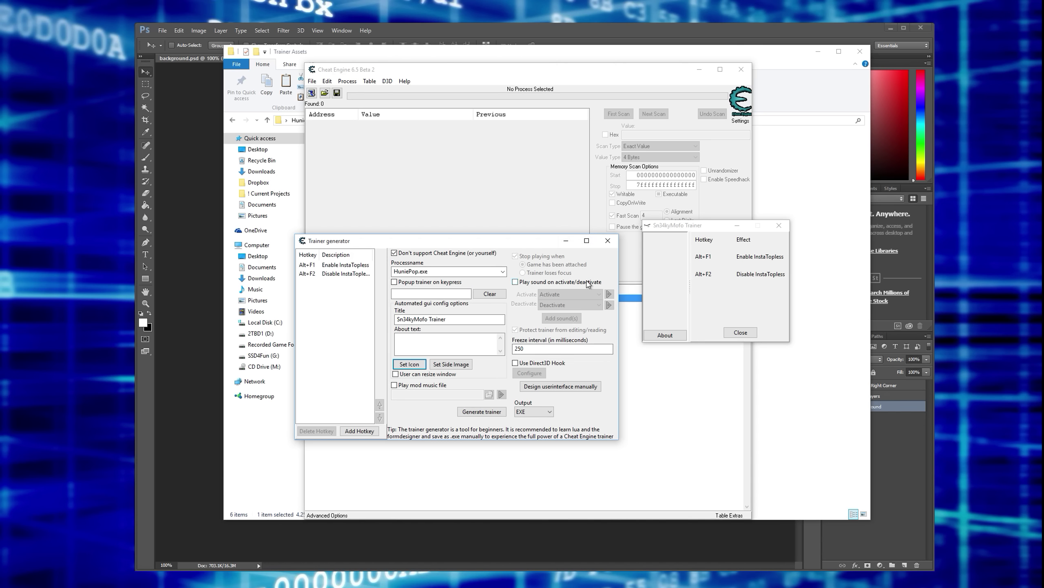
Step: Enable playing sounds on activate/deactivate and start designing the trainer's user interface manually
left_click(516, 283)
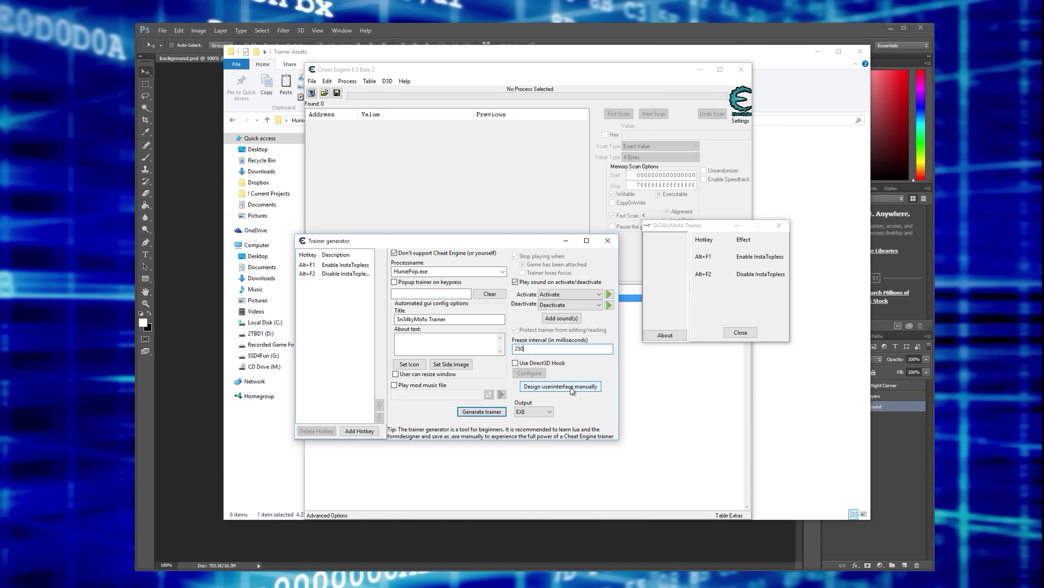
left_click(548, 389)
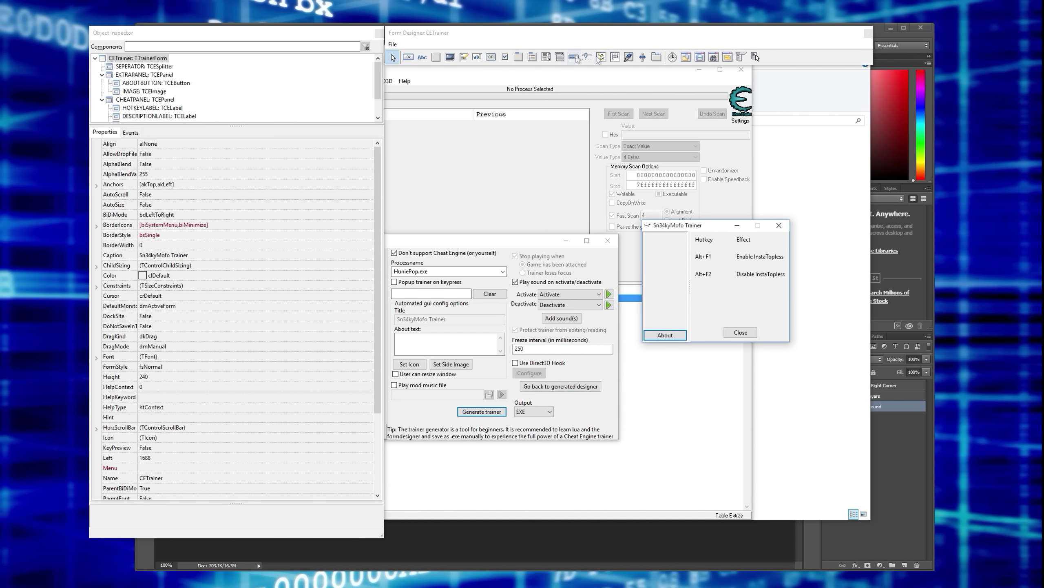
left_click(629, 41)
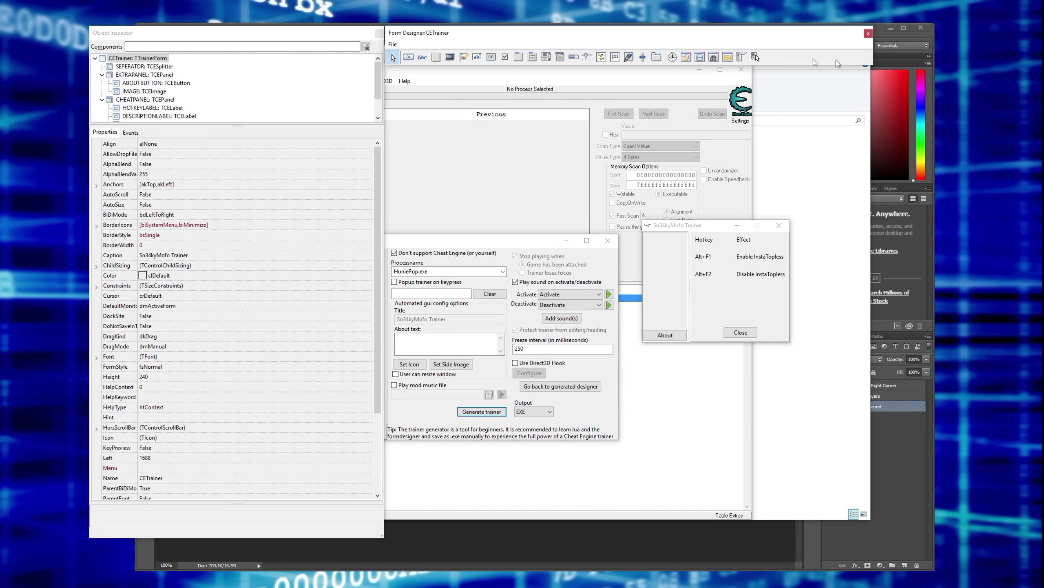
left_click(218, 33)
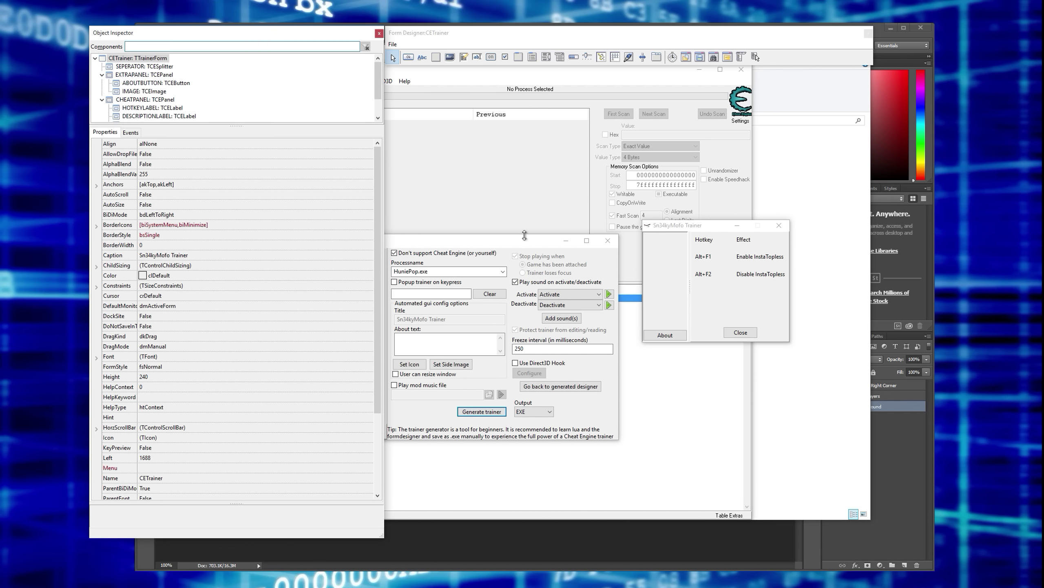
Step: Rearrange the trainer form and trainer generator windows so both are clear of the Object Inspector
left_click_drag(717, 230, 817, 109)
left_click_drag(479, 246, 574, 337)
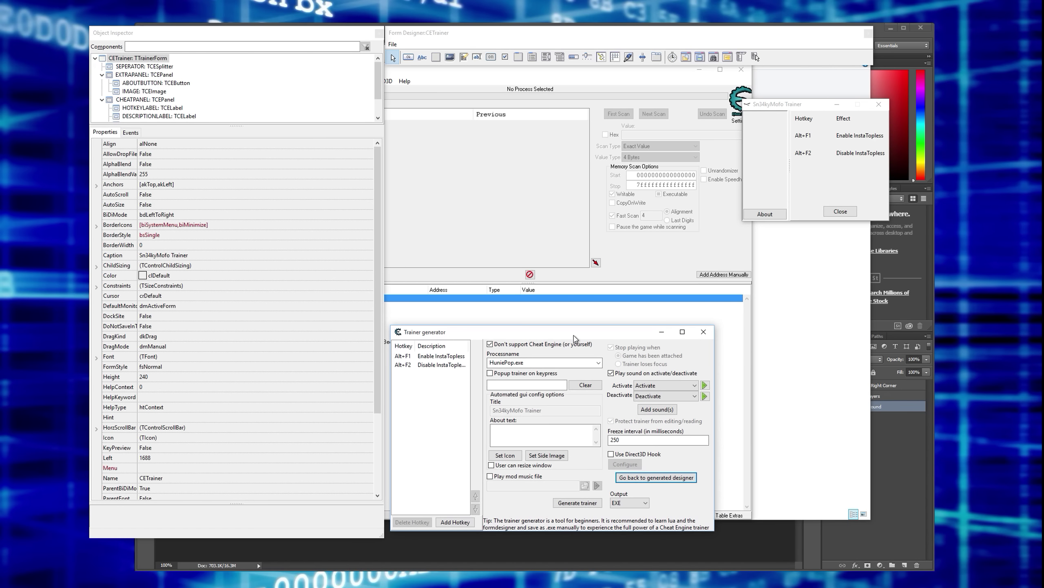
left_click_drag(806, 106, 787, 75)
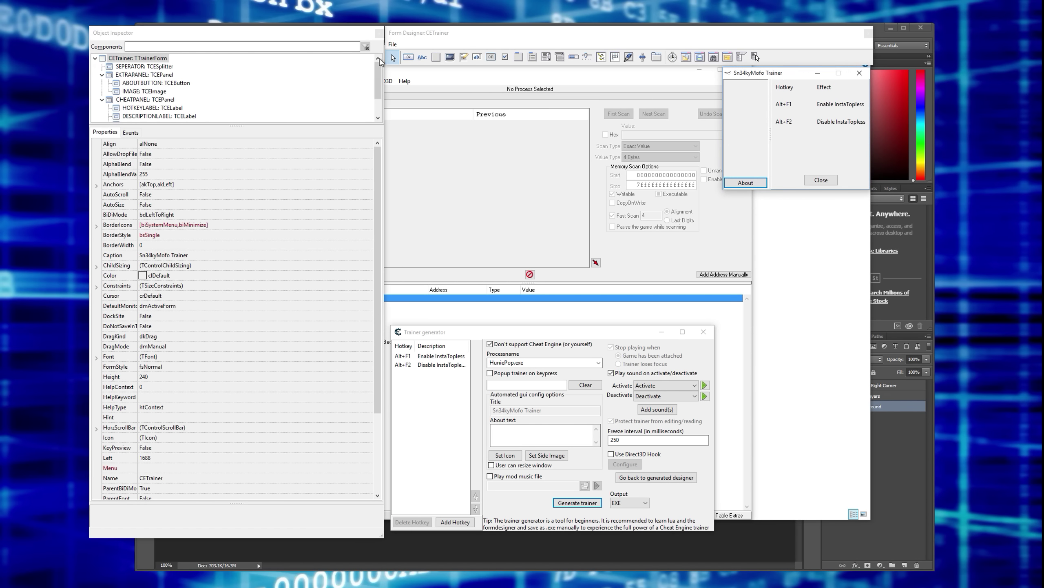
Step: Compare the properties of the CHEAT0 and CHEAT1 components in the trainer's component tree
left_click_drag(377, 74, 377, 91)
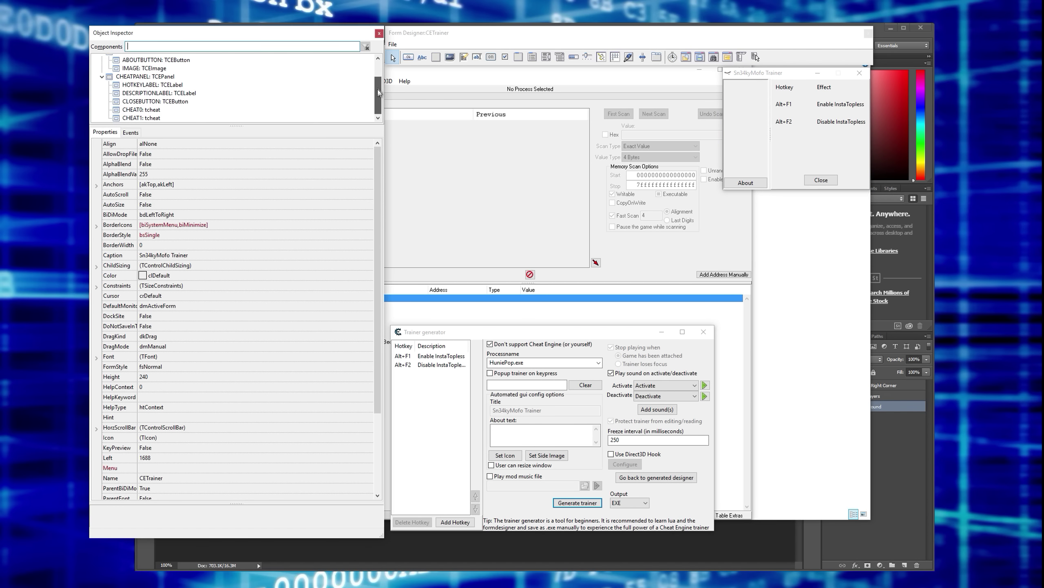
left_click(149, 110)
left_click(158, 118)
left_click(161, 110)
left_click(159, 118)
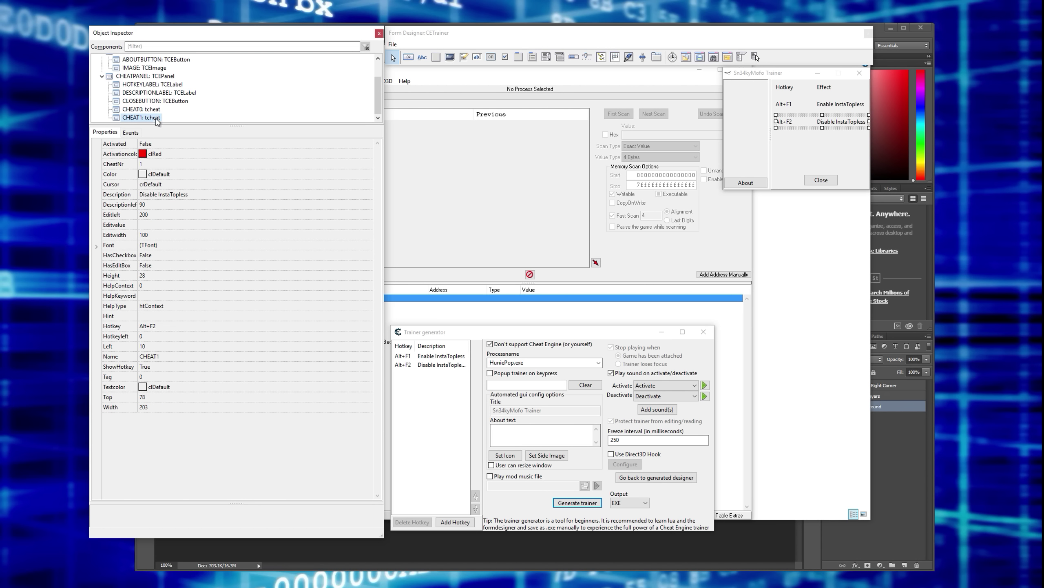
left_click(159, 110, "shift")
left_click(157, 110)
left_click(158, 118)
left_click(158, 109)
left_click(158, 118)
left_click(157, 110)
left_click(159, 118)
left_click(157, 109)
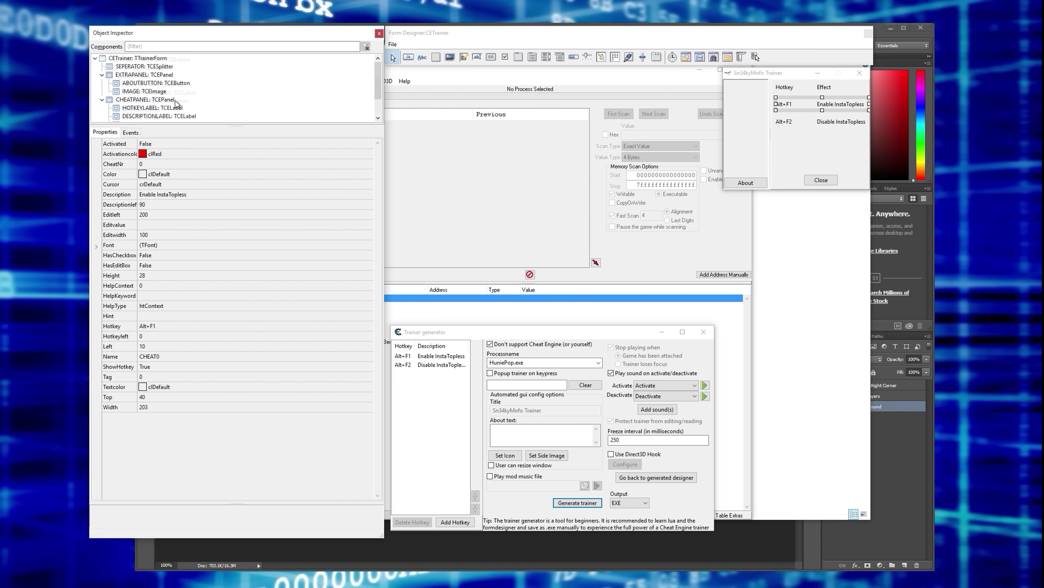
scroll(249, 87, "up", 2)
Step: Examine the cheat table entries and the Advanced Options code list, closing the code list after viewing
left_click(478, 245)
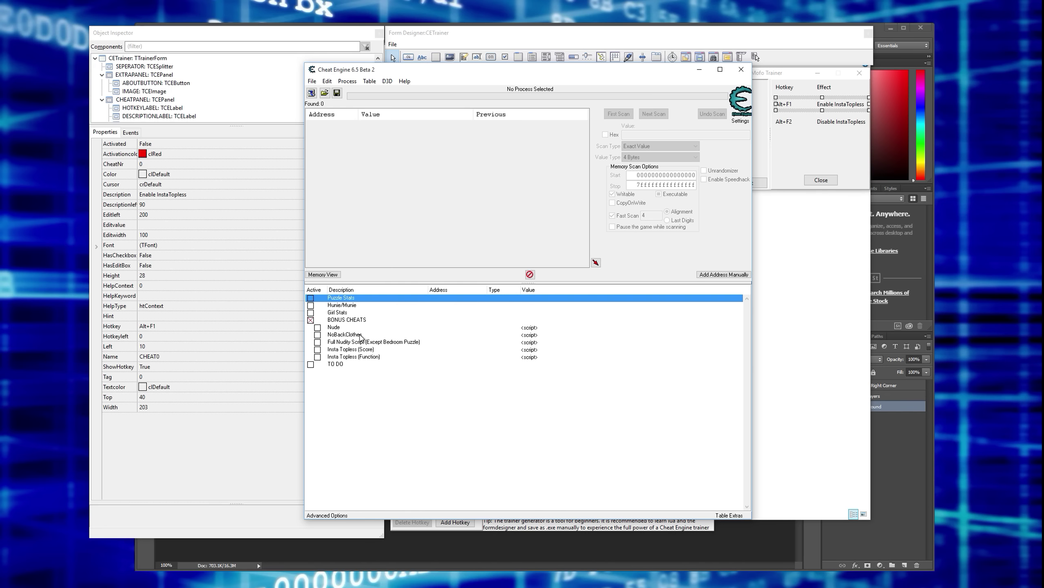
left_click(327, 515)
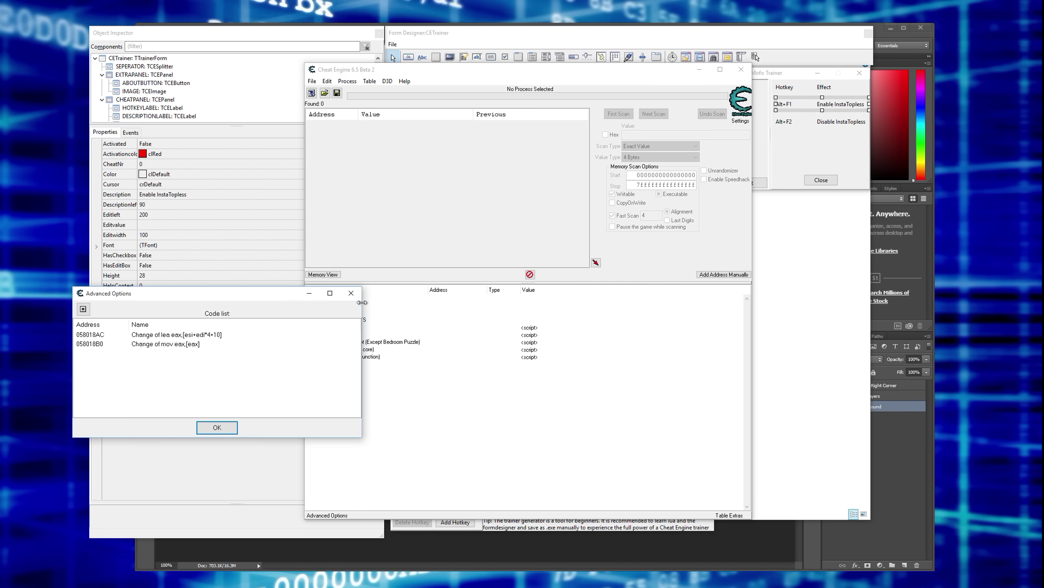
left_click(351, 292)
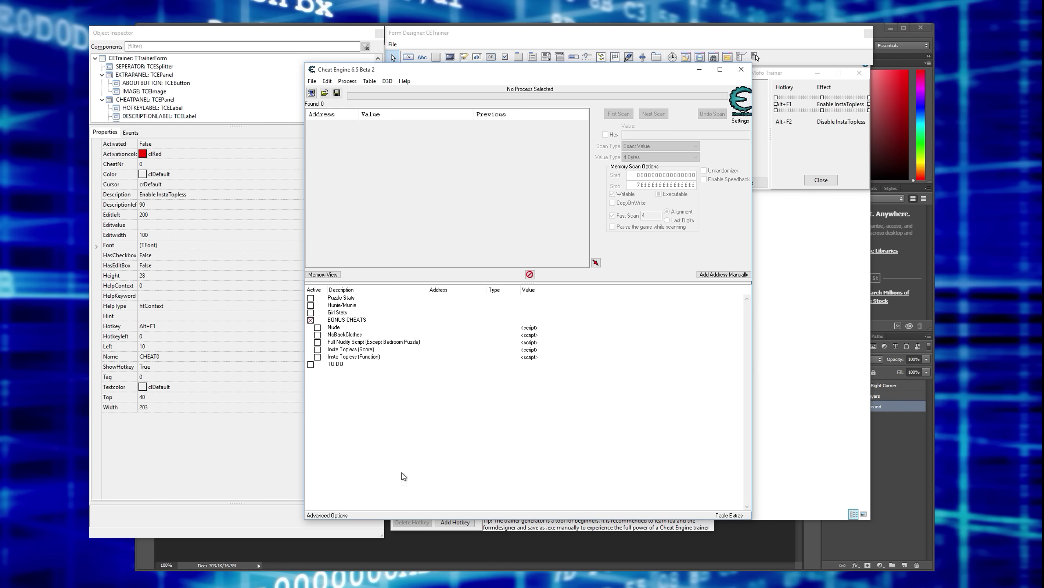
left_click(339, 516)
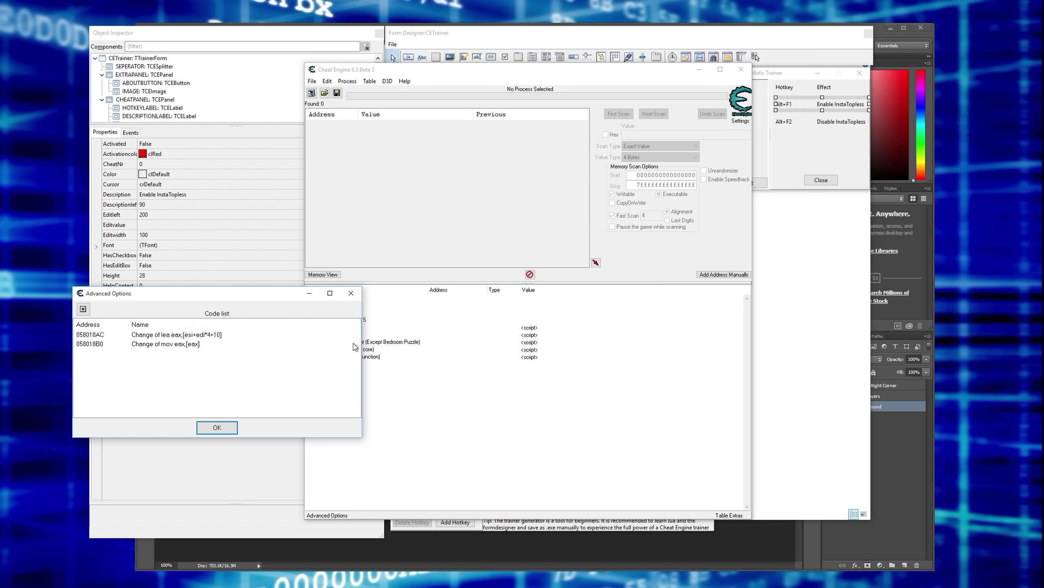
left_click(350, 293)
left_click(327, 365)
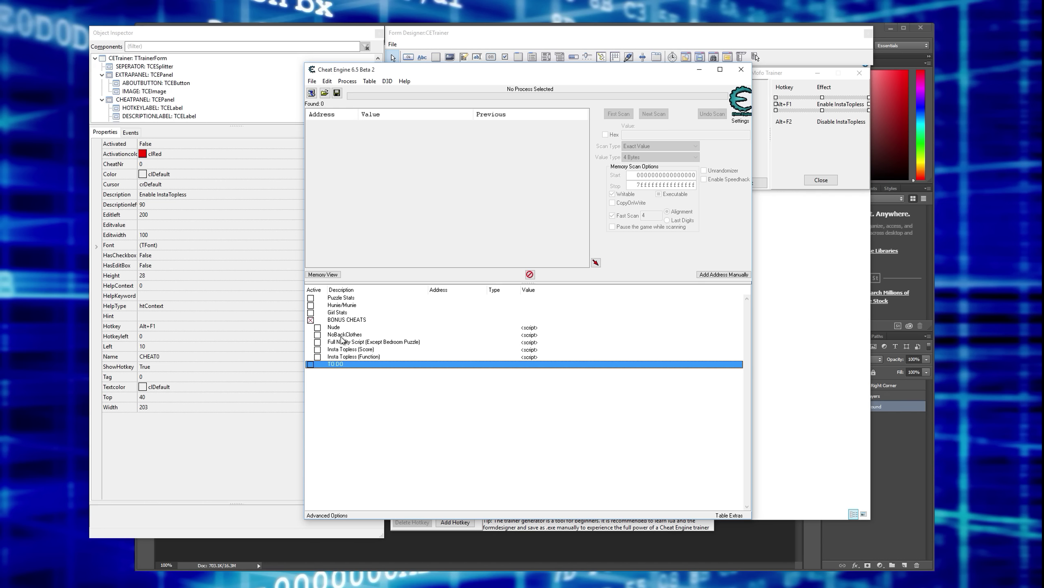
left_click(474, 418)
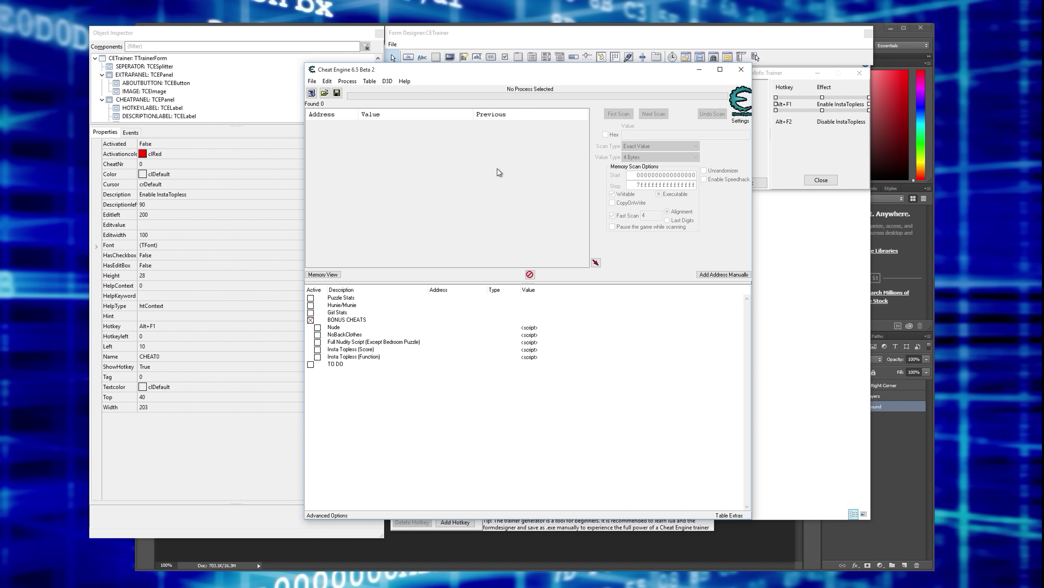
Step: Return to the trainer form and inspect its separator, side image and About button
left_click(379, 44)
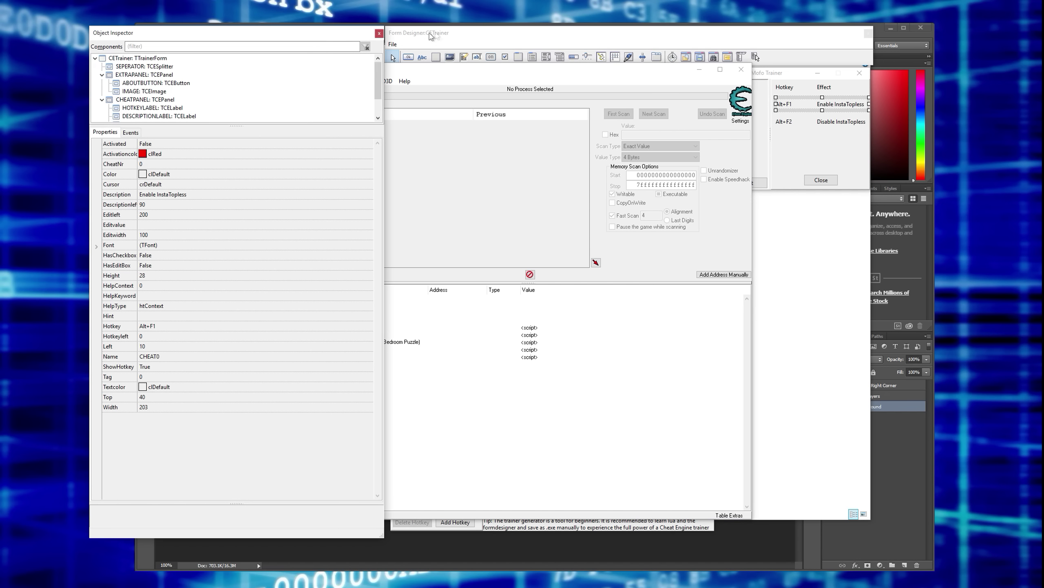
left_click(794, 77)
left_click_drag(795, 77, 784, 75)
left_click(740, 152)
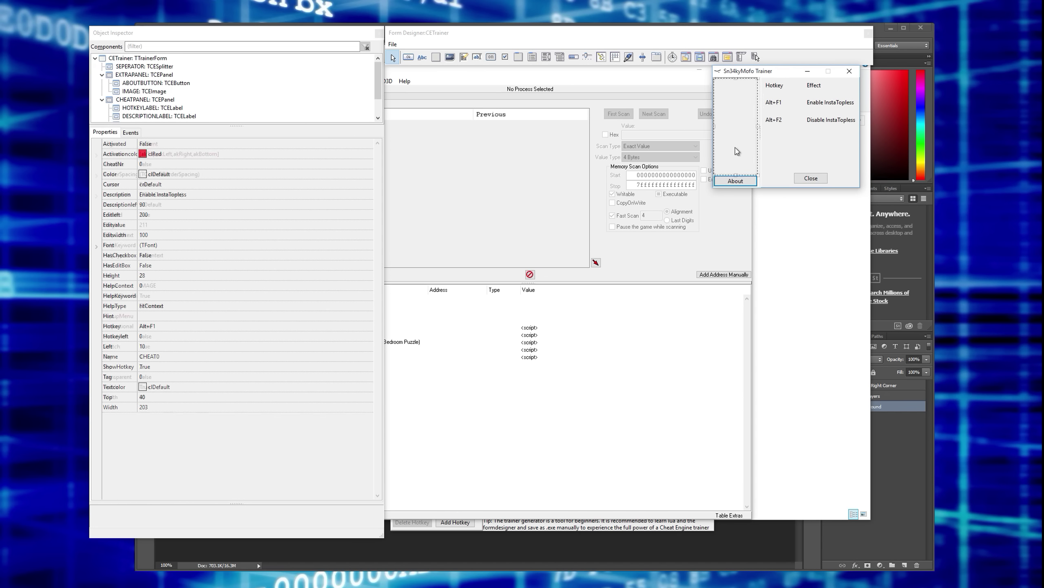
left_click(760, 143)
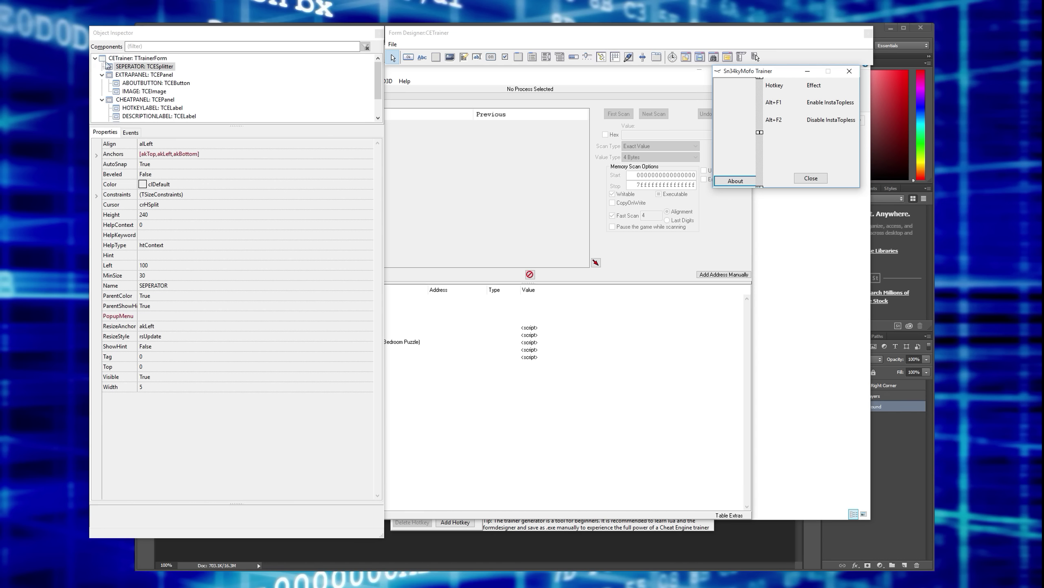
left_click(735, 126)
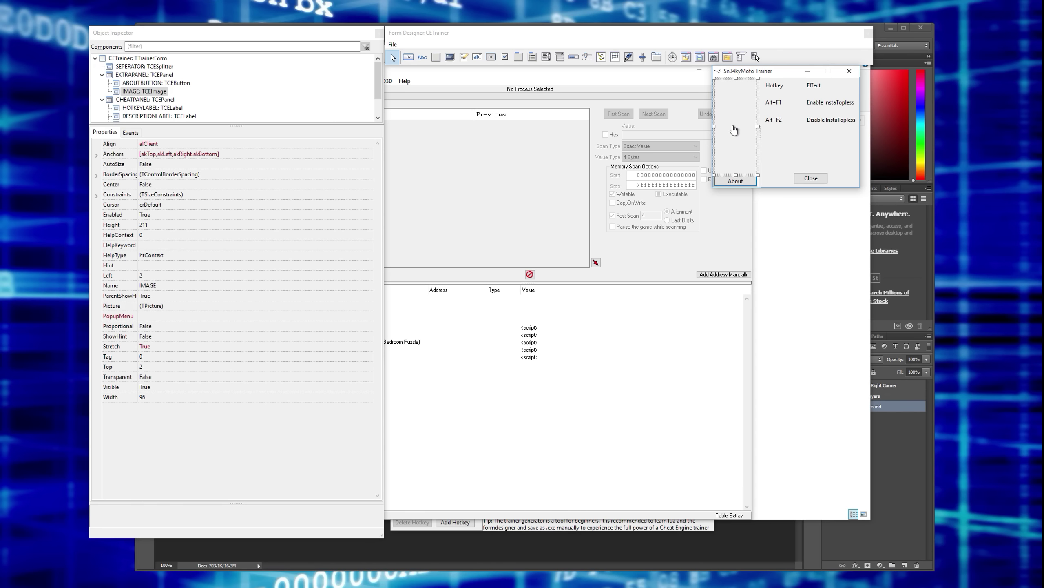
left_click(736, 183)
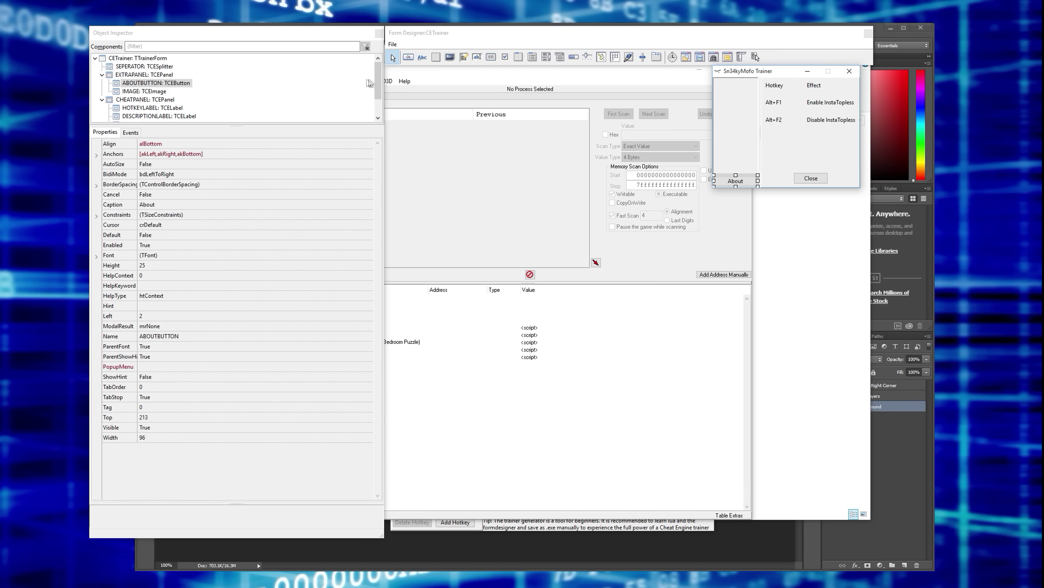
Step: Inspect the properties of CHEAT0, CHEAT1 and the parent CETrainer form
left_click_drag(379, 81, 375, 103)
left_click(141, 109)
left_click(152, 119)
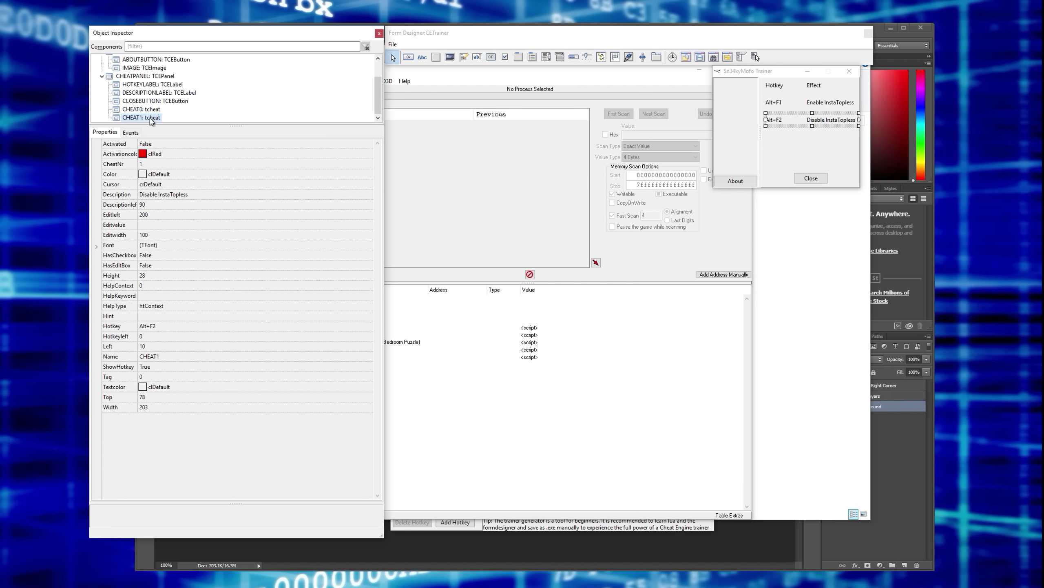
scroll(245, 95, "up", 1)
left_click(151, 58)
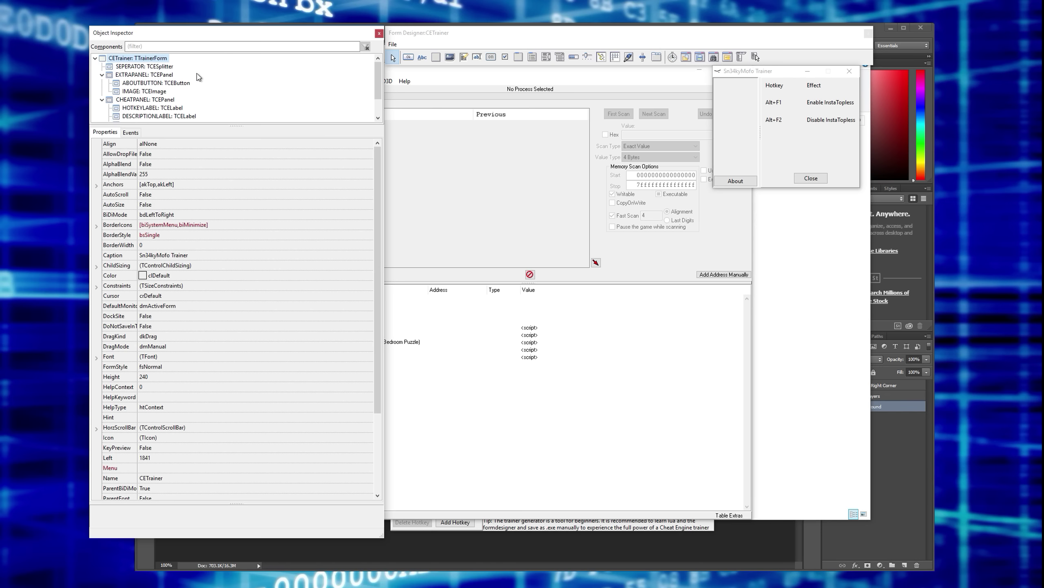
Step: Delete the SEPERATOR splitter and the EXTRAPANEL from the trainer form
left_click(143, 67)
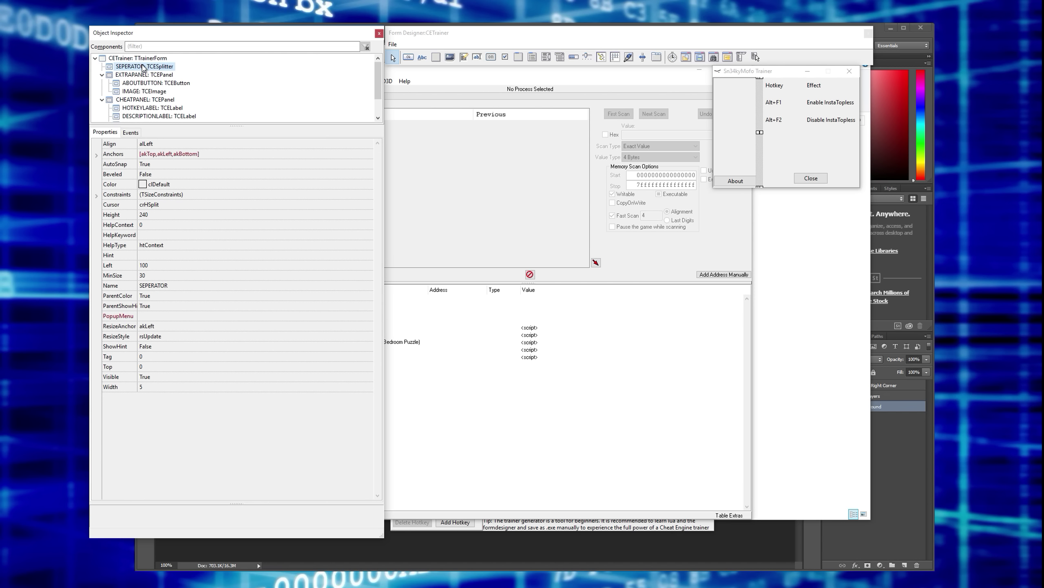
key("Delete")
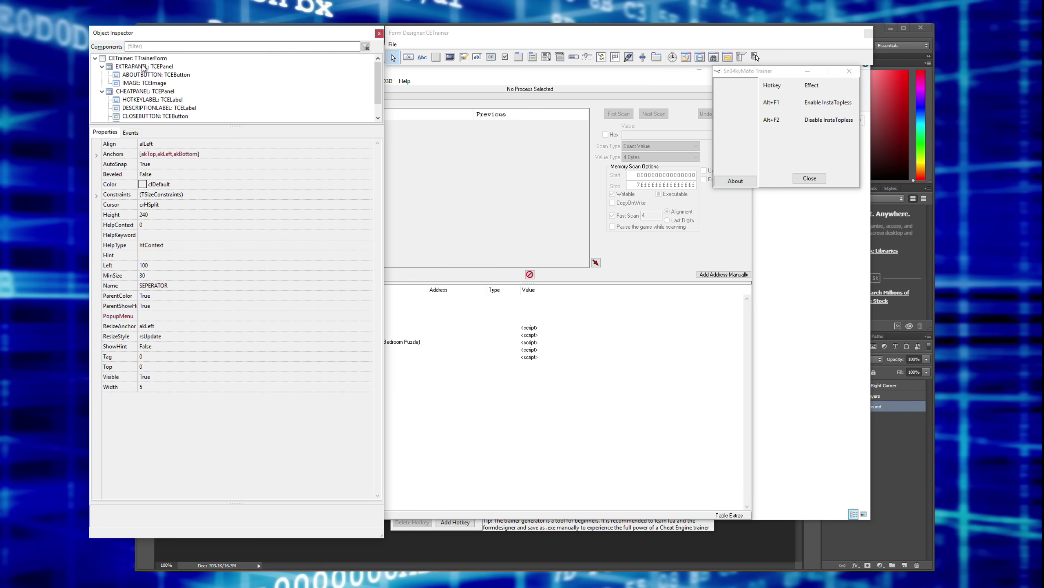
left_click(144, 68)
key("Delete")
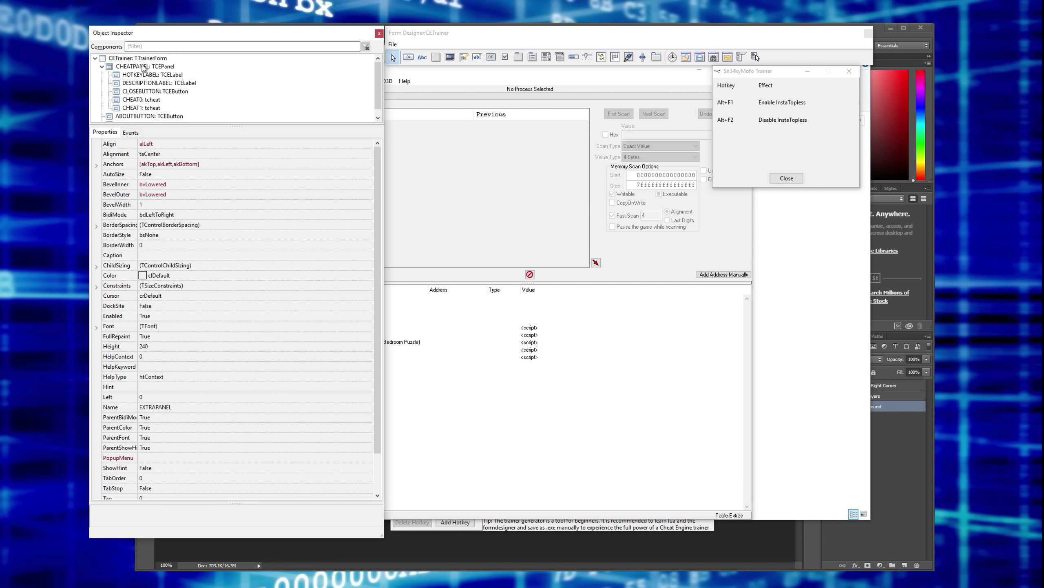
Step: Delete the hotkey label, description label and Close button from CHEATPANEL
left_click(149, 68)
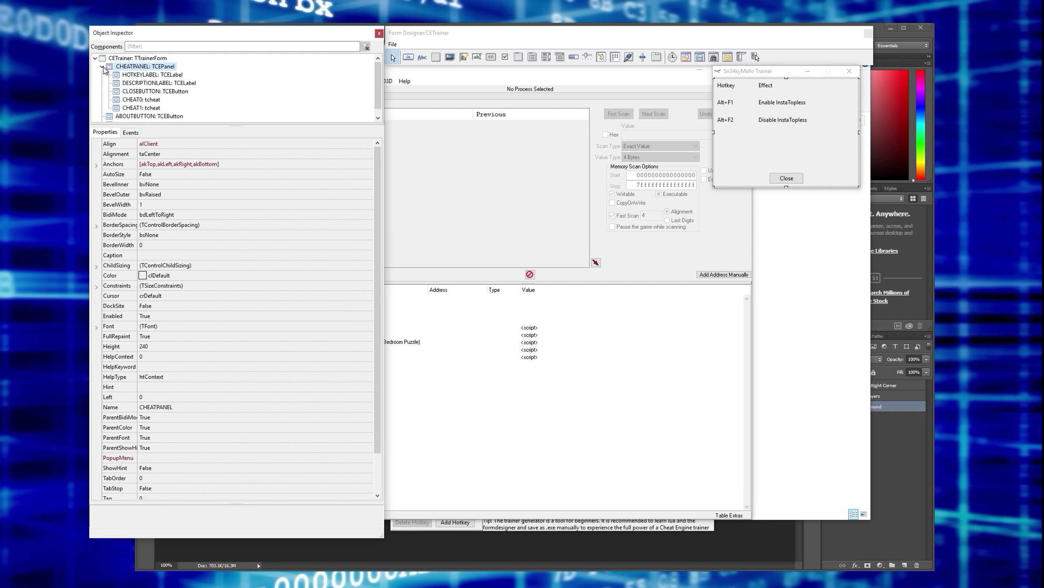
left_click(150, 76)
key("Delete")
left_click(151, 75)
key("Delete")
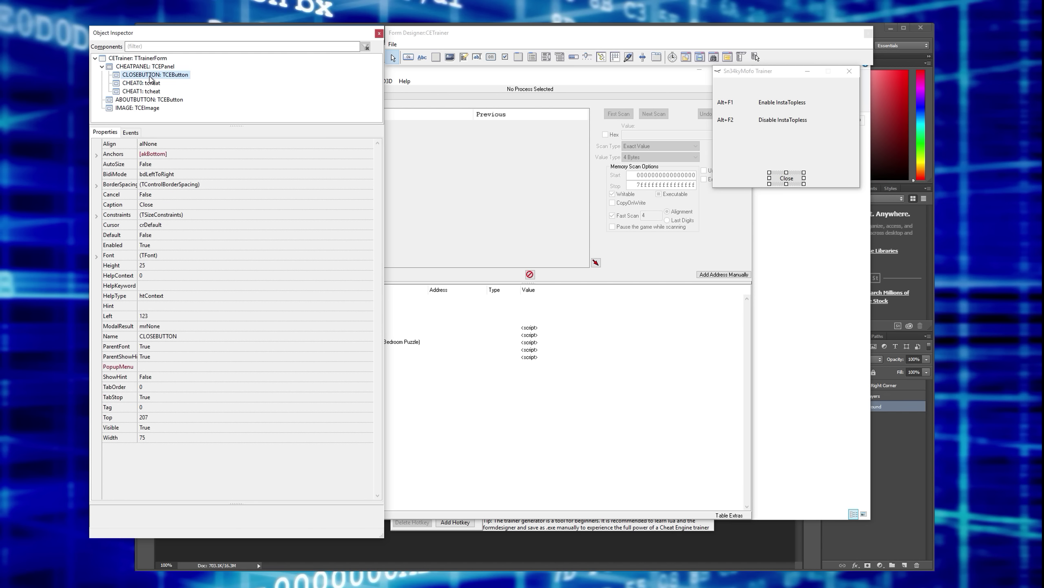
key("Delete")
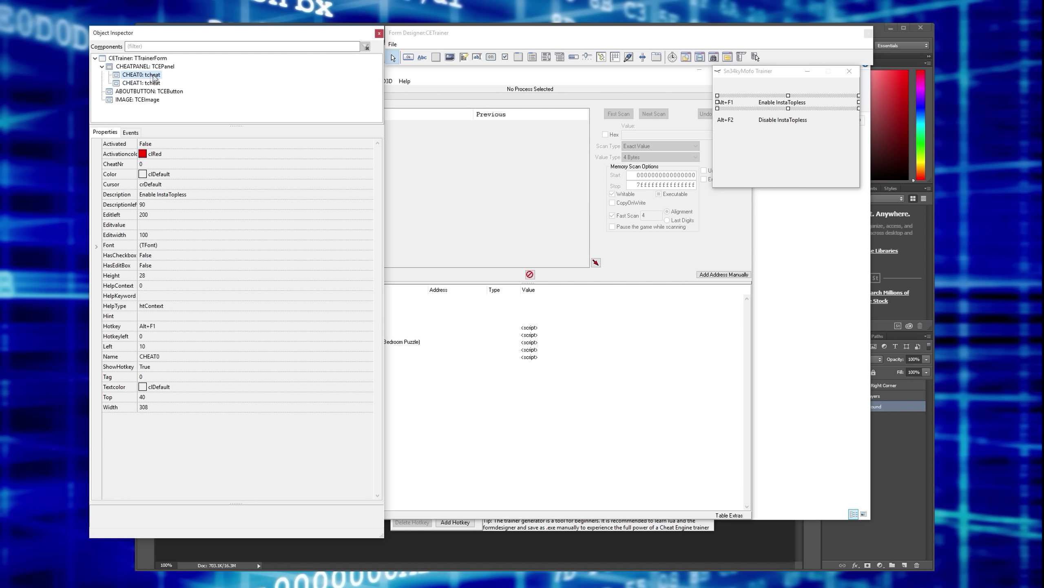
Step: Move CHEAT0 and CHEAT1 out of CHEATPANEL directly under the CETrainer form, and delete the emptied panel
left_click_drag(143, 78, 176, 64)
left_click(159, 67)
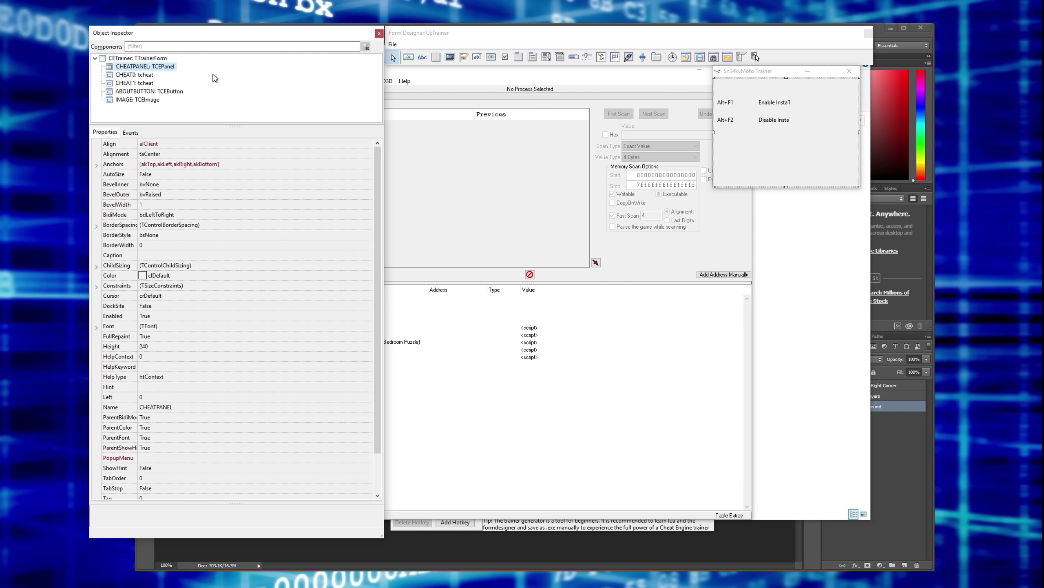
key("Delete")
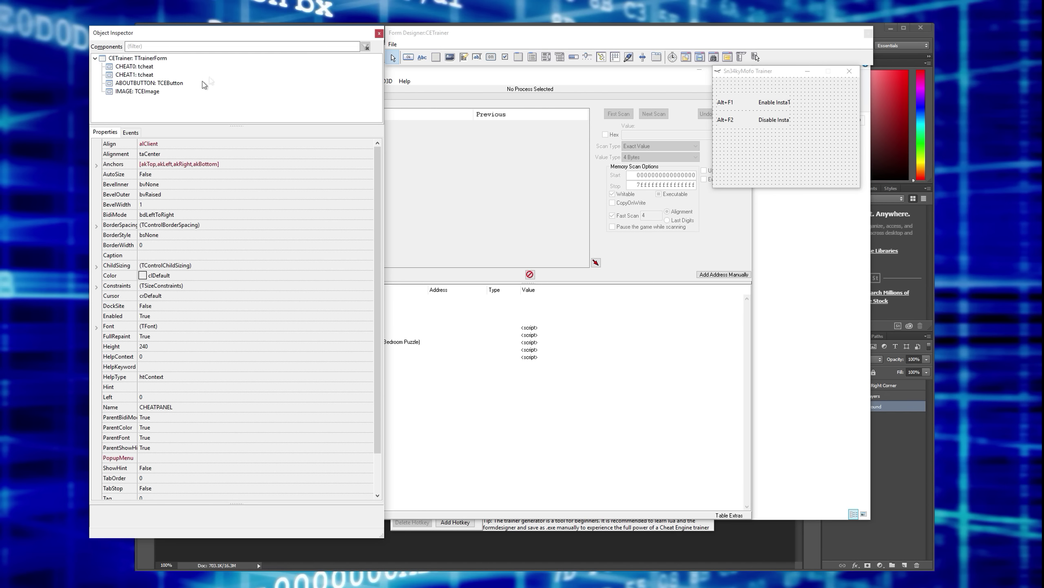
Step: Delete the leftover ABOUTBUTTON and IMAGE components from the trainer form
left_click(160, 84)
key("Delete")
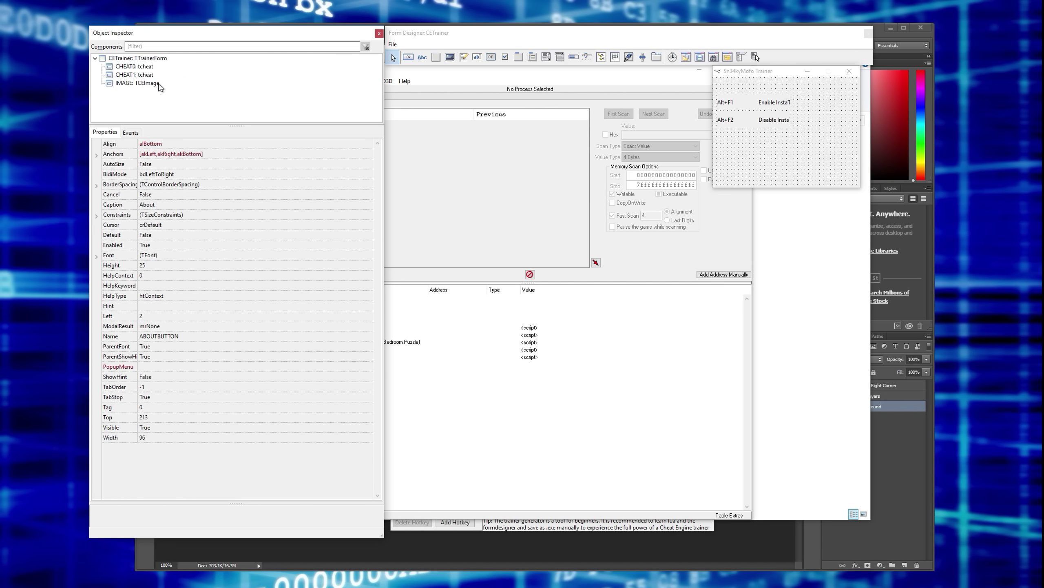
left_click(153, 85)
key("Delete")
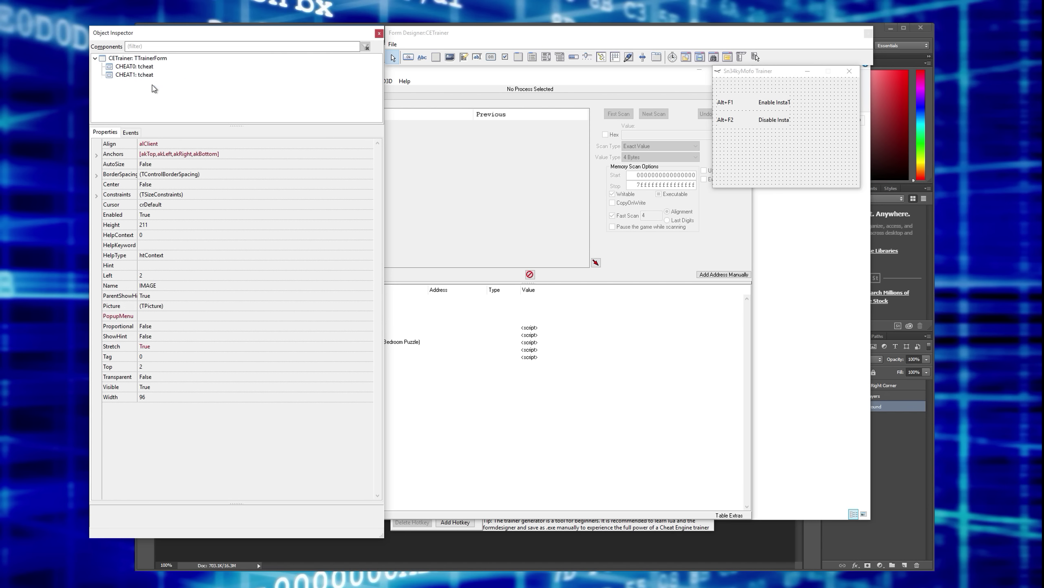
Step: Review the properties of the CETrainer form and its remaining CHEAT0 and CHEAT1 components
left_click(162, 59)
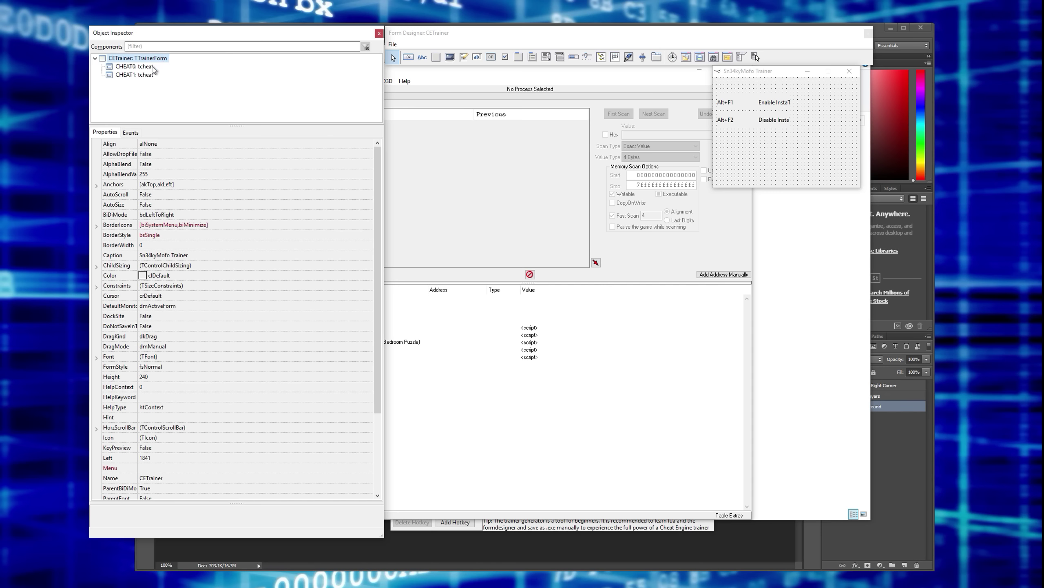
left_click(147, 67)
left_click(142, 78)
left_click(147, 69)
left_click(144, 79)
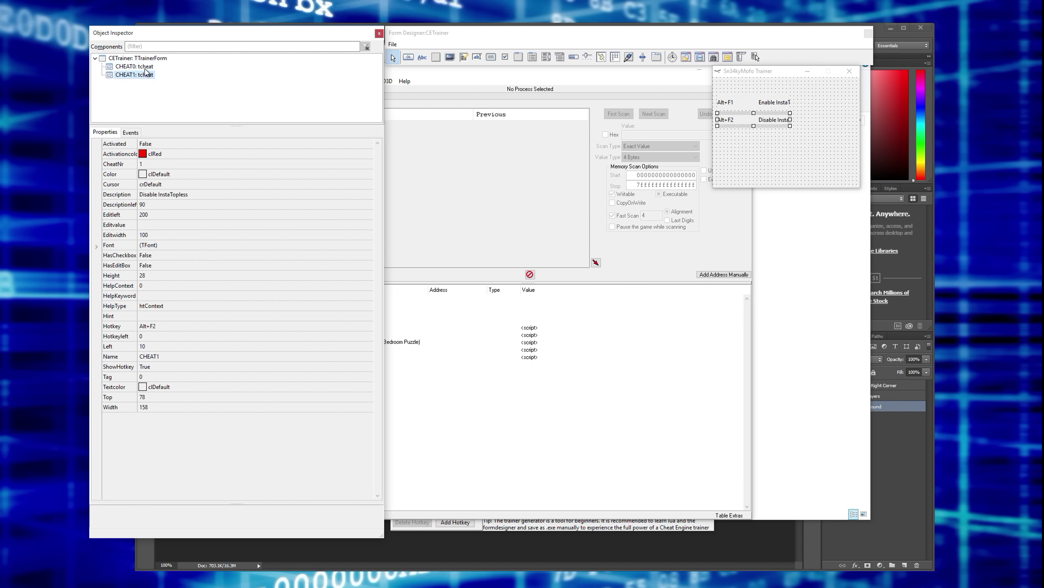
left_click(149, 68)
left_click(143, 79)
left_click(142, 68)
left_click(145, 76)
left_click(145, 60)
left_click(145, 76)
left_click(146, 65)
left_click(144, 77)
left_click(146, 67)
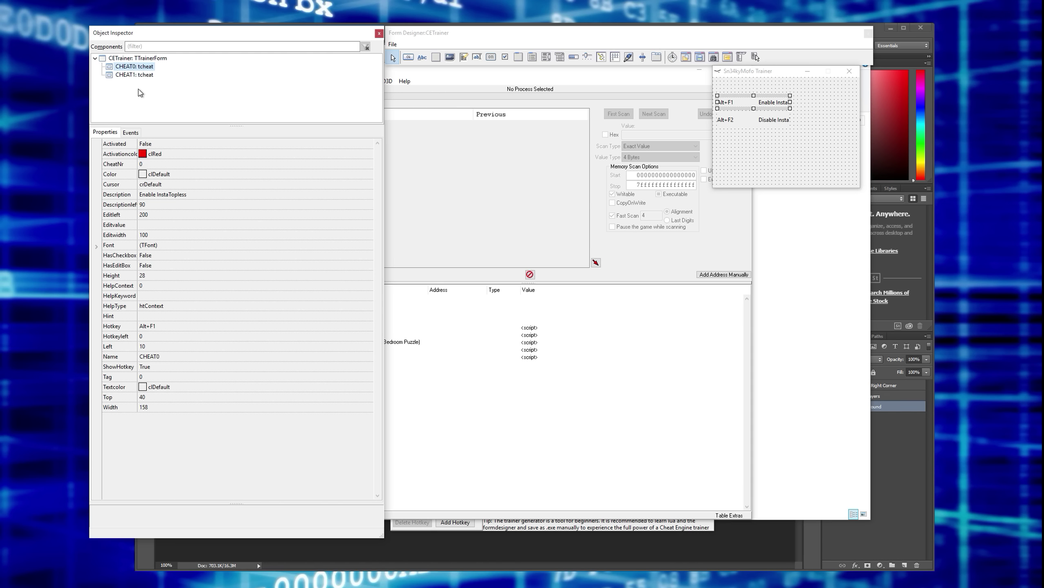
left_click(147, 76)
left_click(147, 67)
left_click(147, 75)
left_click(147, 67)
left_click(148, 75)
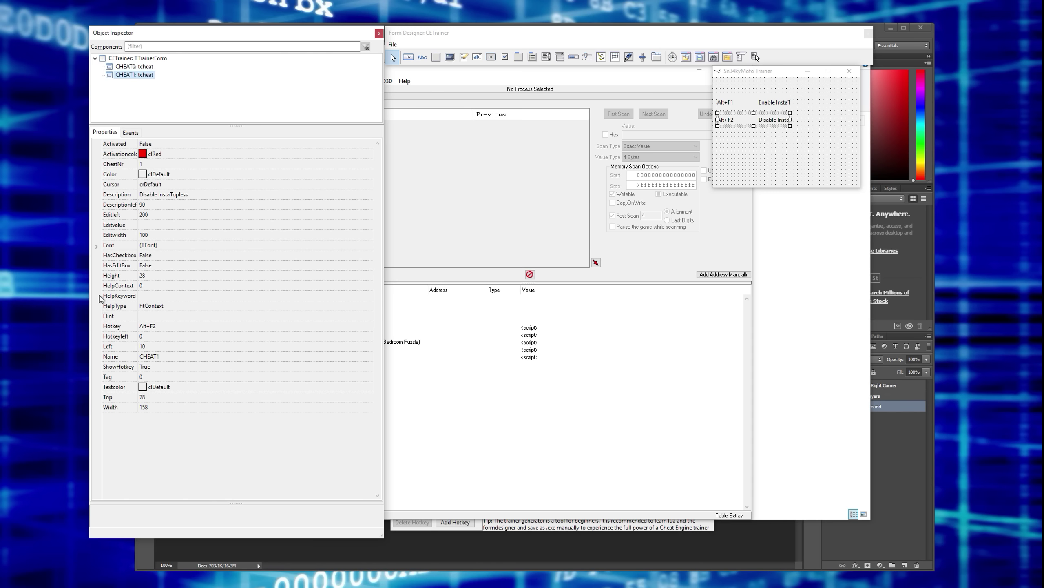
Step: Set the CETrainer form's width to 480 and height to 500, and reposition it so the whole form is visible
left_click(150, 60)
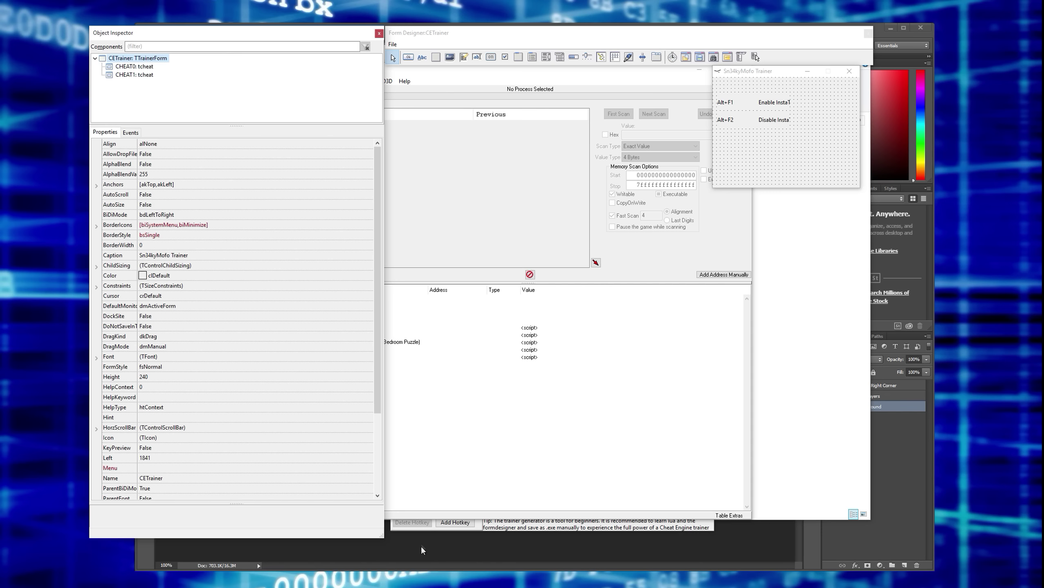
left_click_drag(377, 311, 404, 433)
left_click(158, 486)
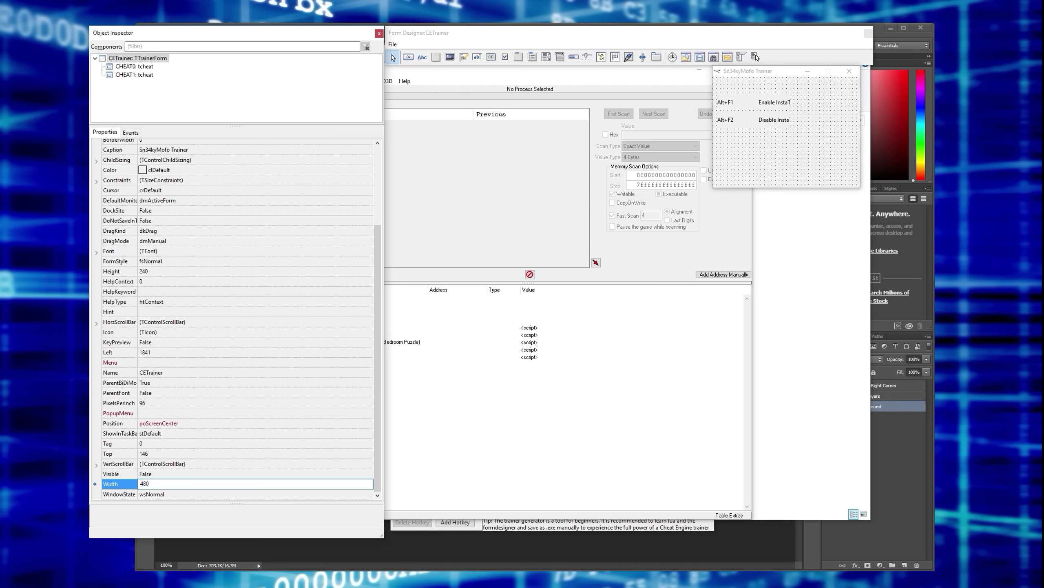
key("Return")
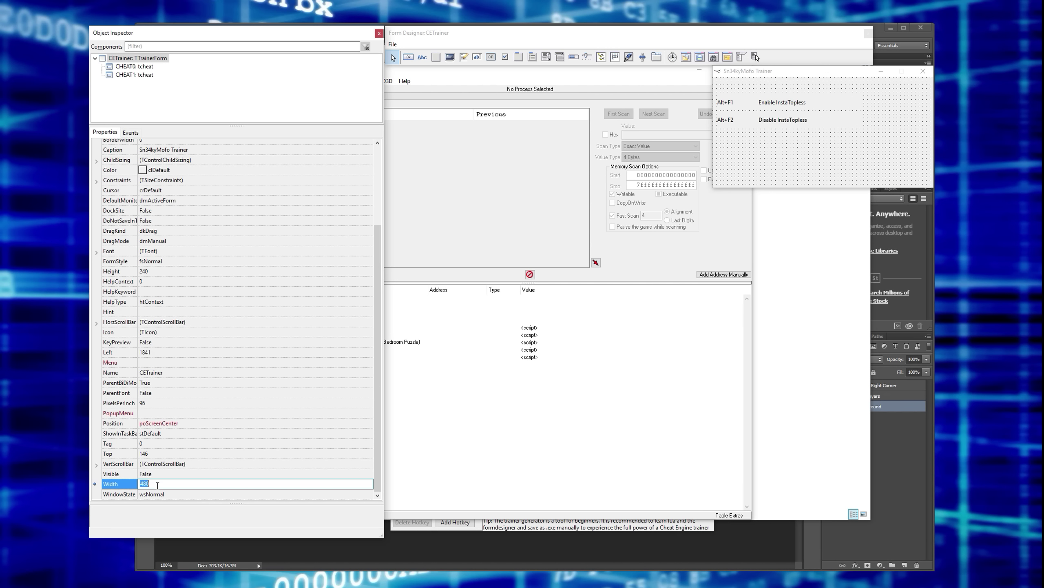
left_click(153, 271)
key("Return")
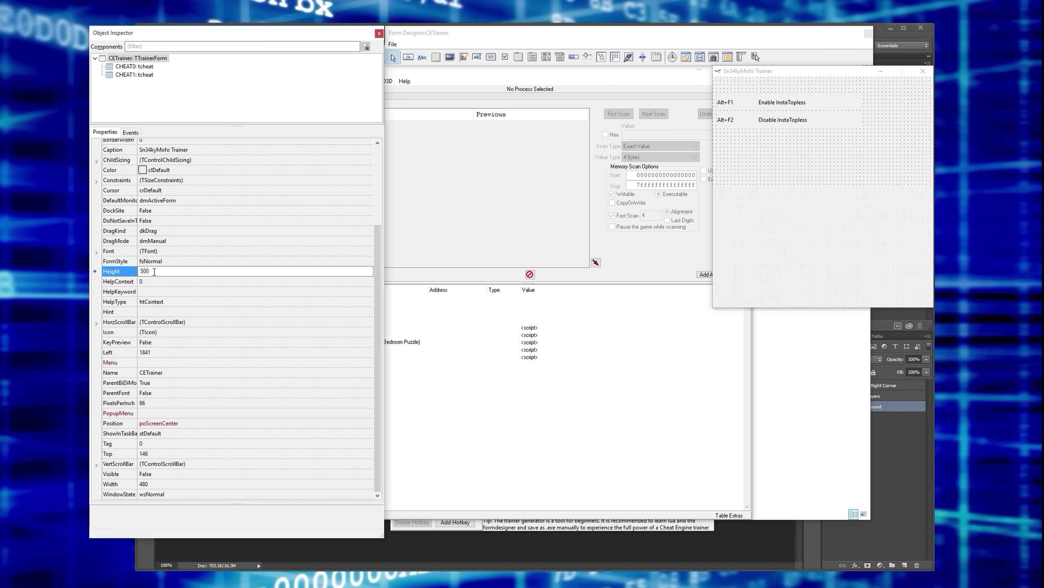
left_click_drag(815, 73, 756, 77)
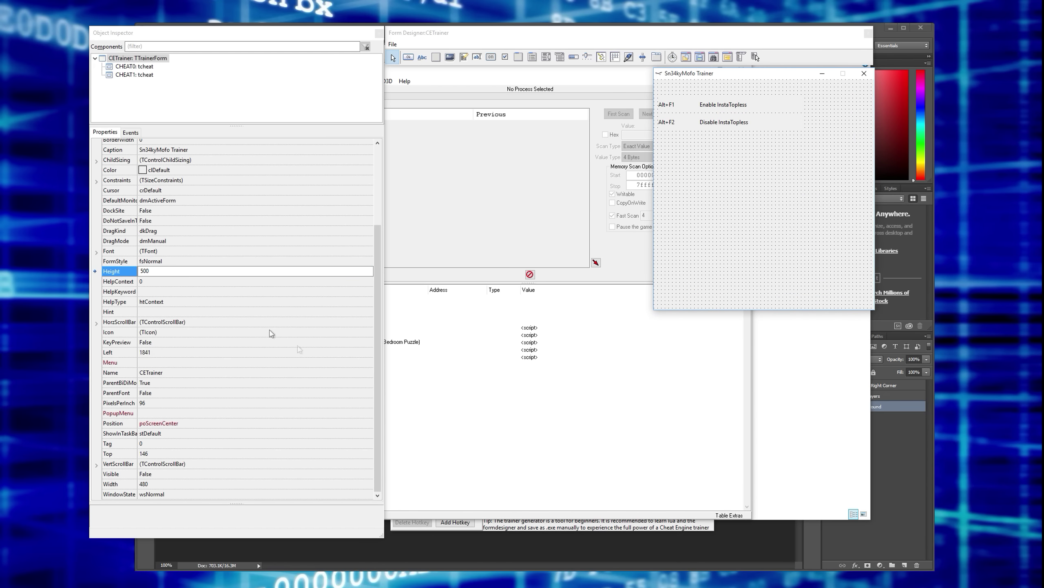
Step: Add an image component to the trainer form and move it to the form's upper-left corner
left_click_drag(378, 375, 375, 309)
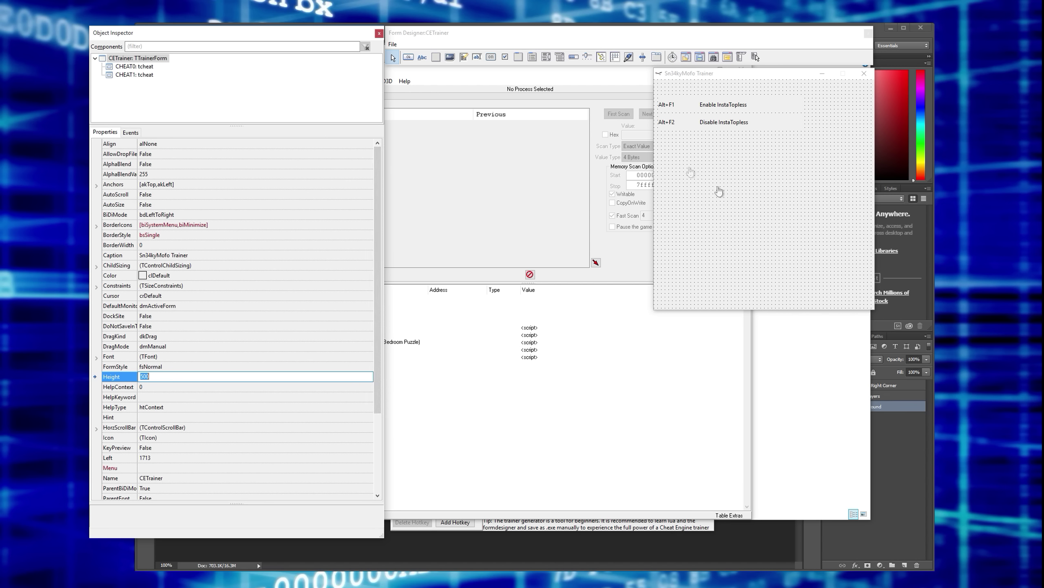
left_click(499, 29)
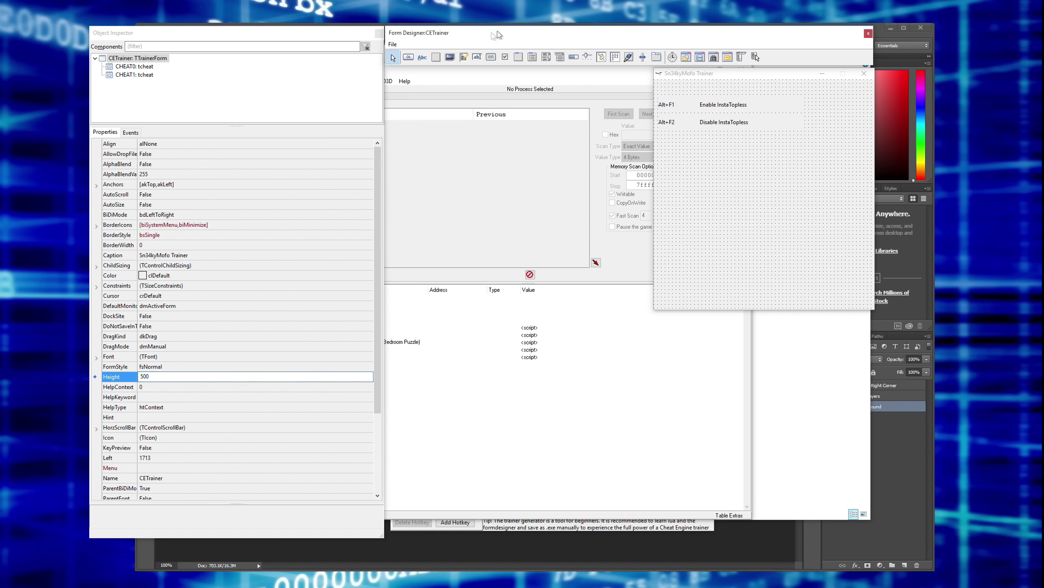
left_click(449, 58)
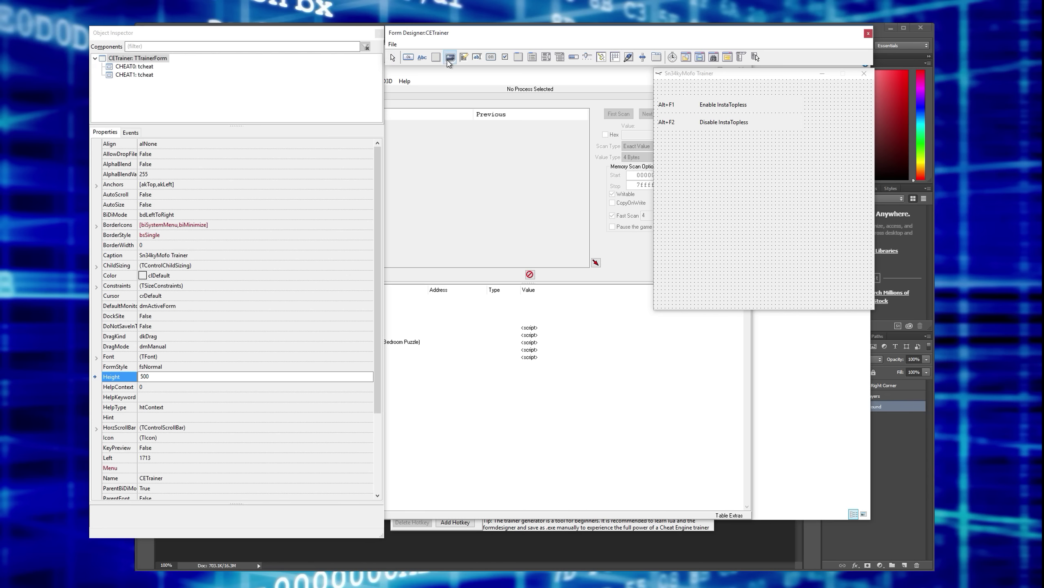
left_click(700, 177)
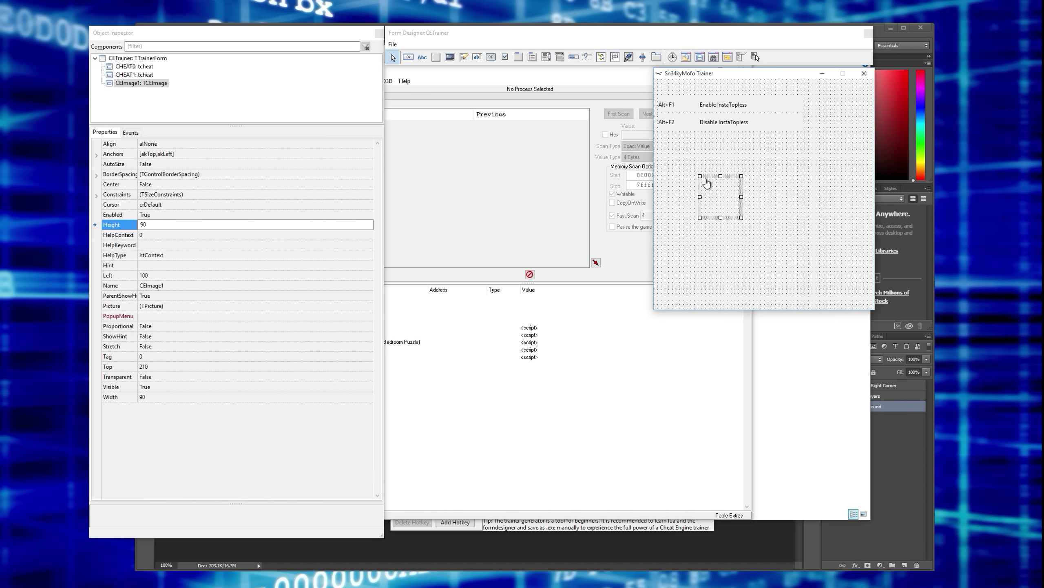
left_click_drag(710, 179, 663, 83)
Step: Set the image component's height to 500 and width to 480
left_click(156, 224)
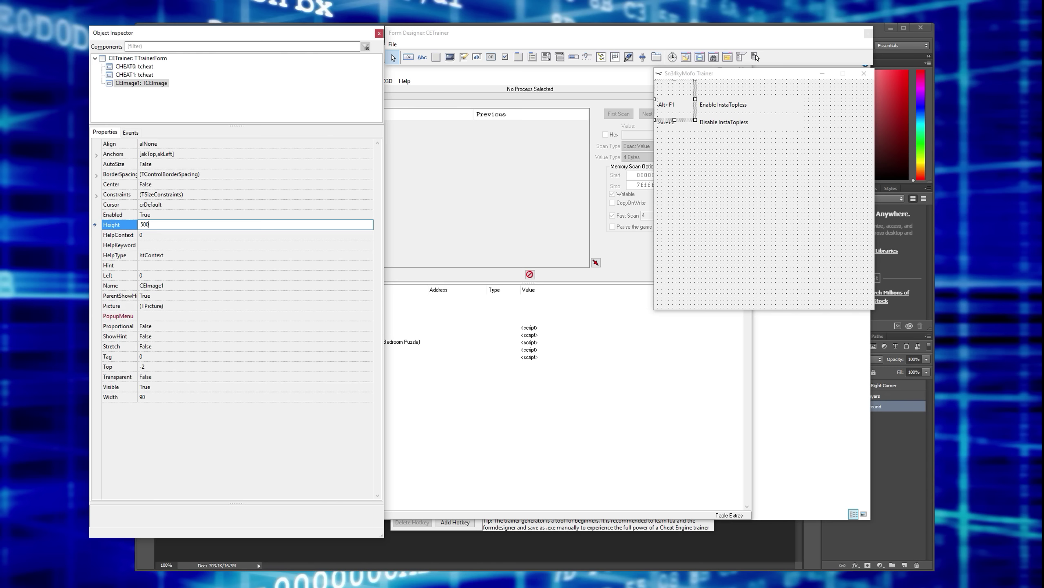
key("Return")
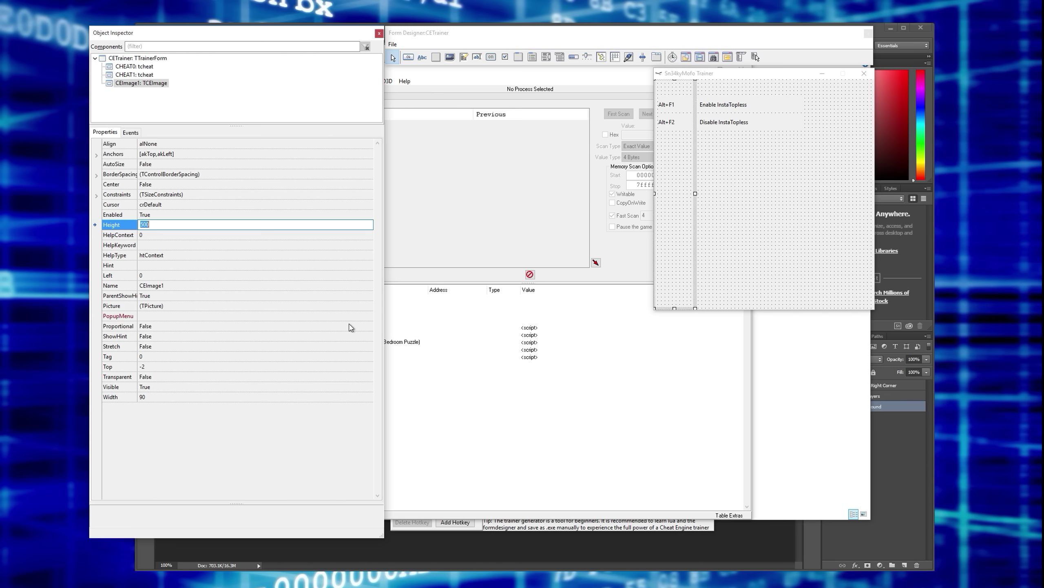
left_click(151, 396)
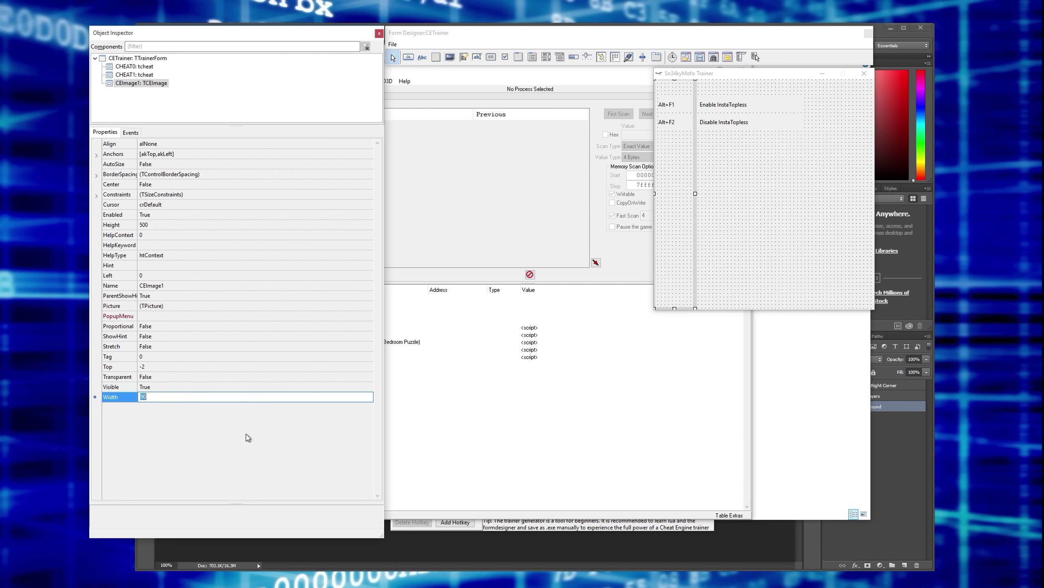
type("480")
key("Return")
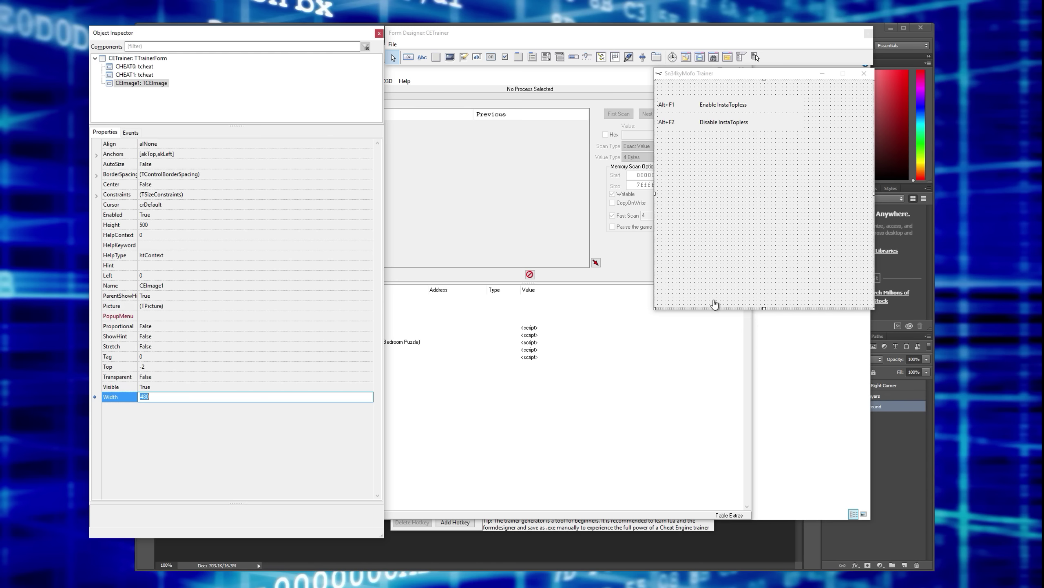
Step: Load background.png from the Trainer Assets Images folder as the picture of CEImage1
left_click(160, 287)
left_click(158, 303)
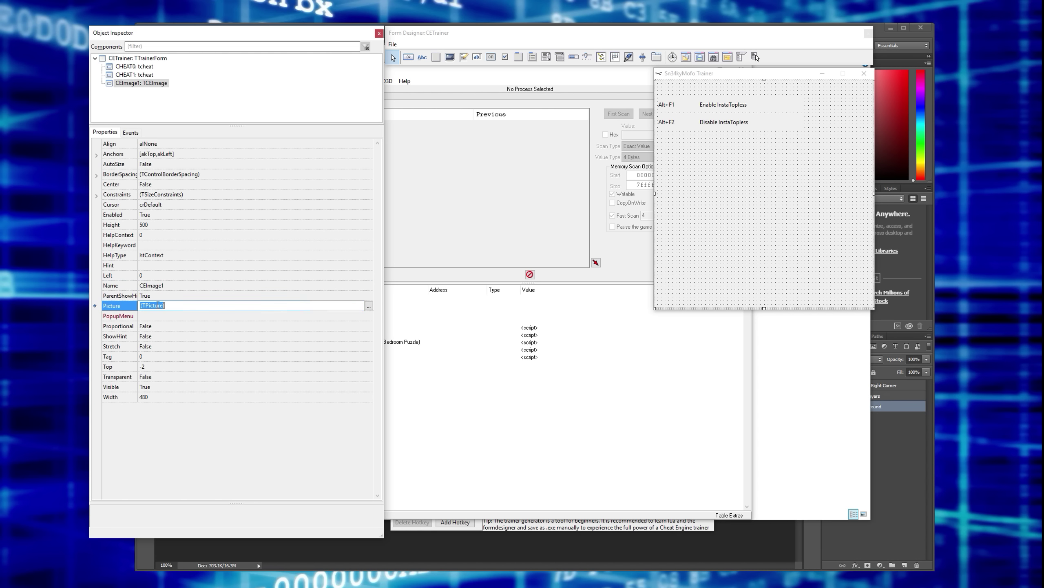
left_click(369, 308)
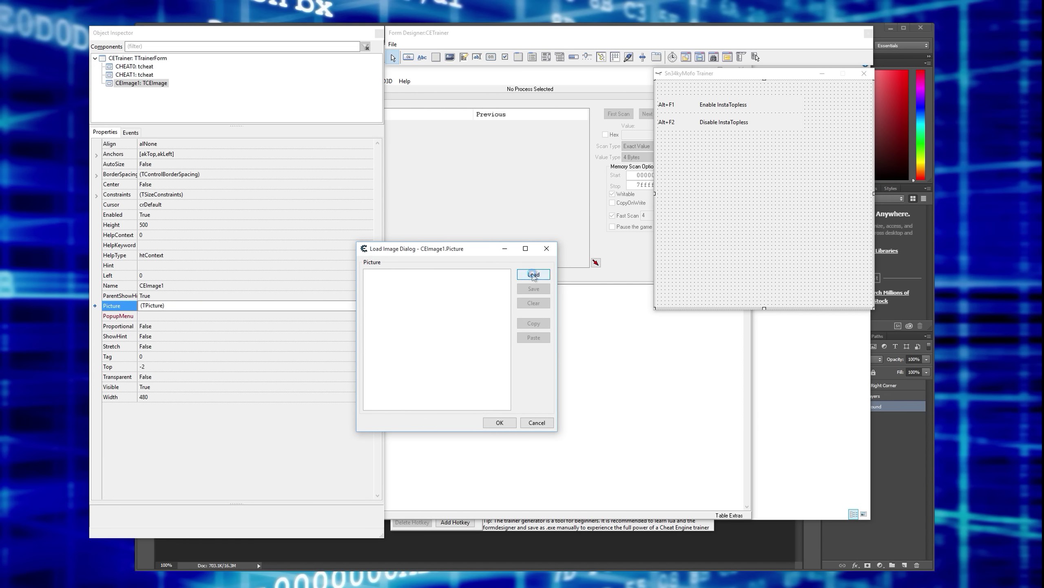
left_click(533, 275)
left_click(471, 337)
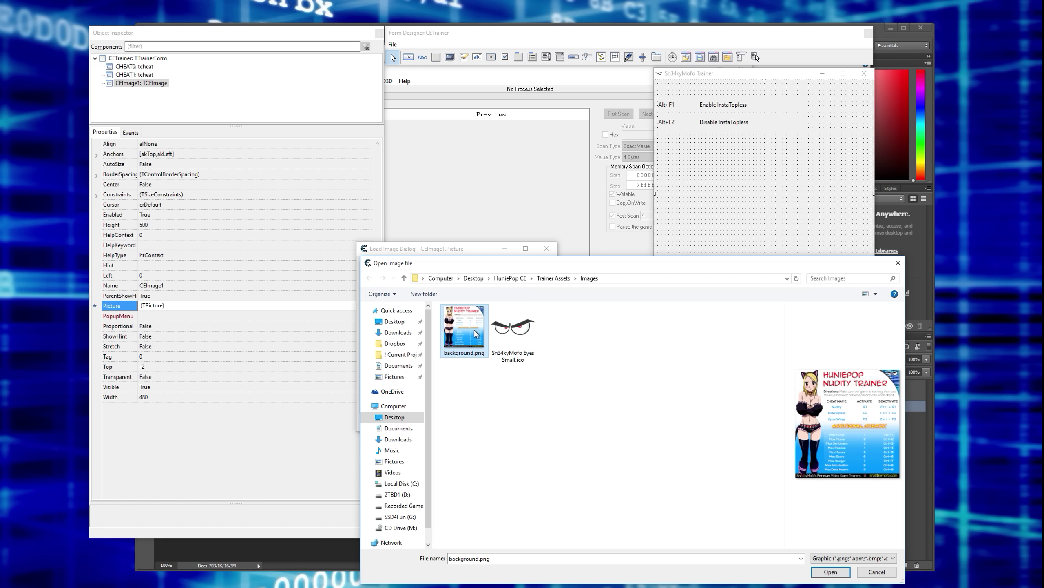
double_click(469, 330)
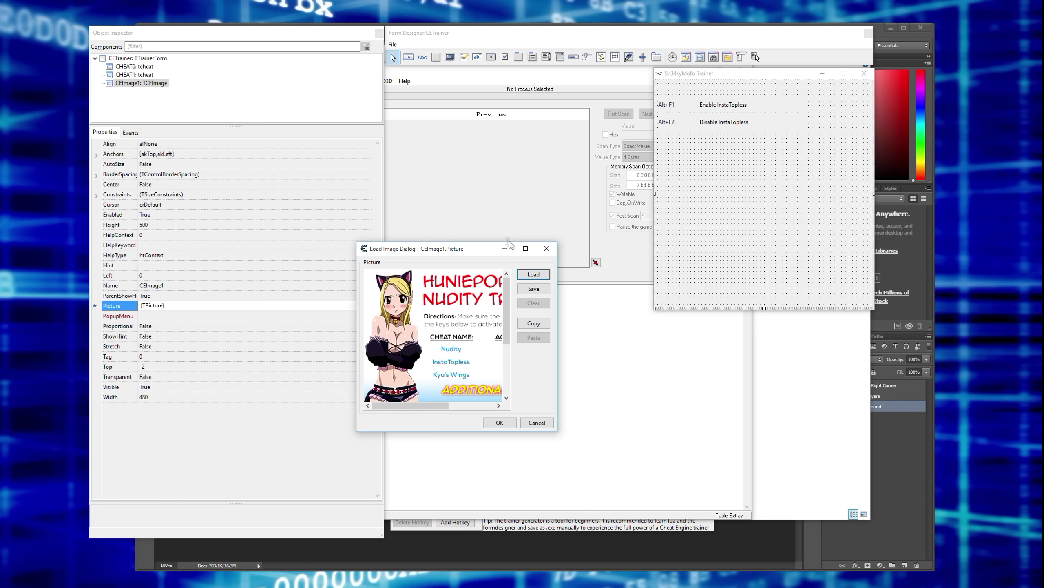
left_click(500, 423)
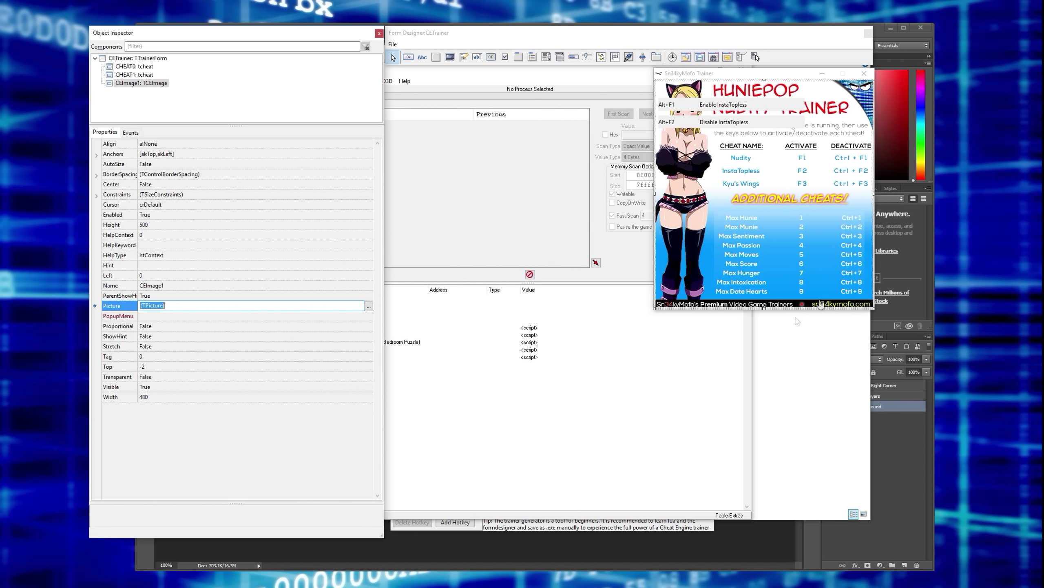
left_click(139, 58)
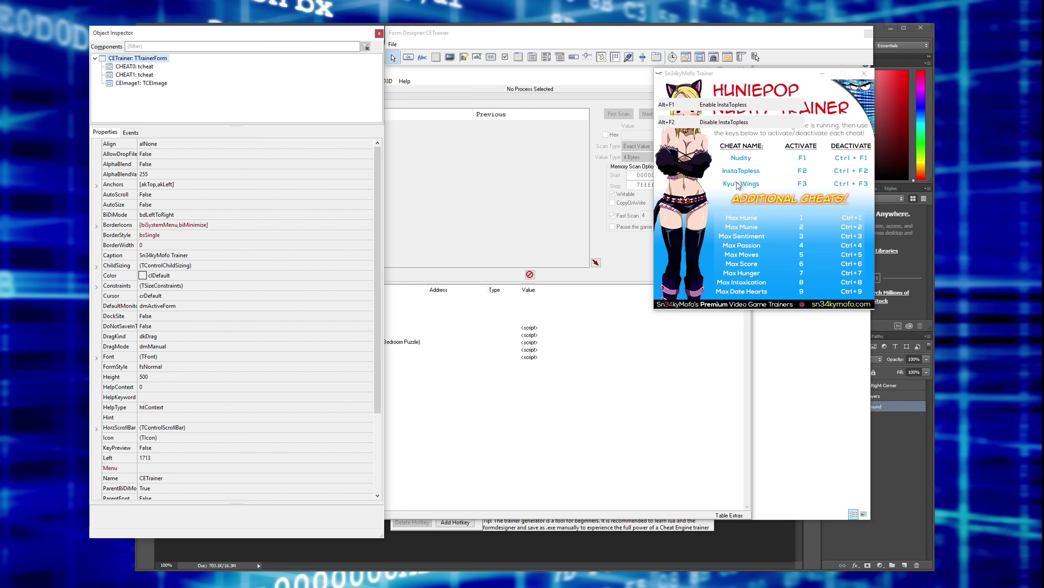
left_click(755, 198)
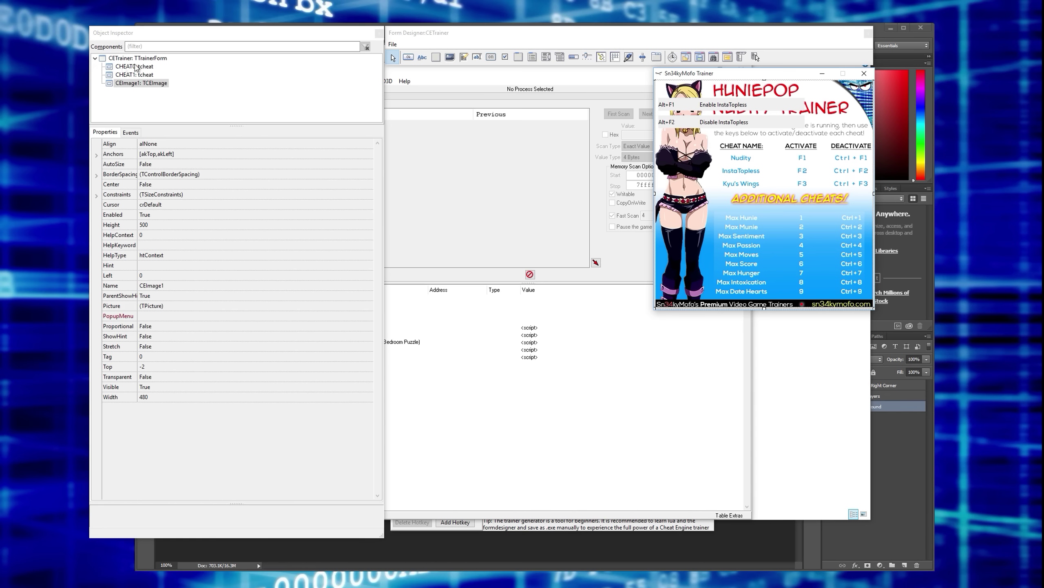
left_click(163, 60)
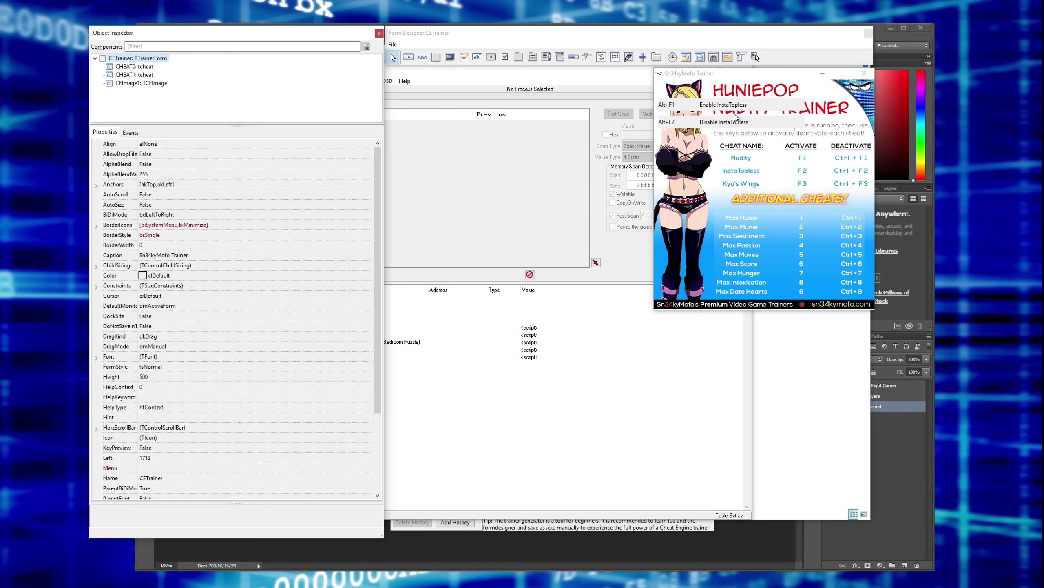
left_click(148, 67)
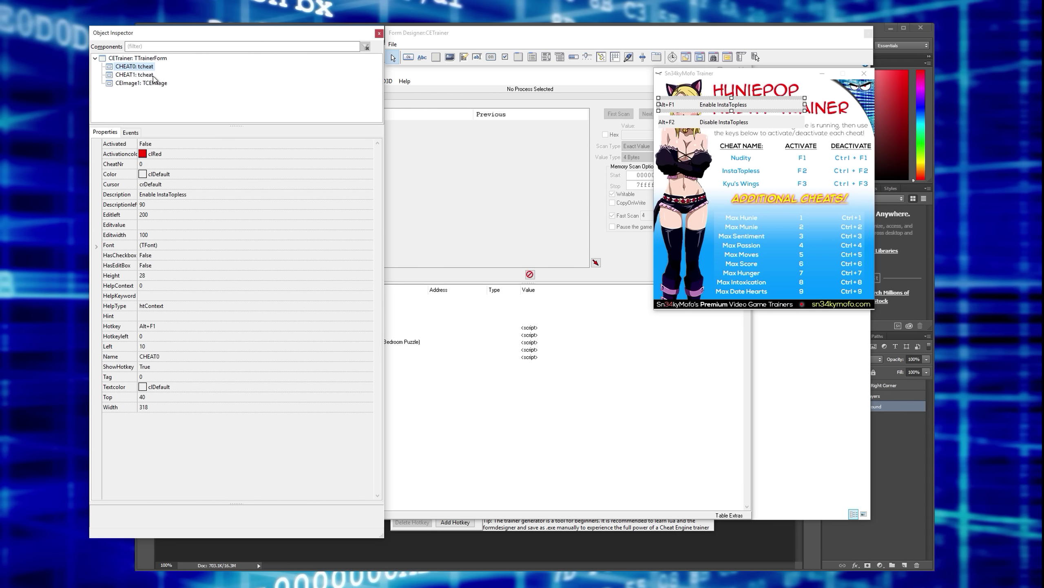
left_click(150, 83)
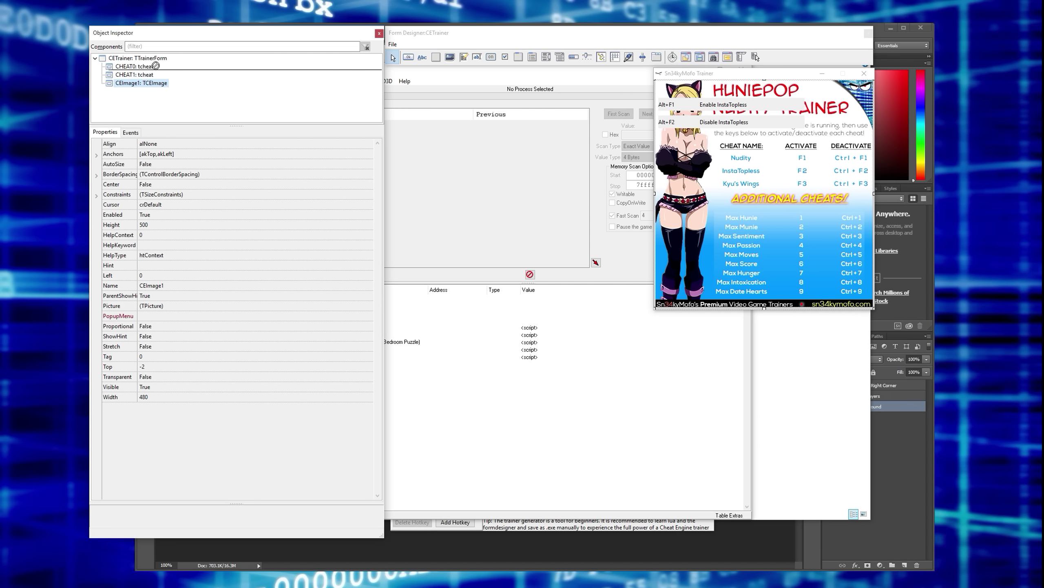
Step: Try to bring CEImage1 in front of the cheat entries, and send CHEAT1 to the back
left_click_drag(146, 84, 169, 60)
right_click(113, 84)
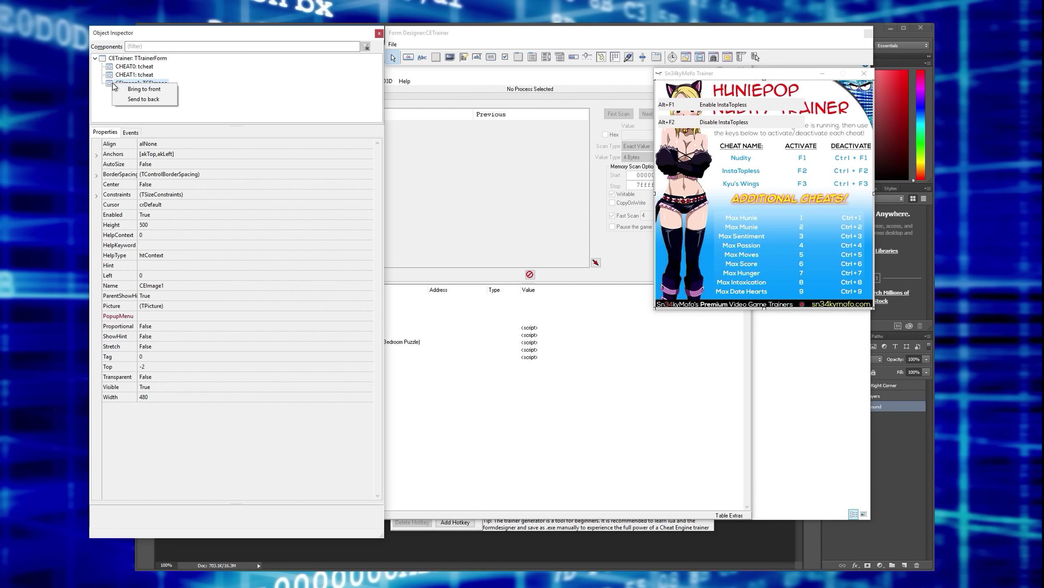
left_click(132, 90)
right_click(138, 83)
left_click(163, 89)
right_click(143, 75)
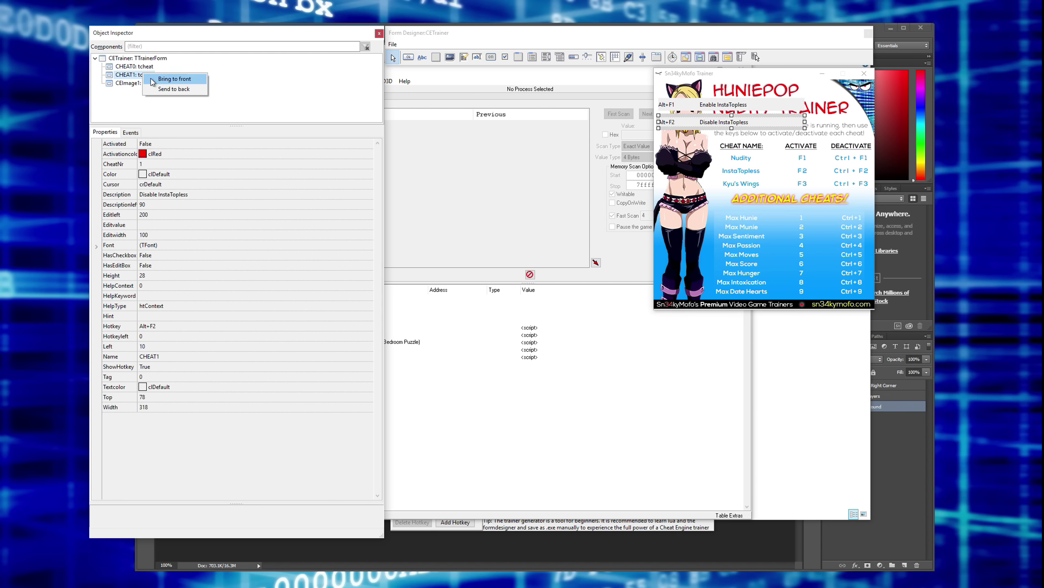
left_click(173, 89)
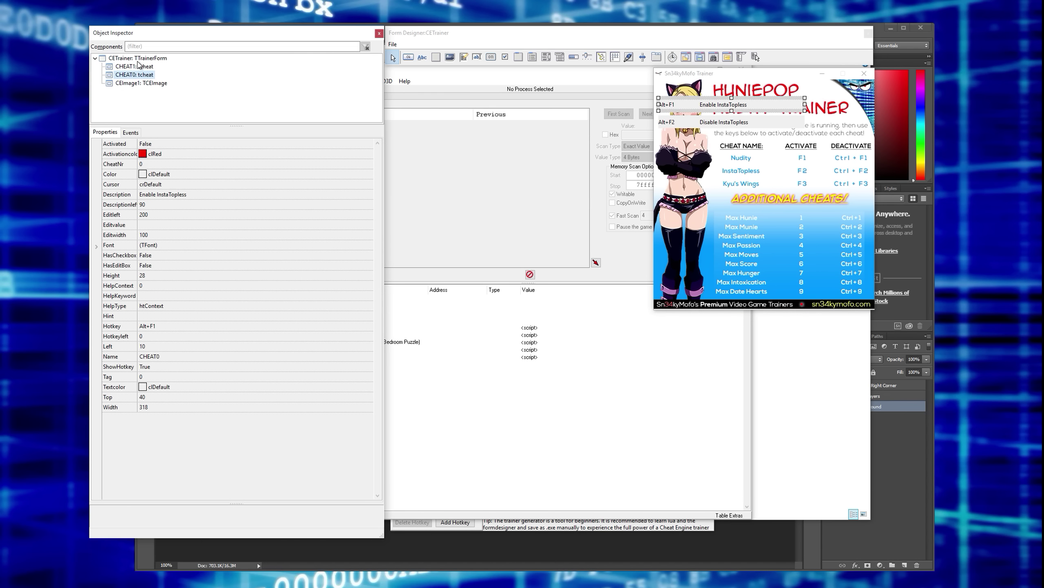
left_click(142, 85)
left_click(144, 74)
left_click(143, 67)
left_click(144, 76)
left_click(142, 67)
Step: Set the width and top position of CHEAT0 to 0
left_click(144, 75)
left_click(150, 407)
type("0")
key("Return")
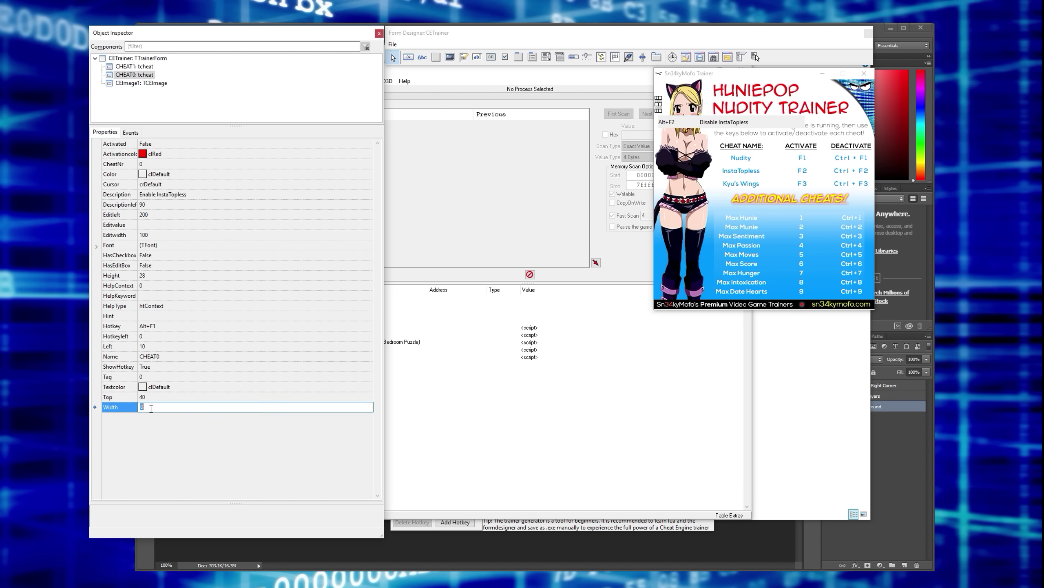
left_click(151, 397)
type("0")
key("Return")
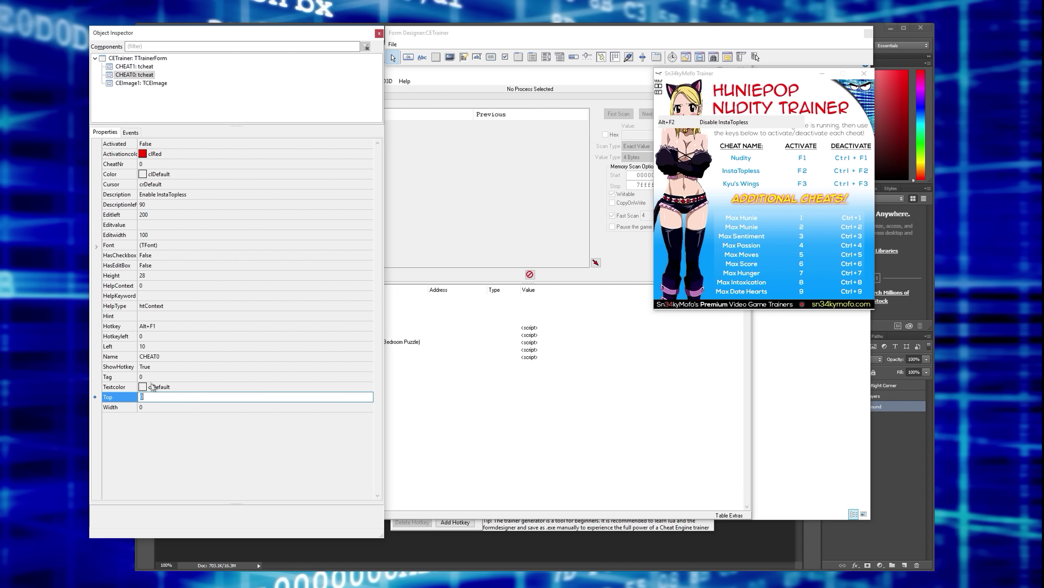
Step: Set the left position and height of CHEAT0 to 0
left_click(151, 346)
type("0")
key("Return")
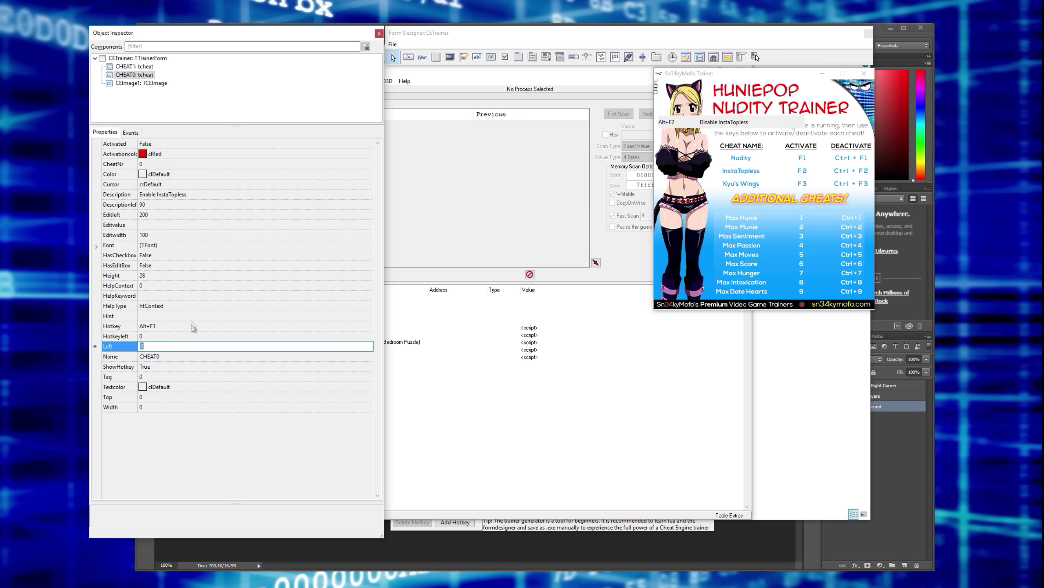
left_click(153, 276)
type("0")
key("Return")
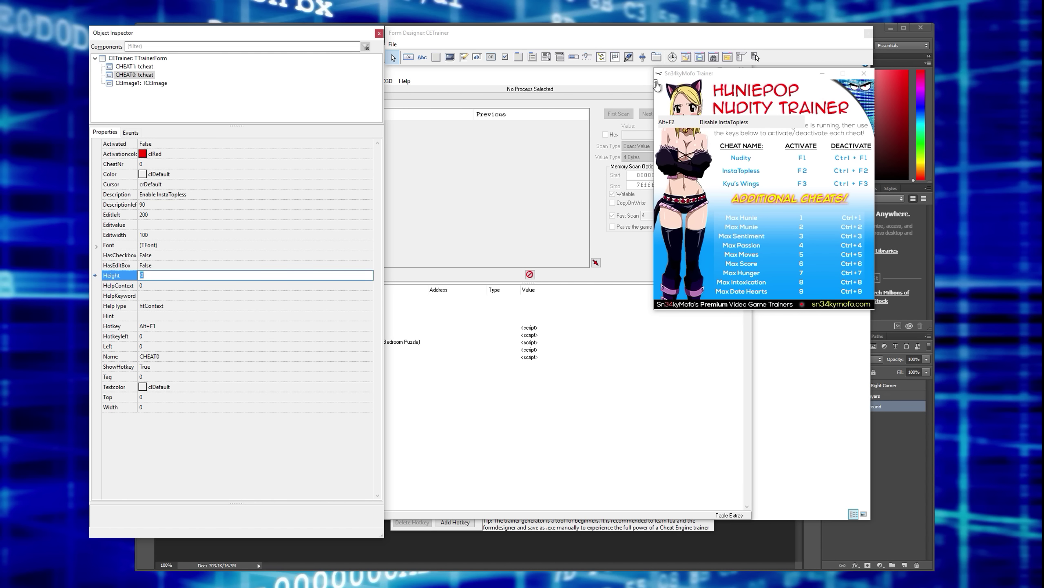
Step: Set the width and top position of CHEAT1 to 0
left_click(708, 123)
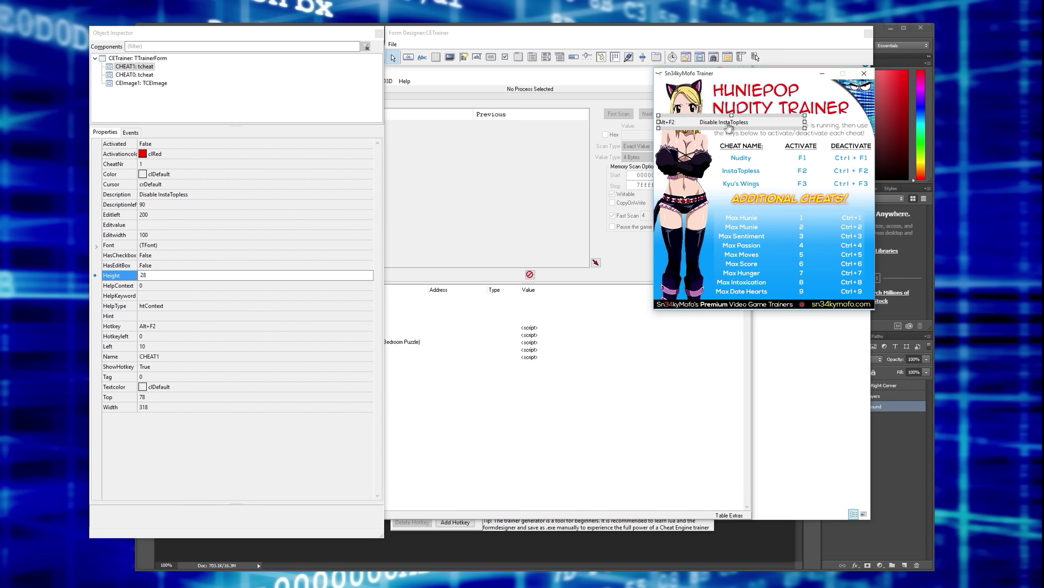
left_click(165, 276)
left_click(160, 406)
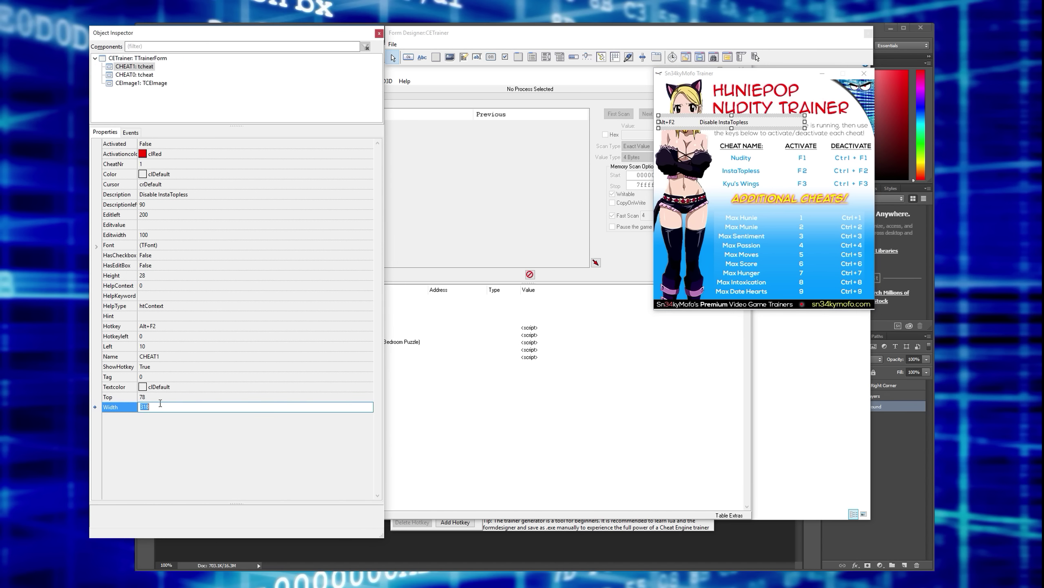
type("0")
left_click(159, 397)
type("0")
key("Return")
Step: Set the left position and height of CHEAT1 to 0
left_click(150, 349)
type("0")
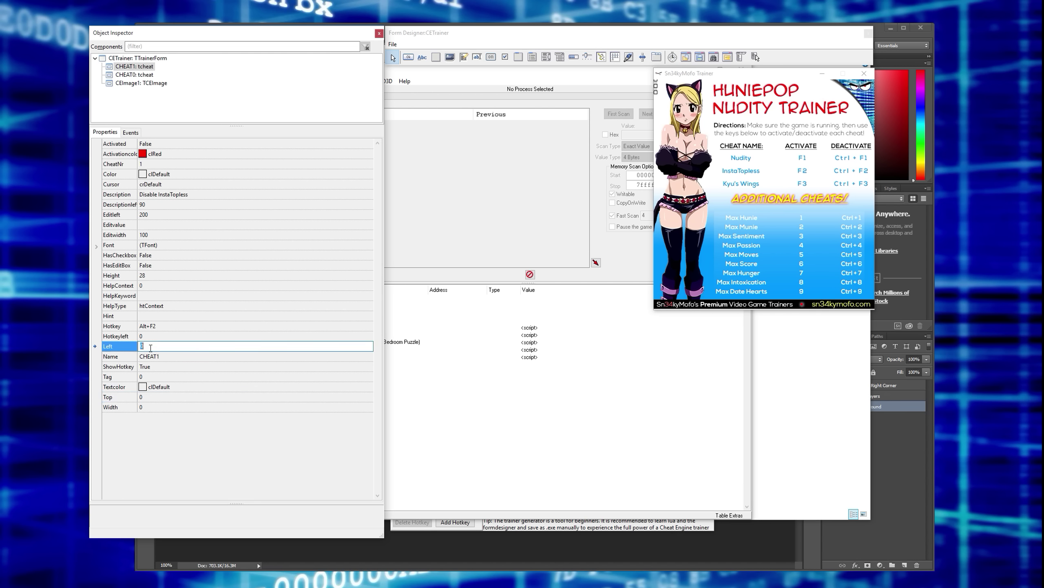
left_click(153, 276)
type("0")
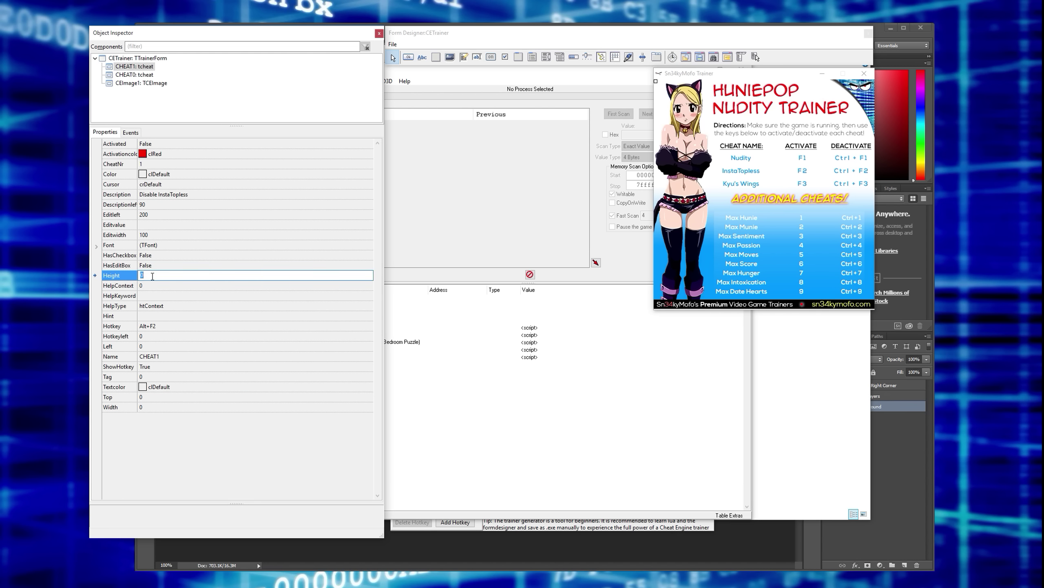
Step: Review the properties of CHEAT0, CEImage1 and CHEAT1 in the trainer form
left_click(756, 76)
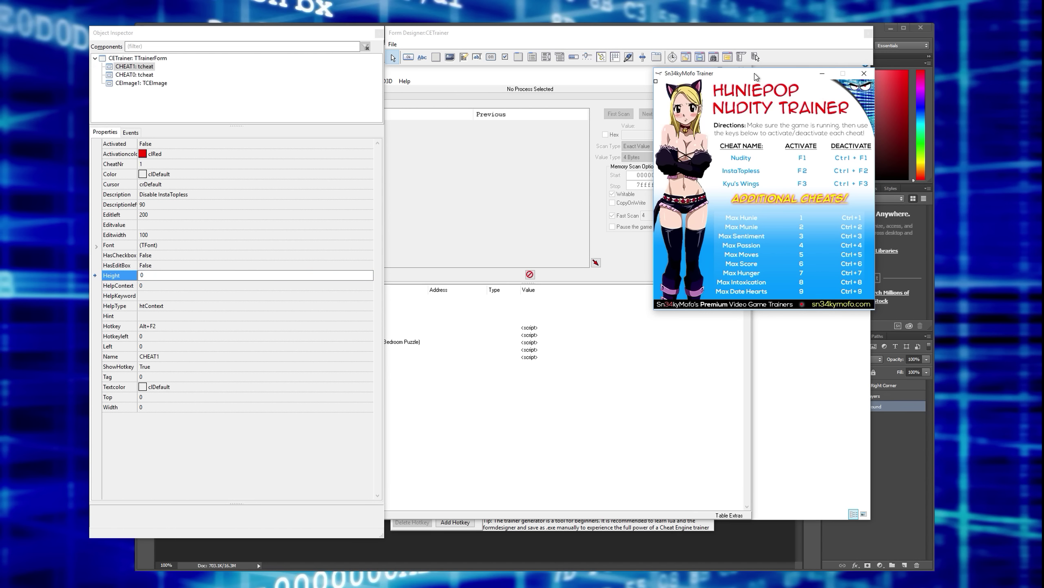
left_click(140, 75)
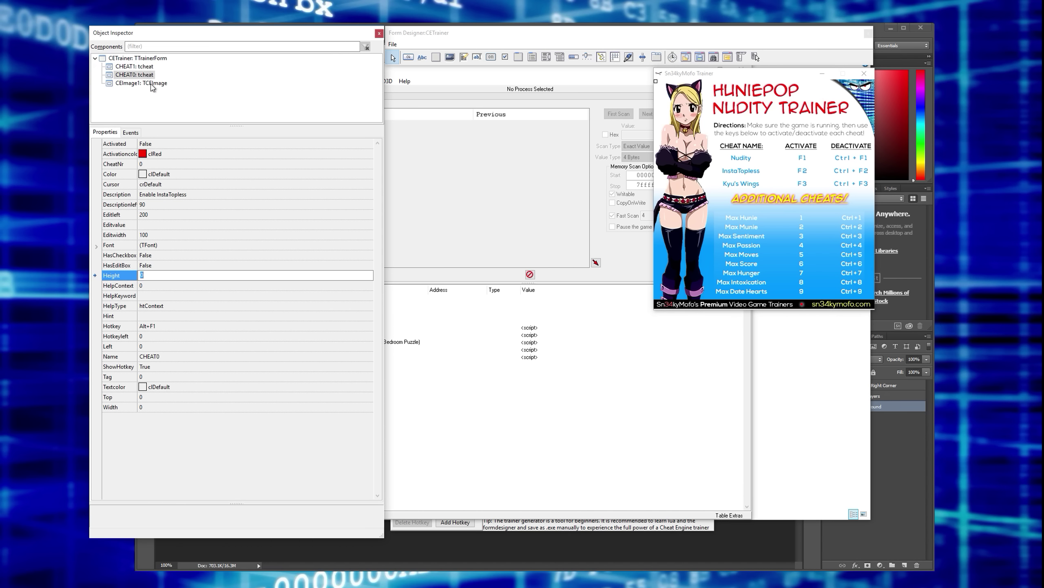
left_click(152, 85)
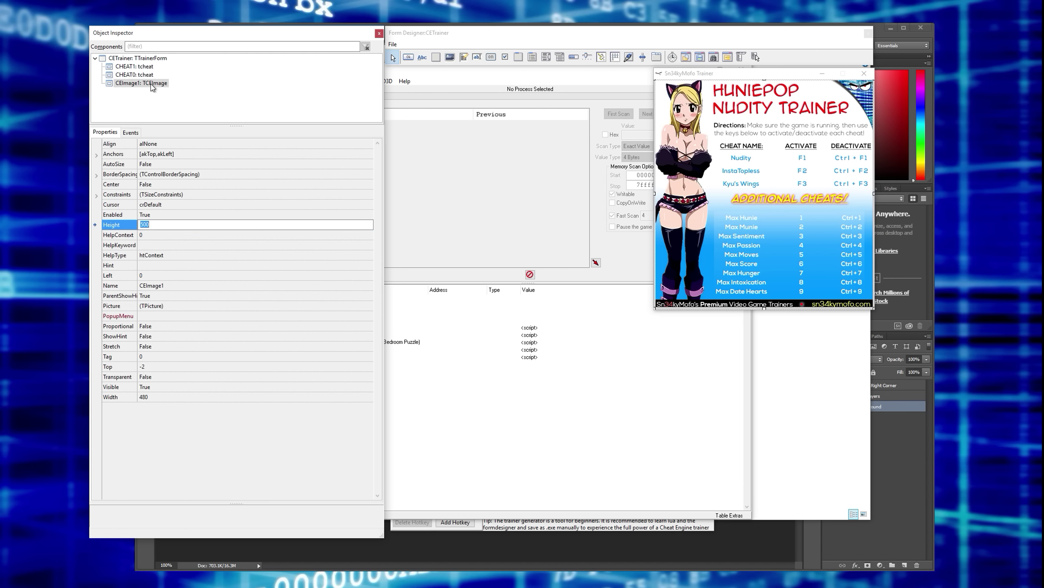
left_click(151, 74)
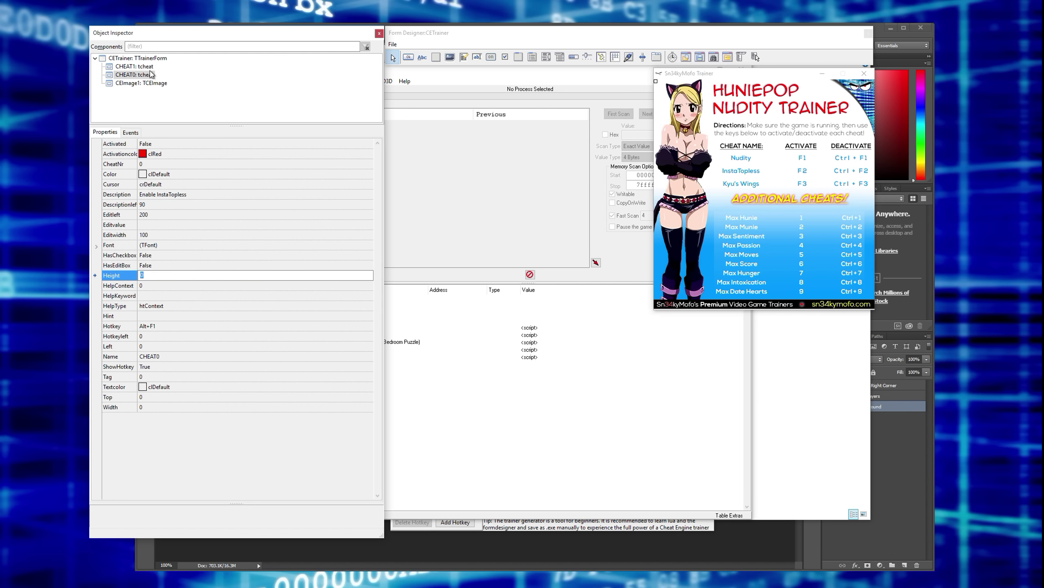
left_click(151, 75)
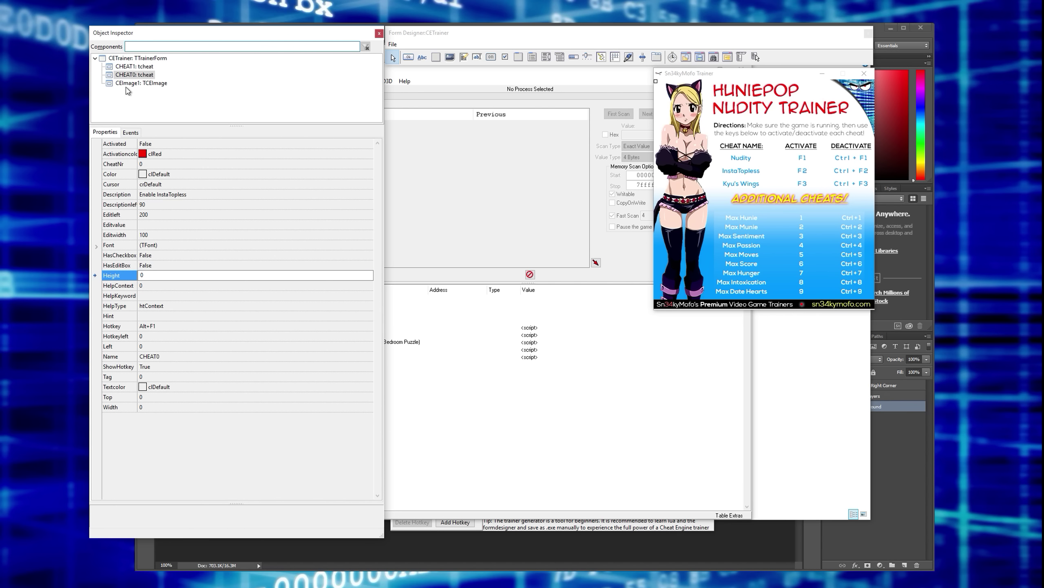
left_click(137, 67)
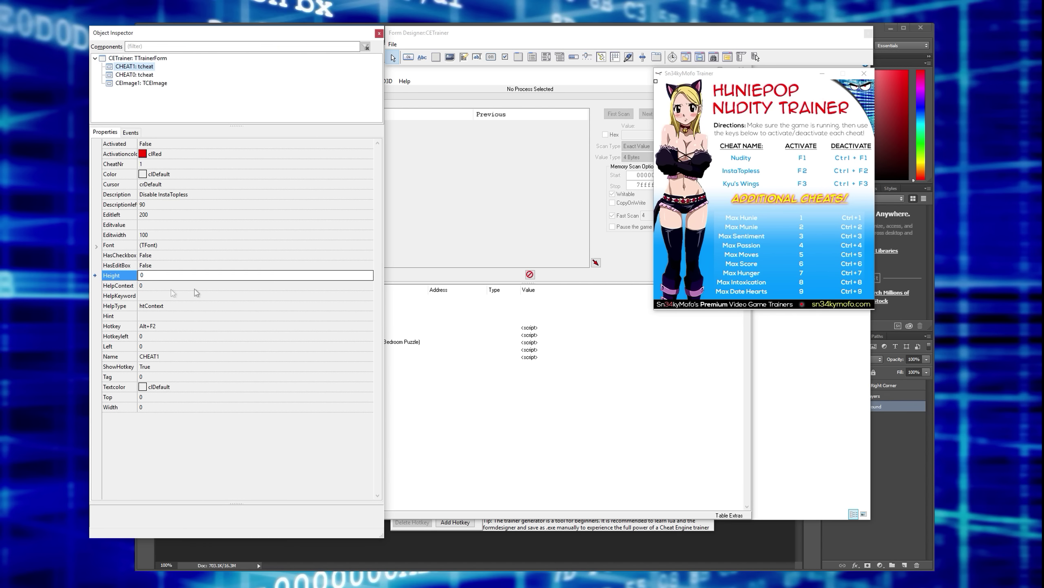
Step: Bring up the trainer generator and review the Enable InstaTopless and Disable InstaTopless hotkey settings
left_click(484, 530)
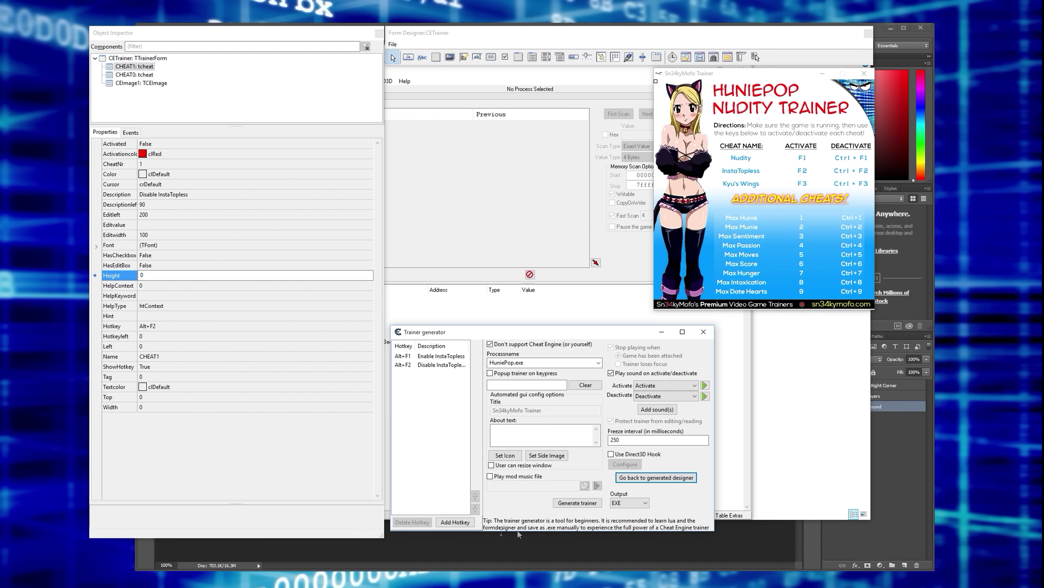
left_click_drag(491, 334, 492, 310)
left_click(408, 334)
left_click(409, 342)
left_click(425, 334)
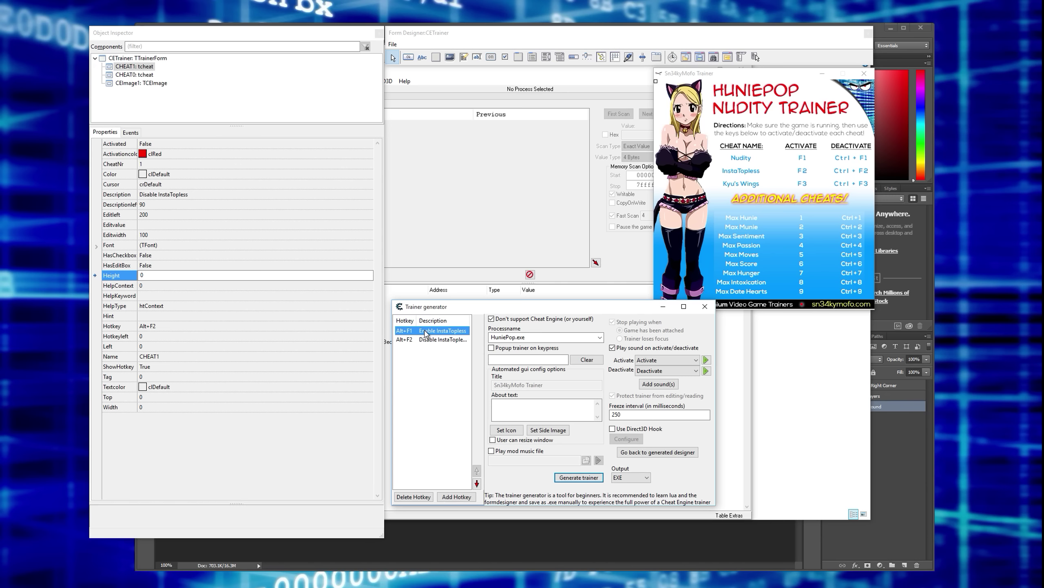
double_click(426, 333)
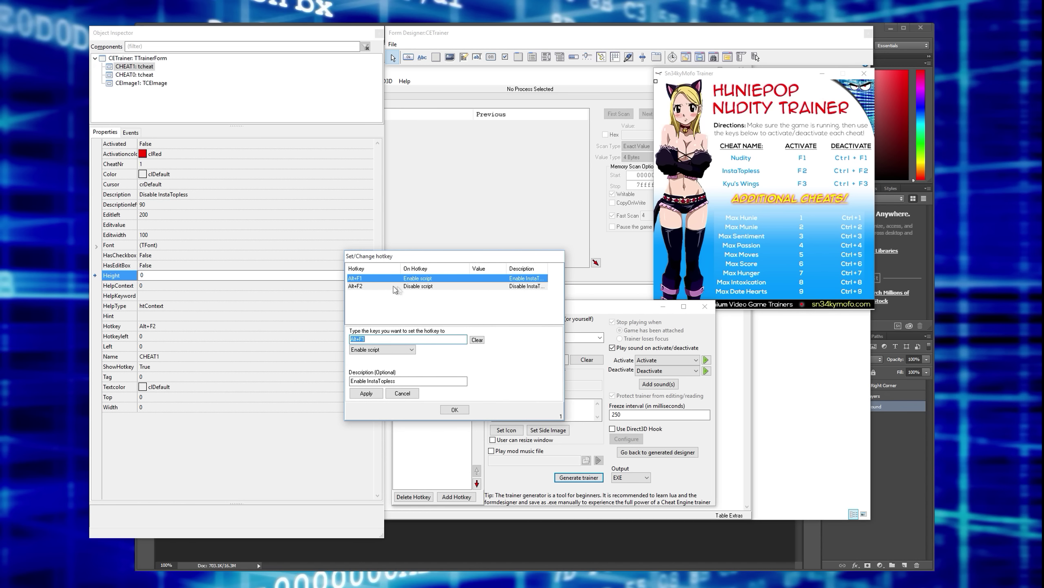
left_click(456, 410)
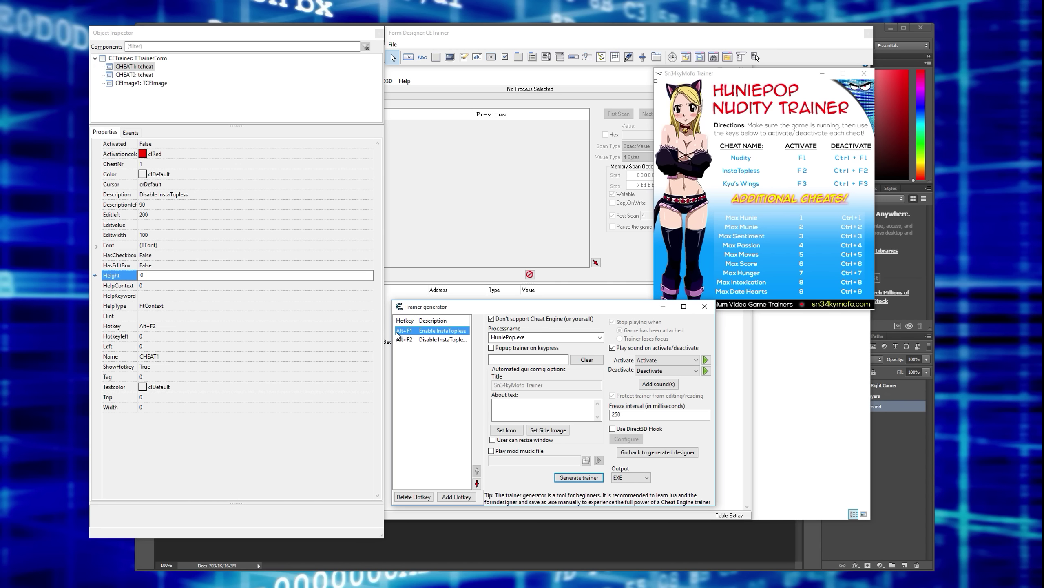
left_click(406, 340)
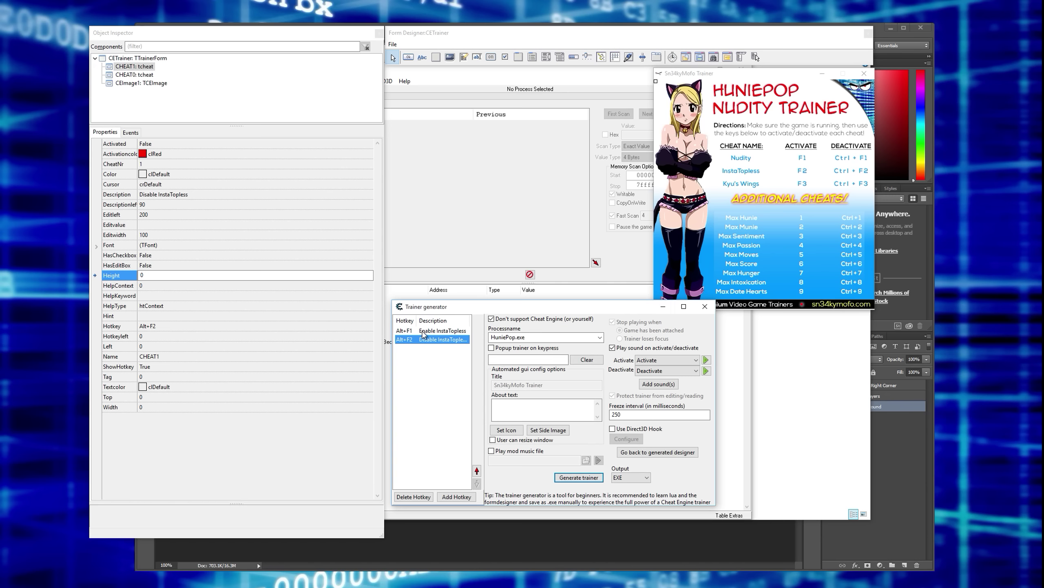
left_click(279, 449)
left_click(555, 311)
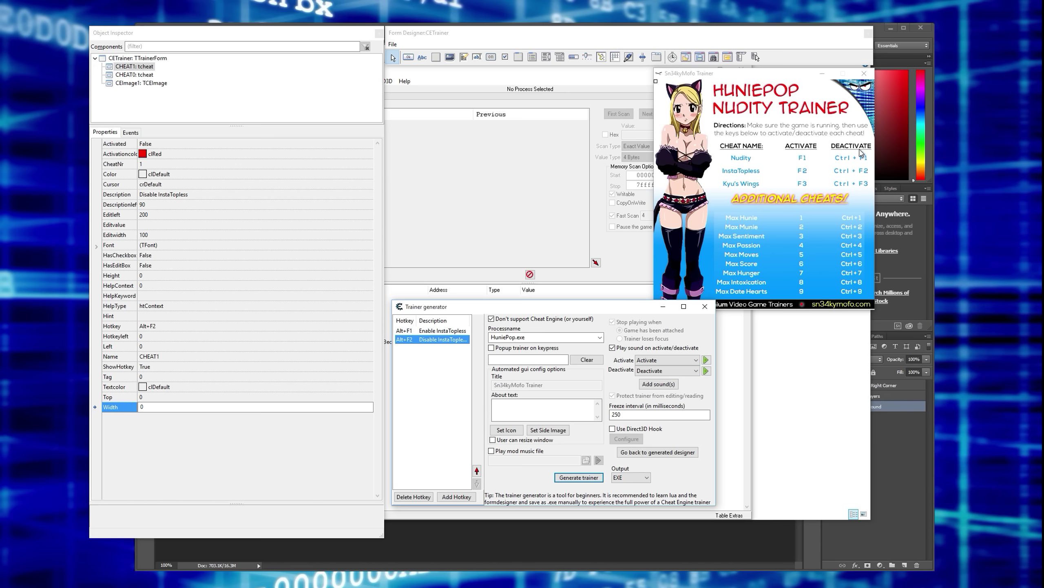
left_click(827, 160)
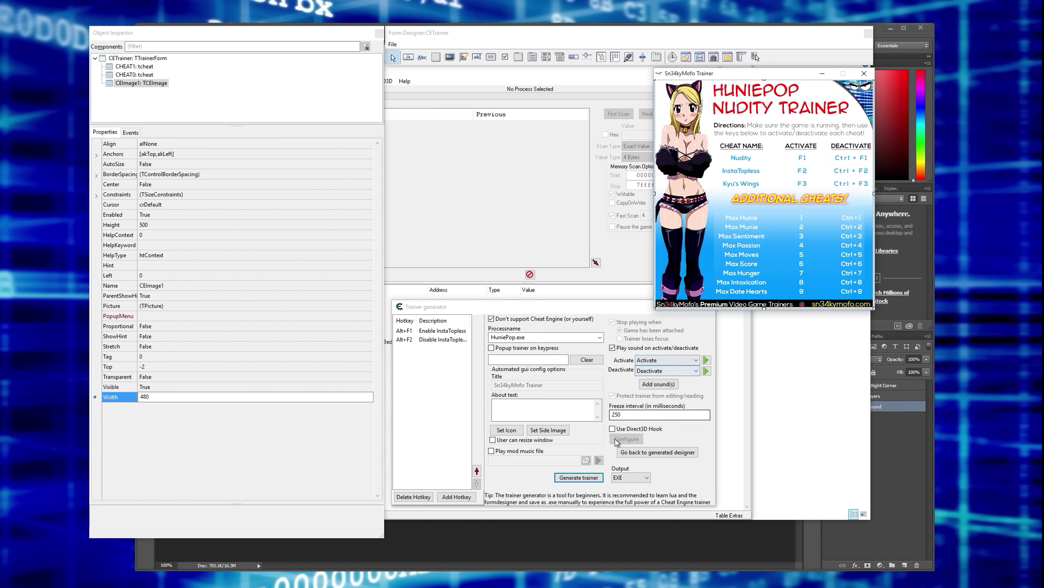
Step: Start generating the trainer and save it as an EXE named Demo in the Final Trainer EXE folder
left_click(579, 478)
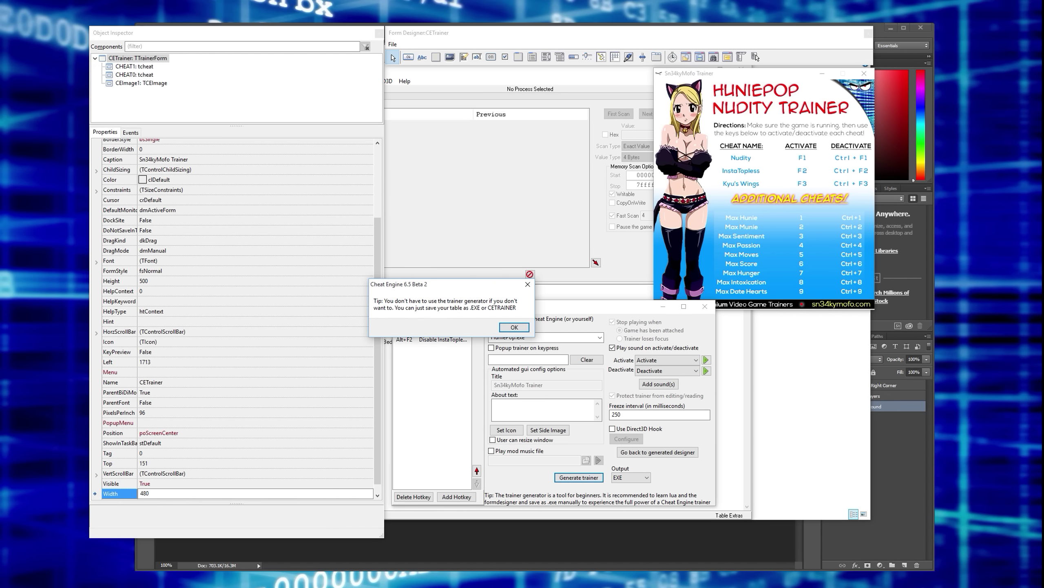
left_click_drag(443, 284, 486, 205)
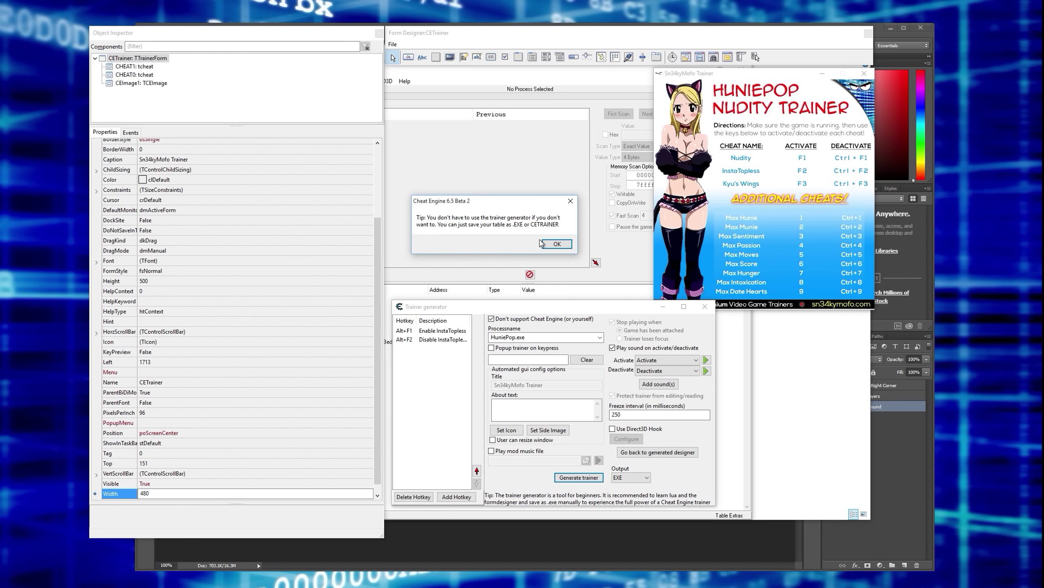
left_click(557, 245)
left_click_drag(547, 319, 429, 107)
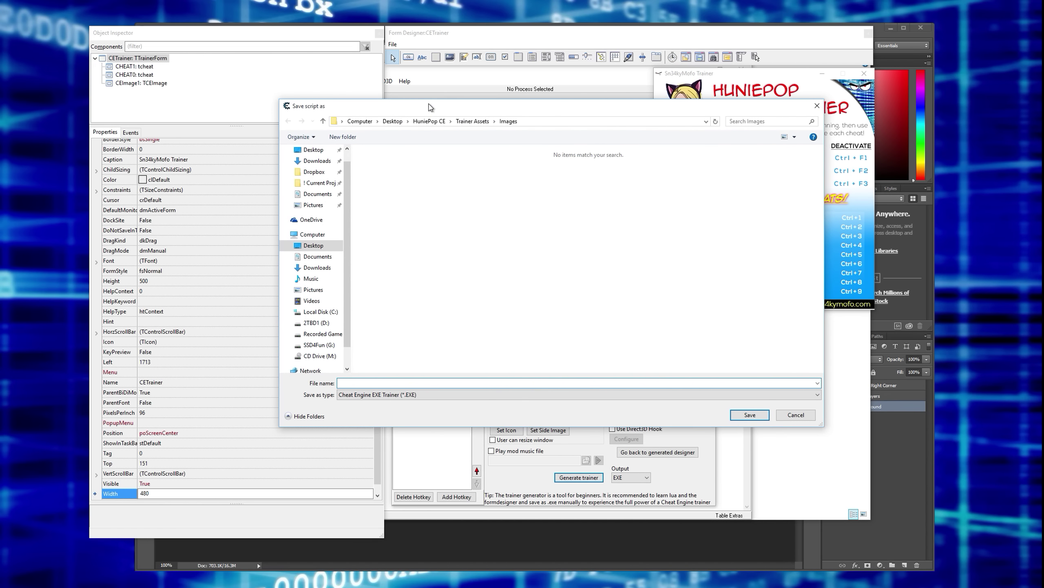
left_click(472, 121)
double_click(379, 164)
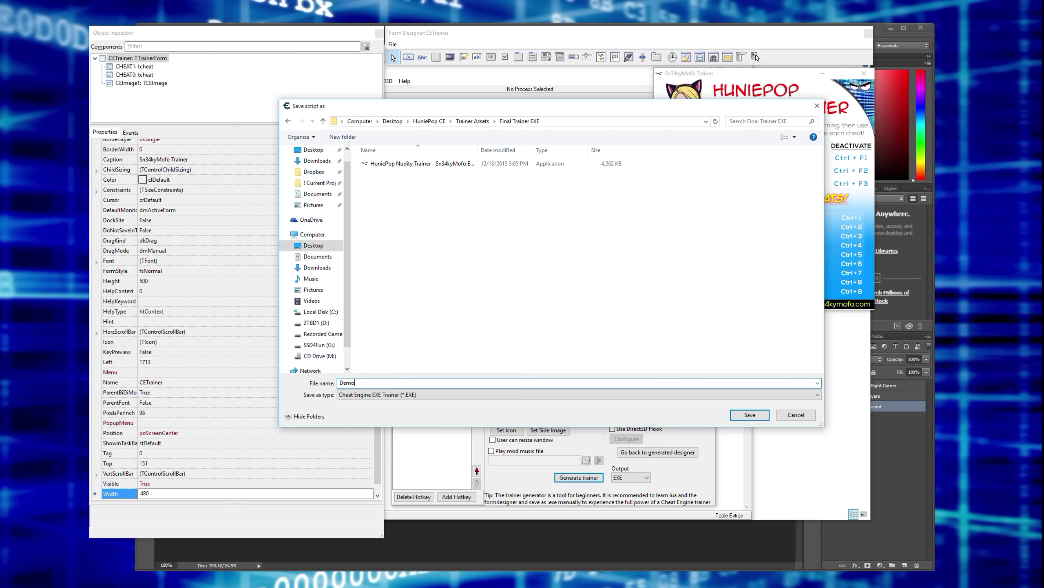
left_click(750, 414)
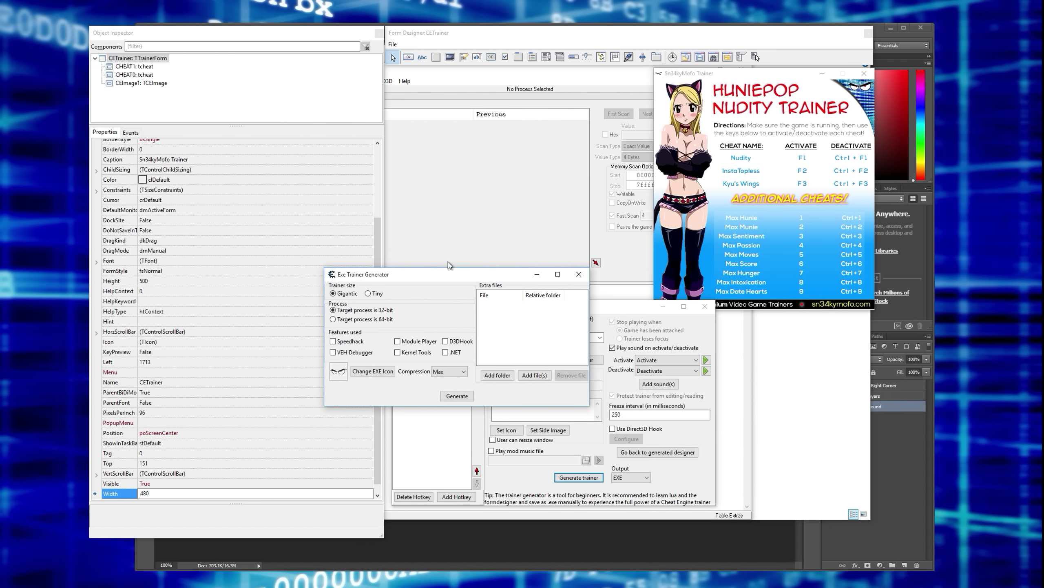
Step: Generate the EXE trainer with Gigantic size, a 32-bit target process and Max compression, and close the EXE generator
left_click_drag(452, 275, 515, 116)
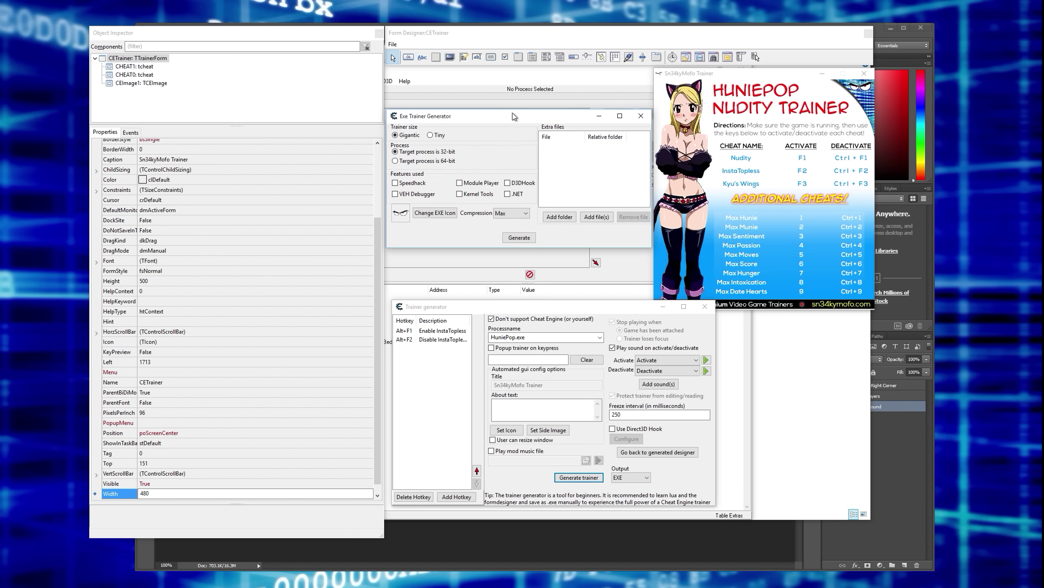
left_click(430, 136)
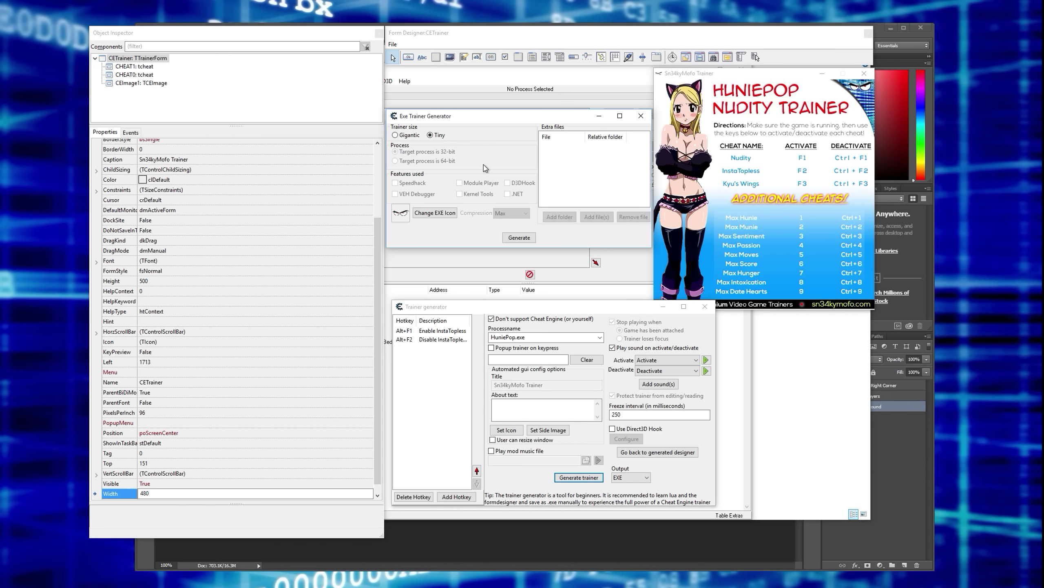
left_click(395, 135)
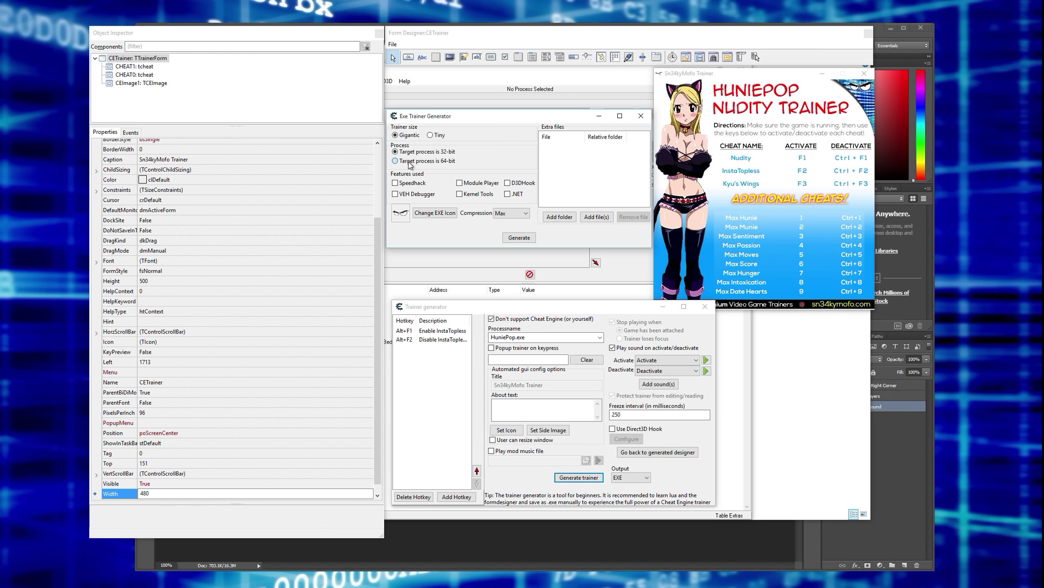
left_click(404, 161)
left_click(409, 161)
left_click(527, 214)
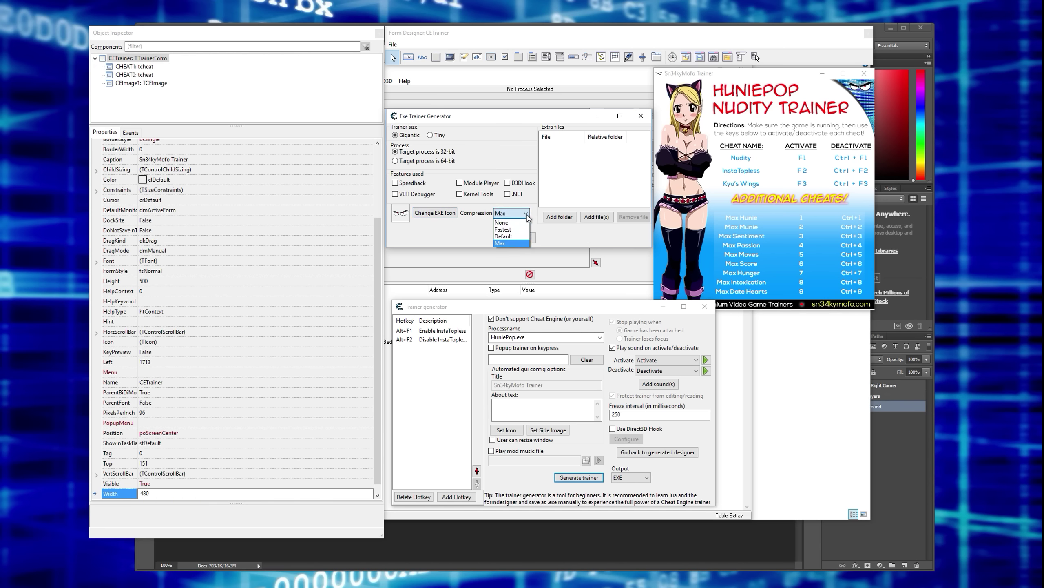
left_click(519, 246)
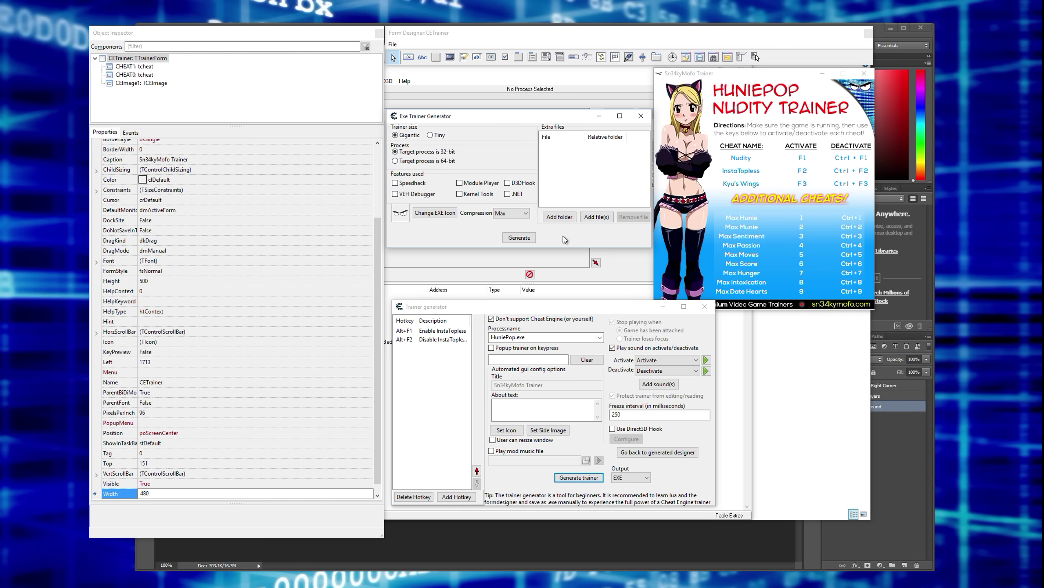
left_click(522, 239)
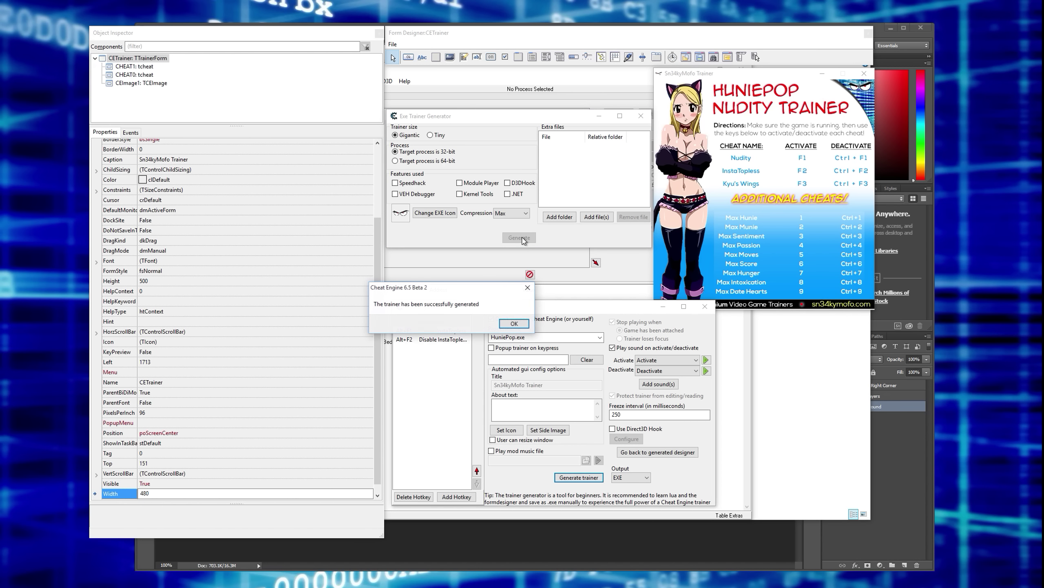
left_click_drag(460, 293, 526, 161)
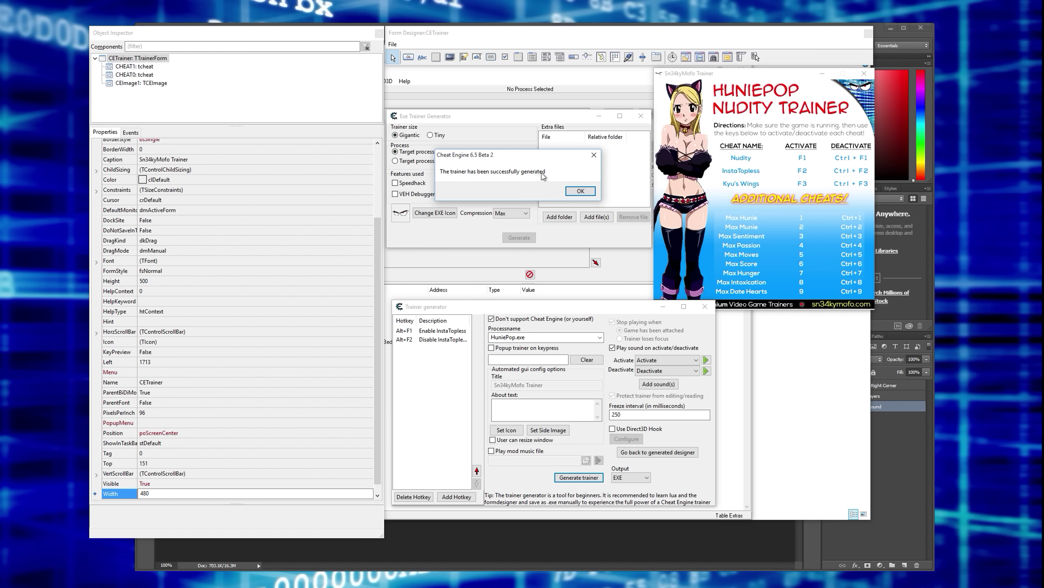
left_click(581, 193)
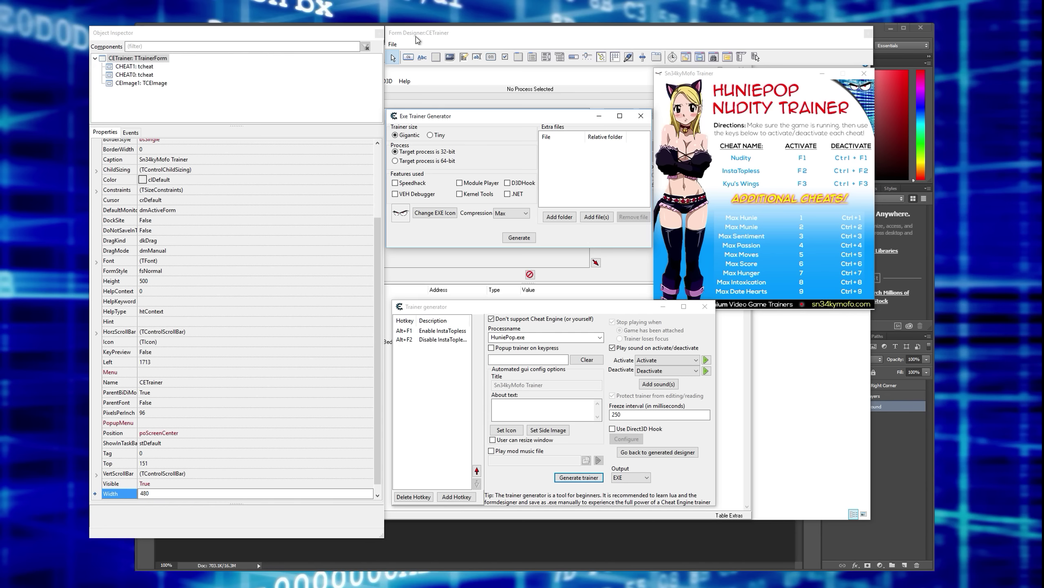
left_click(641, 117)
Step: Check the form designer's save and load options and look through the CETrainer form's properties
left_click(393, 47)
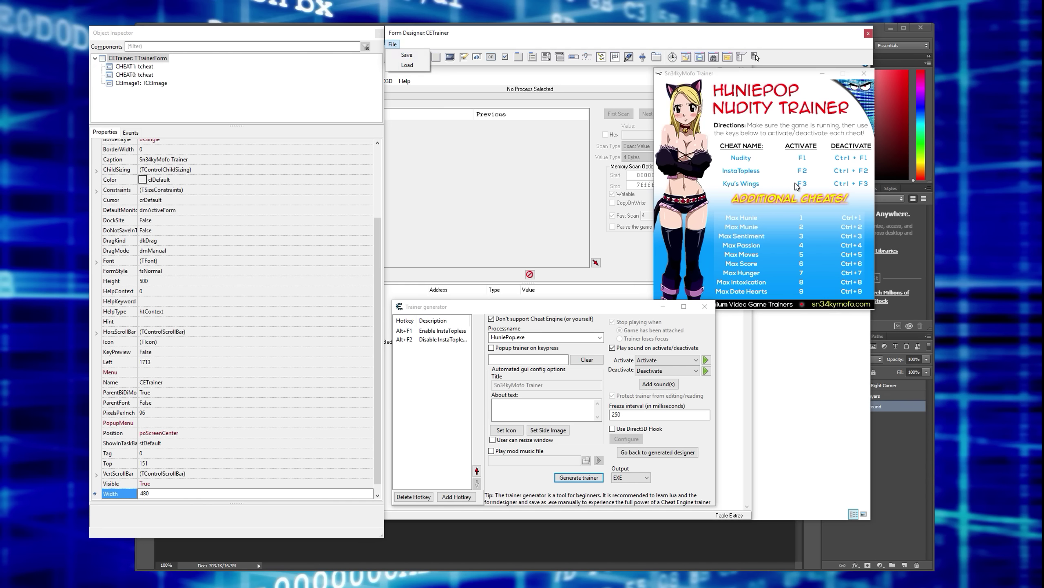
left_click(596, 37)
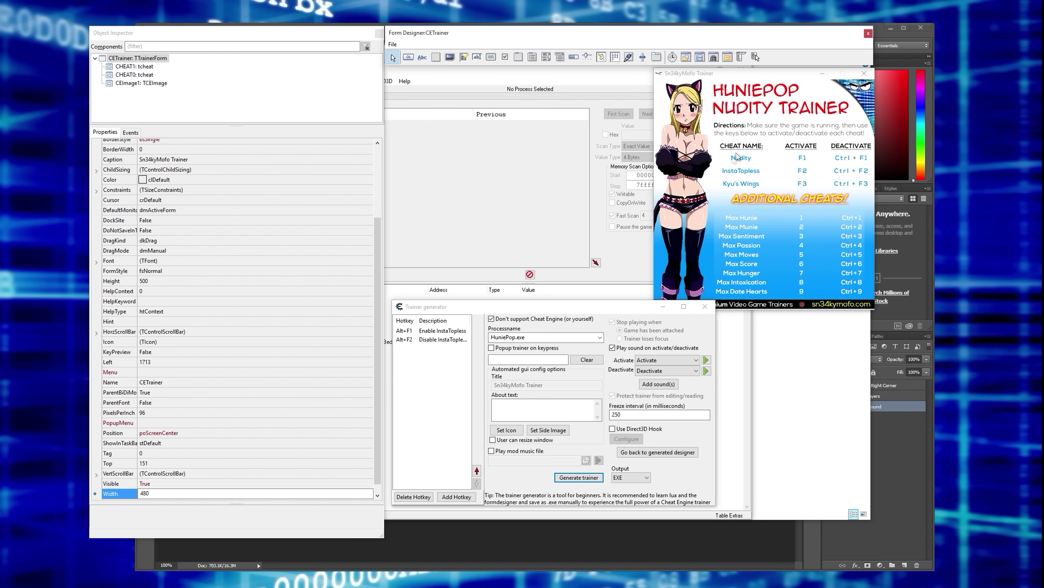
left_click(150, 60)
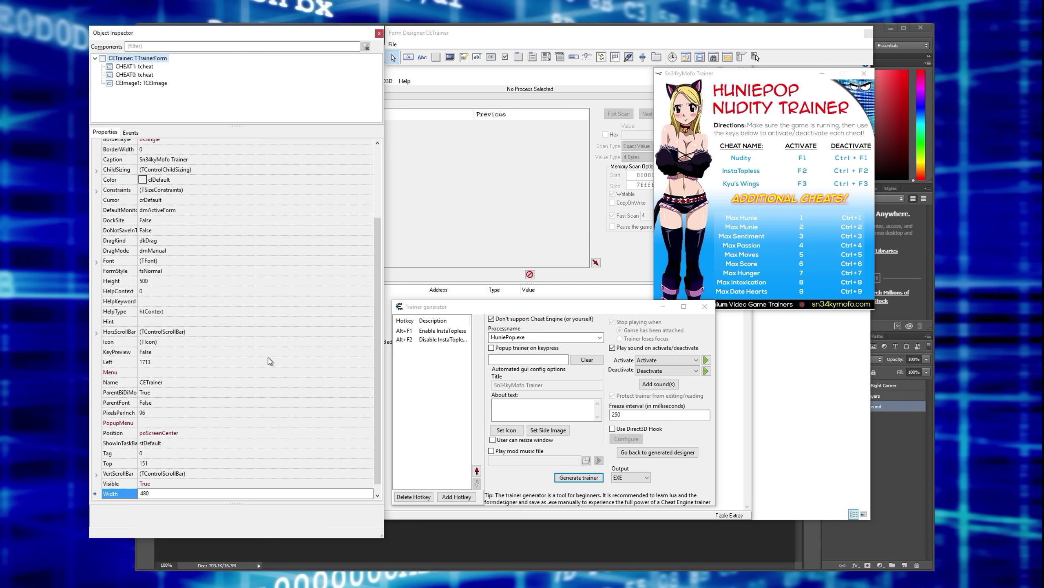
scroll(271, 350, "up", 4)
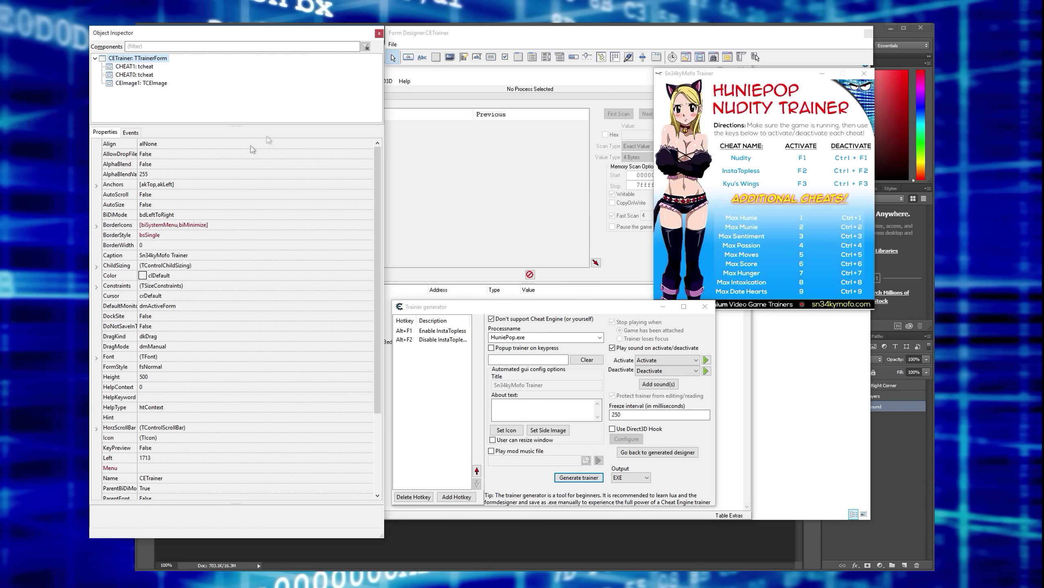
scroll(246, 371, "down", 4)
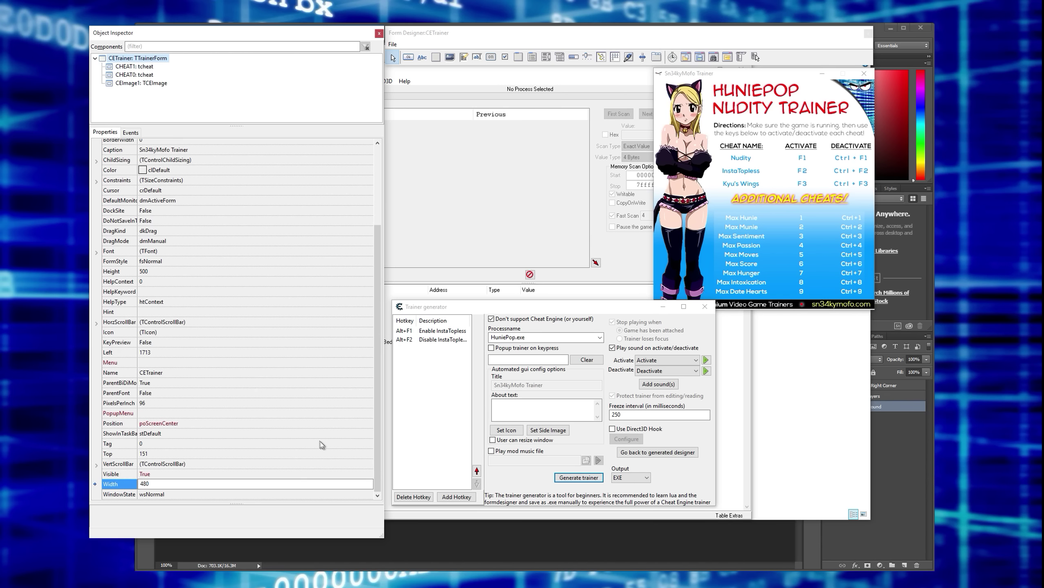
Step: View the picture loaded in CEImage1 and close its image dialog without changing it
left_click(154, 84)
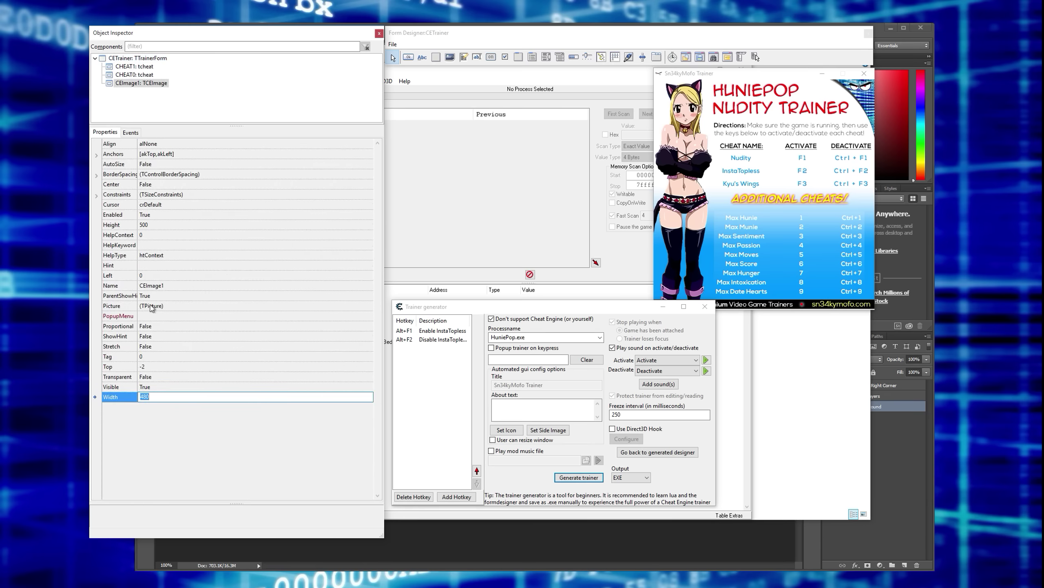
left_click(174, 305)
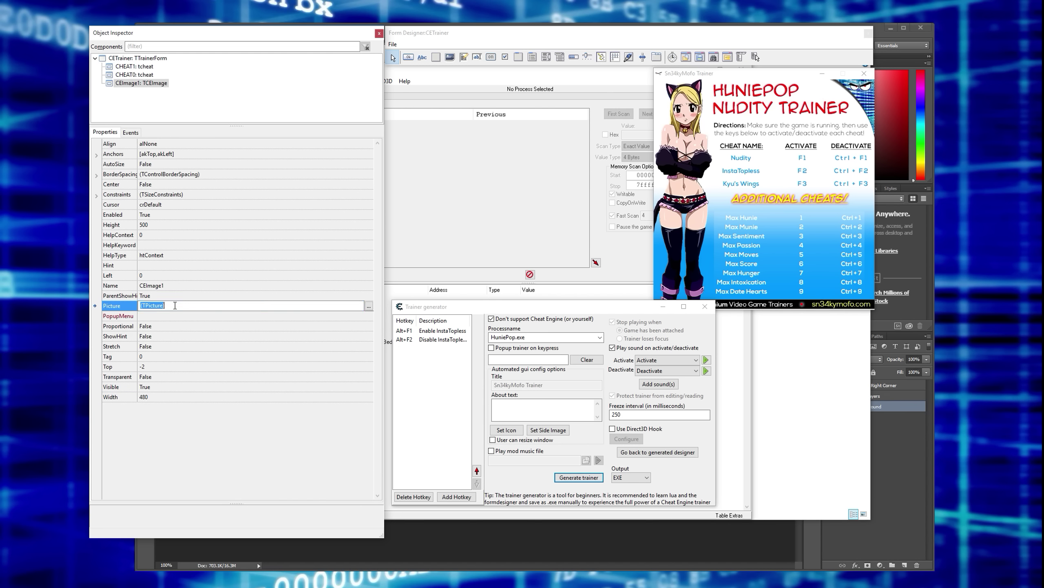
left_click(369, 305)
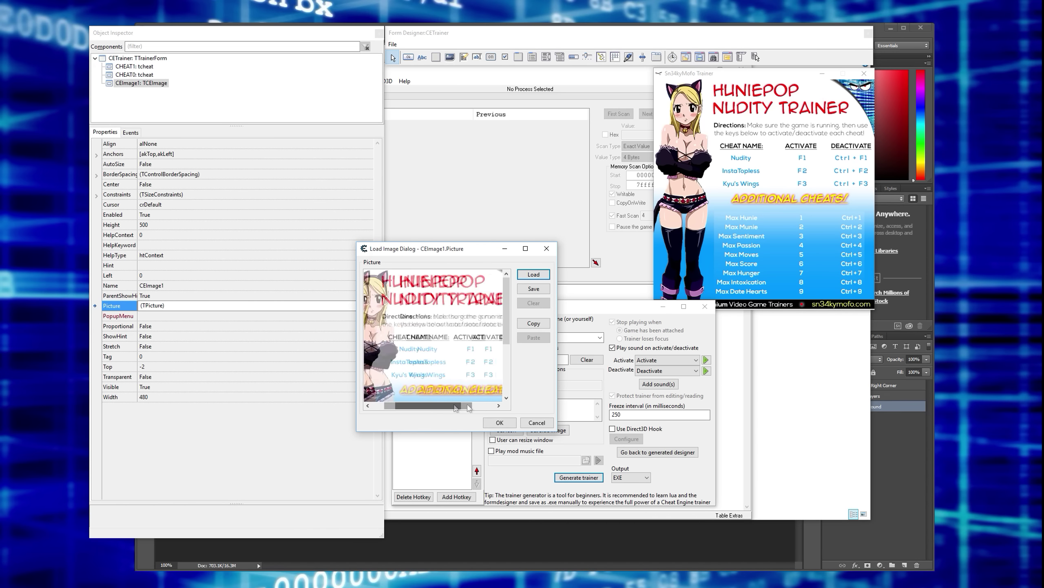
left_click(551, 251)
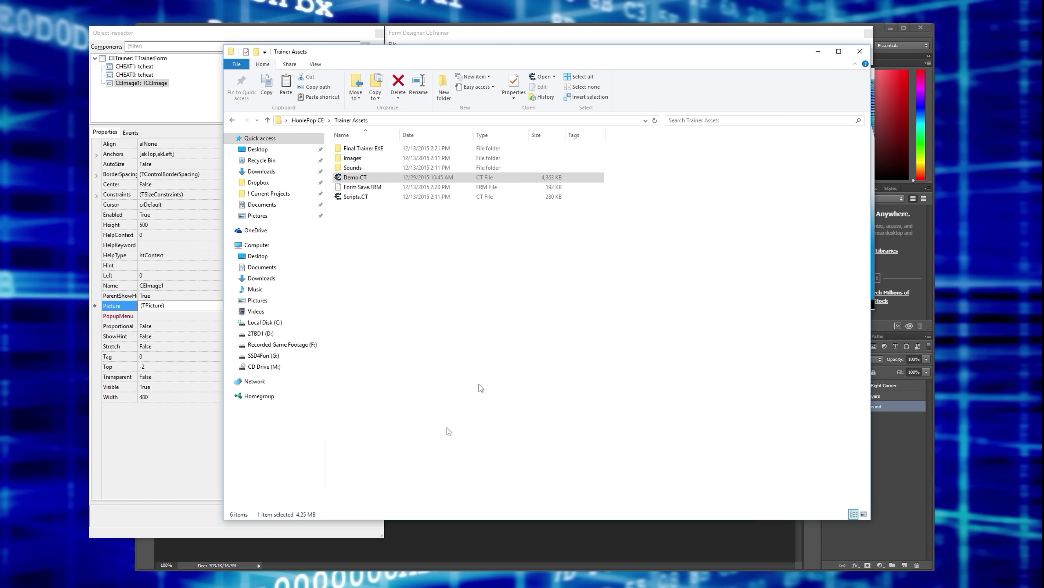
Step: Run Demo.EXE from the Final Trainer EXE folder and move the trainer window clear of the file list
double_click(362, 149)
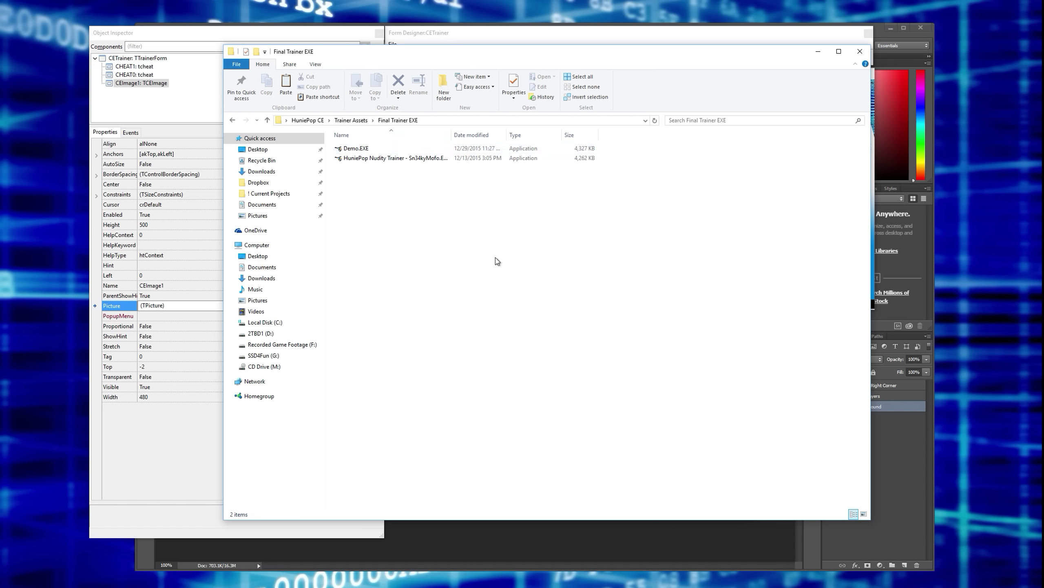
left_click(362, 151)
double_click(356, 149)
left_click(585, 337)
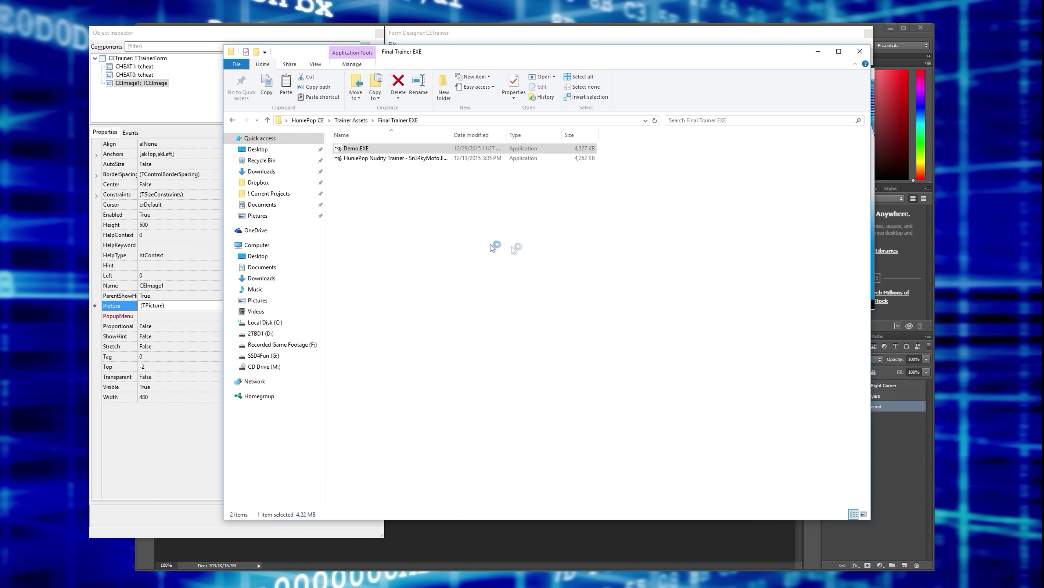
left_click_drag(439, 227, 205, 78)
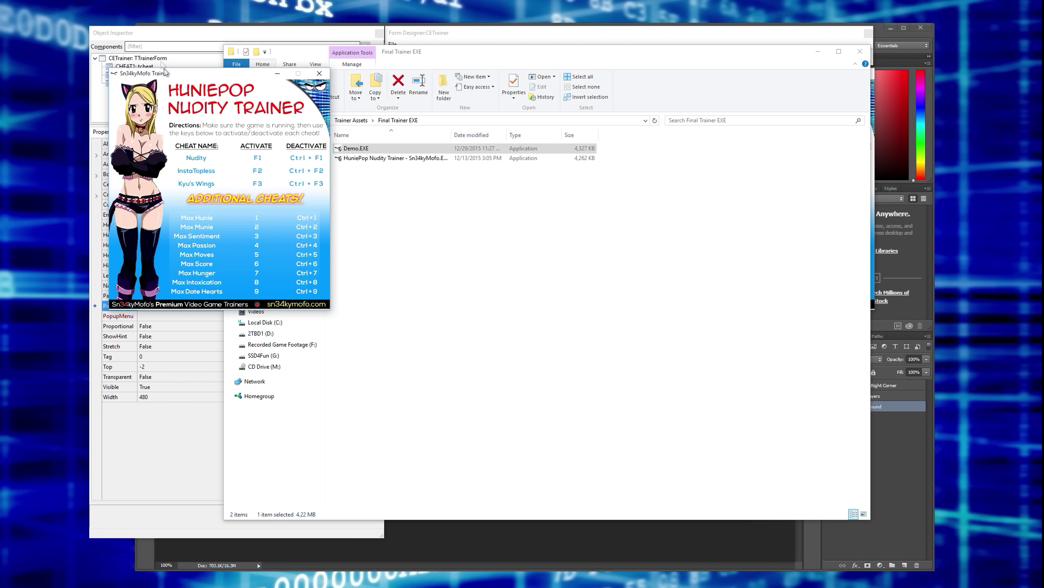
left_click_drag(163, 73, 238, 87)
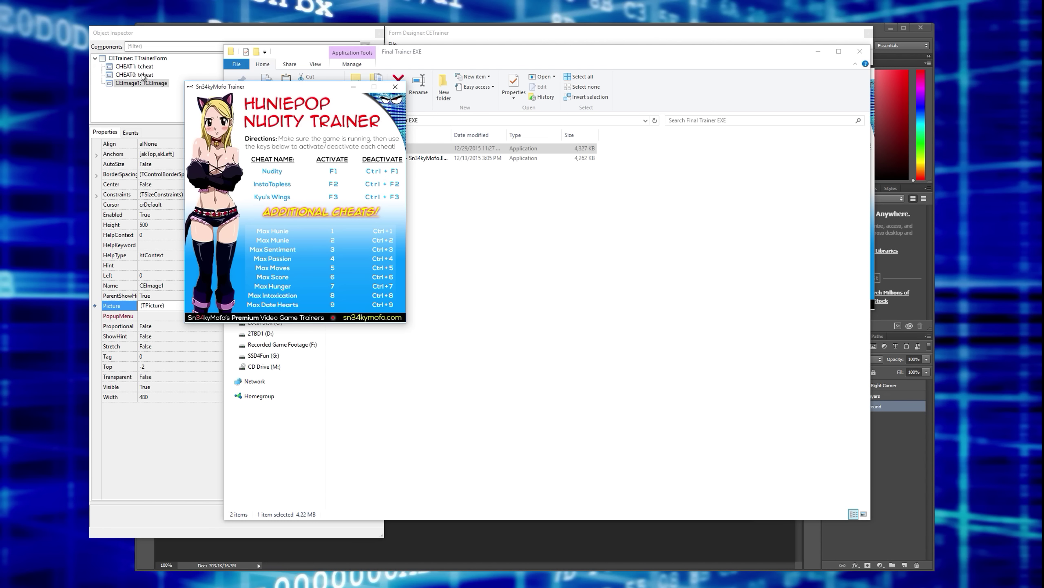
left_click_drag(269, 89, 189, 57)
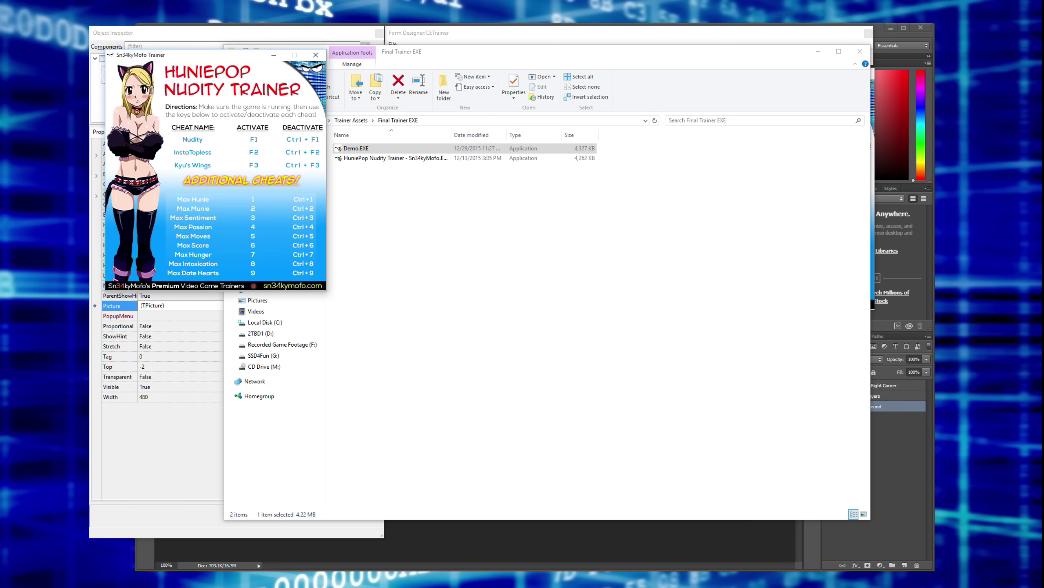
Step: Start HuniePop, place its window beside the trainer, and continue the game from Save Data #1
key("alt+Tab")
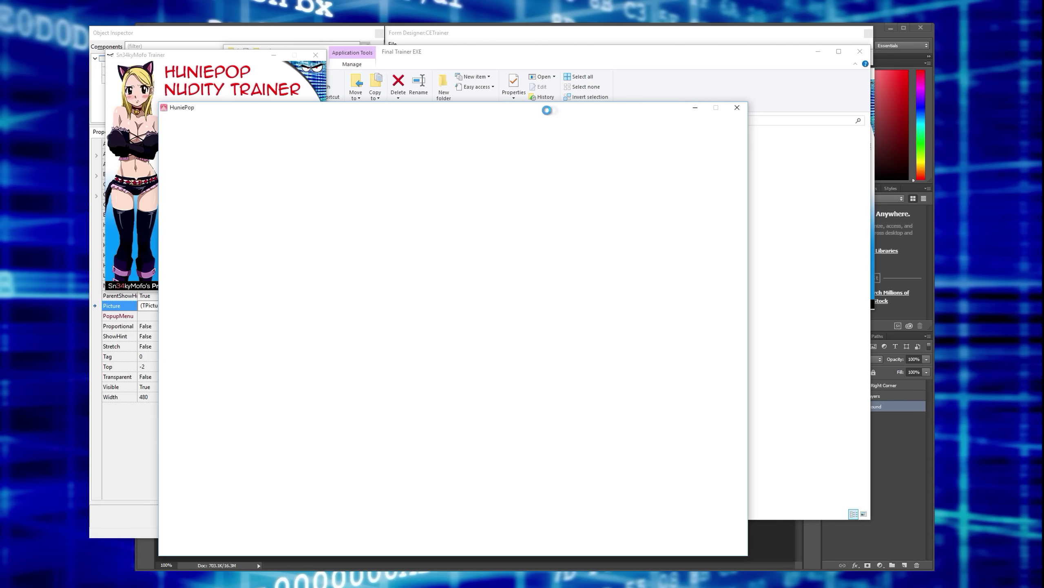
left_click_drag(433, 111, 606, 58)
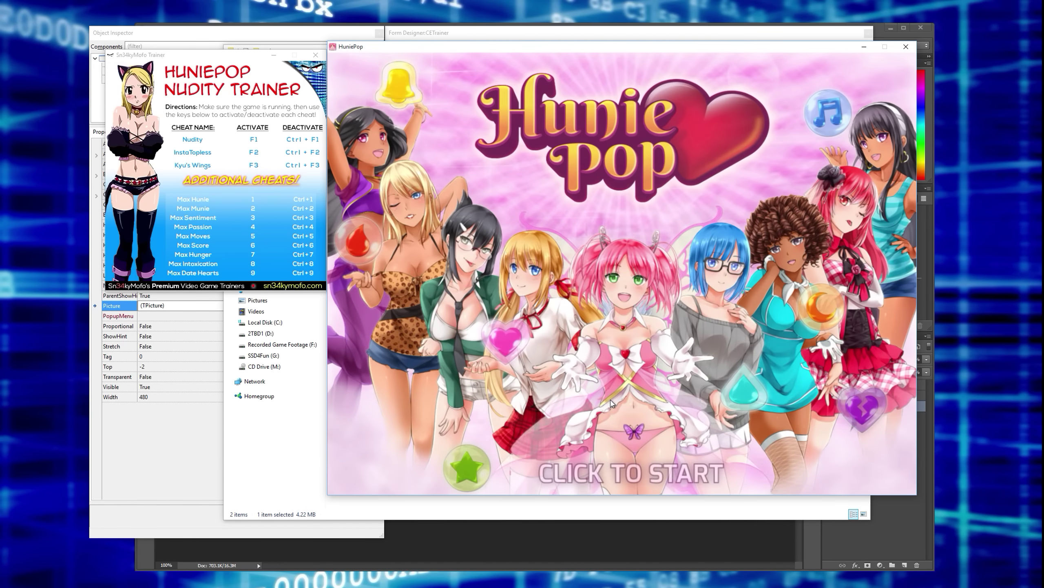
left_click(612, 403)
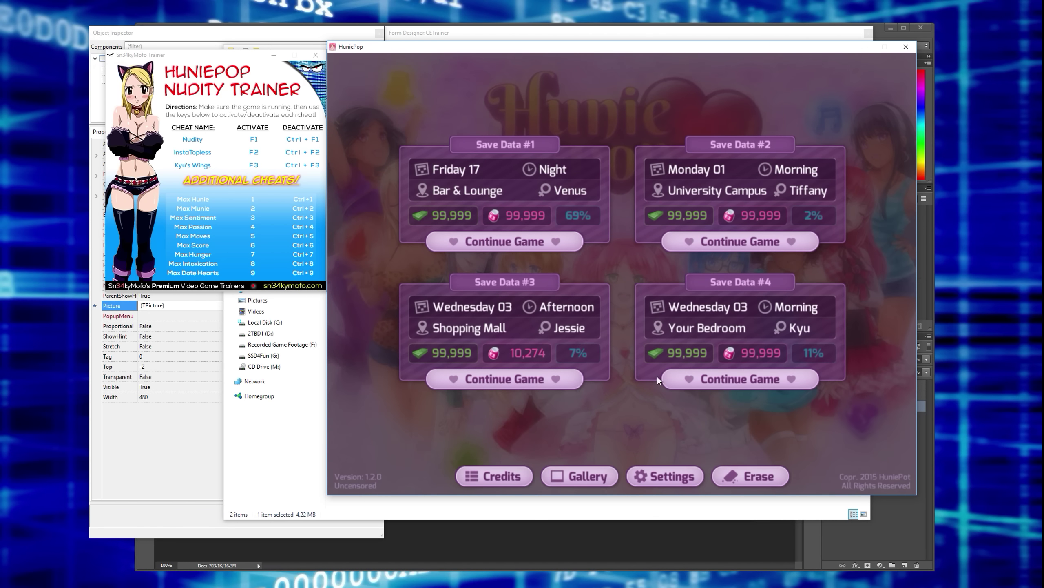
left_click(518, 242)
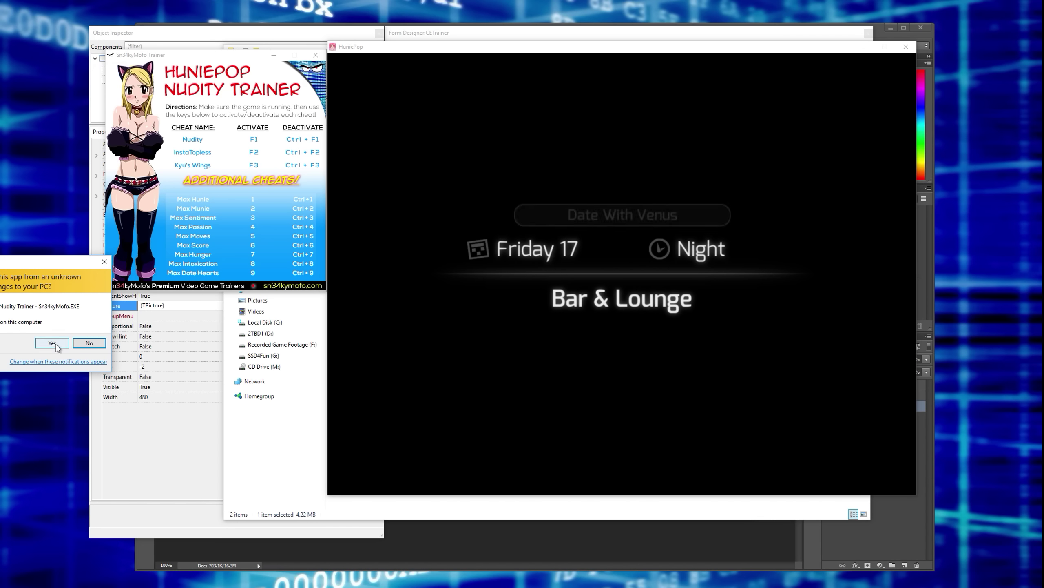
Step: Allow the finished HuniePop Nudity Trainer EXE to run, place it beside the game, and match three red tokens on the date puzzle
left_click(53, 342)
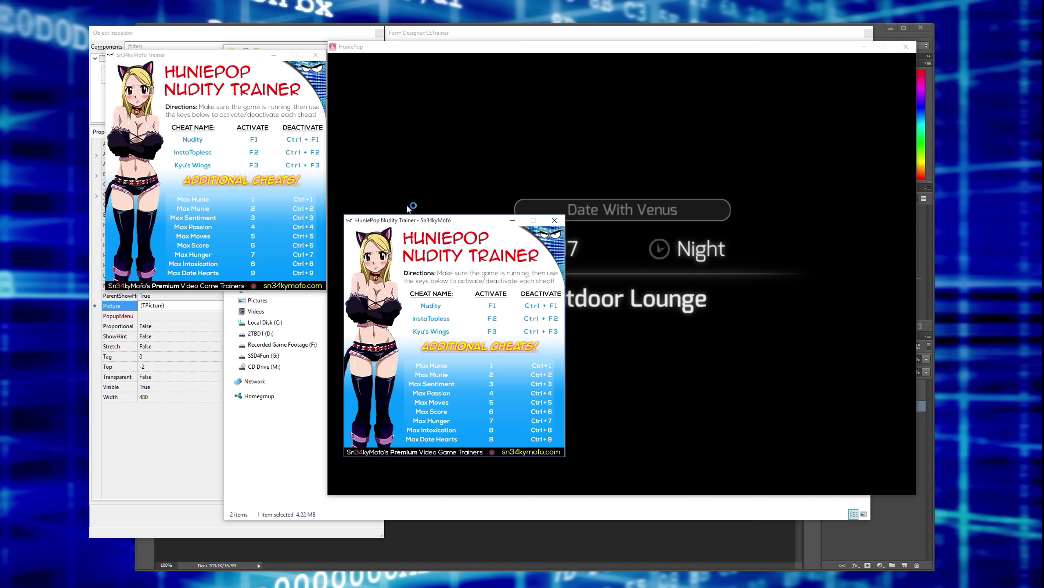
left_click_drag(411, 217, 171, 135)
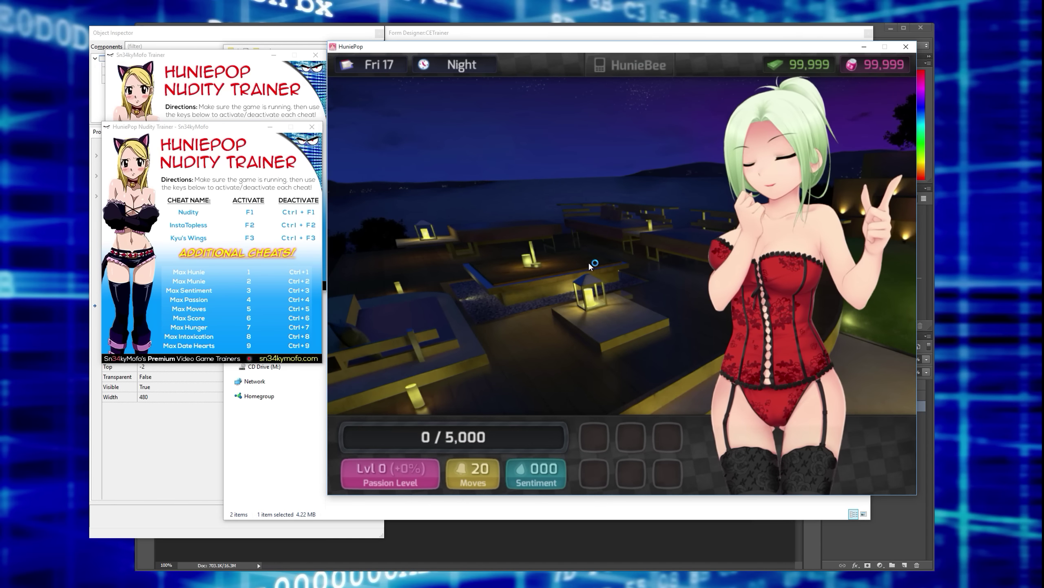
left_click(713, 345)
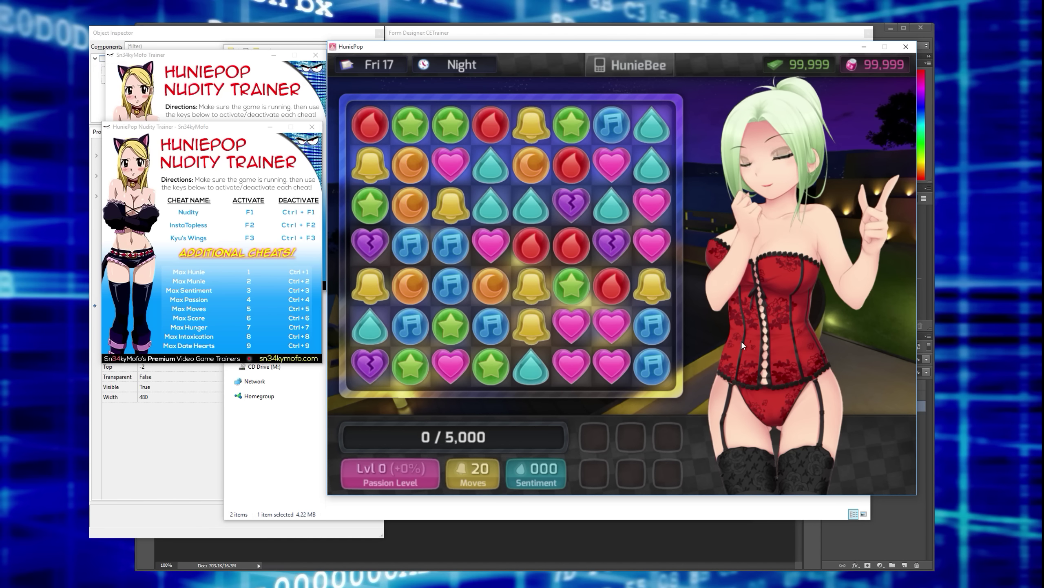
left_click_drag(611, 285, 614, 250)
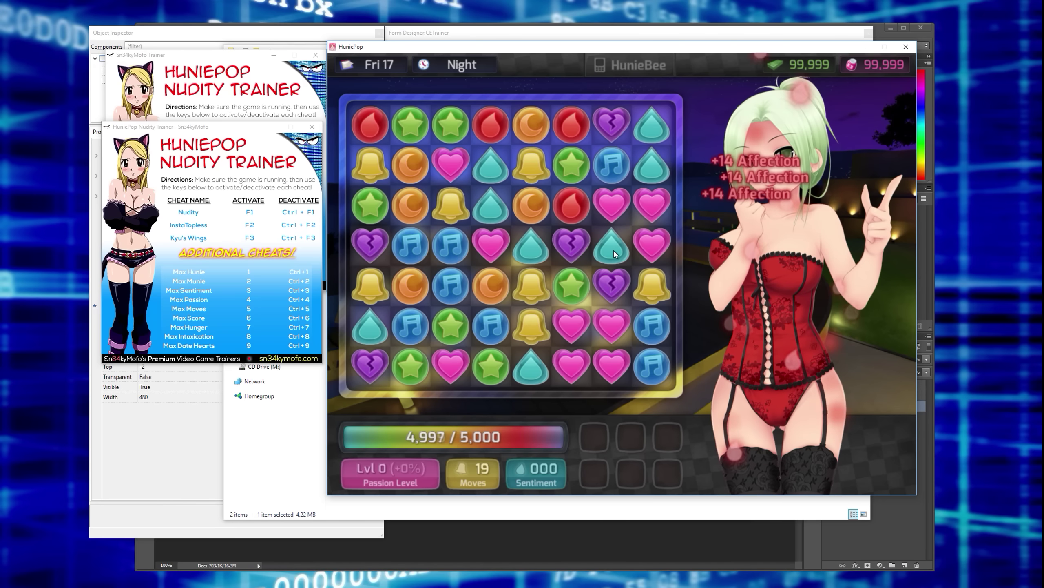
Step: Close the second trainer window and test the Demo trainer by activating its InstaTopless cheat in the game
left_click(312, 127)
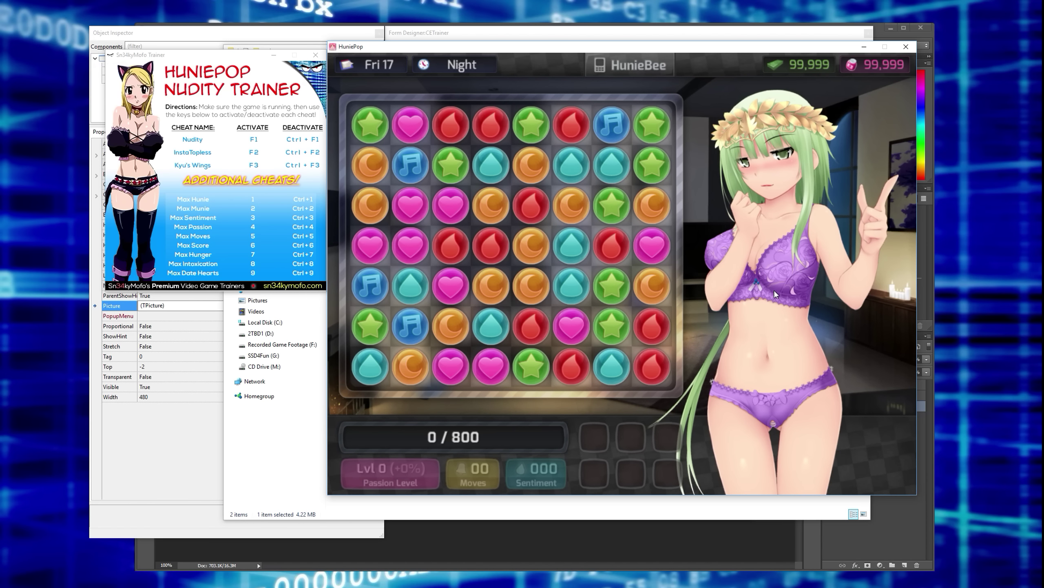
key("F2")
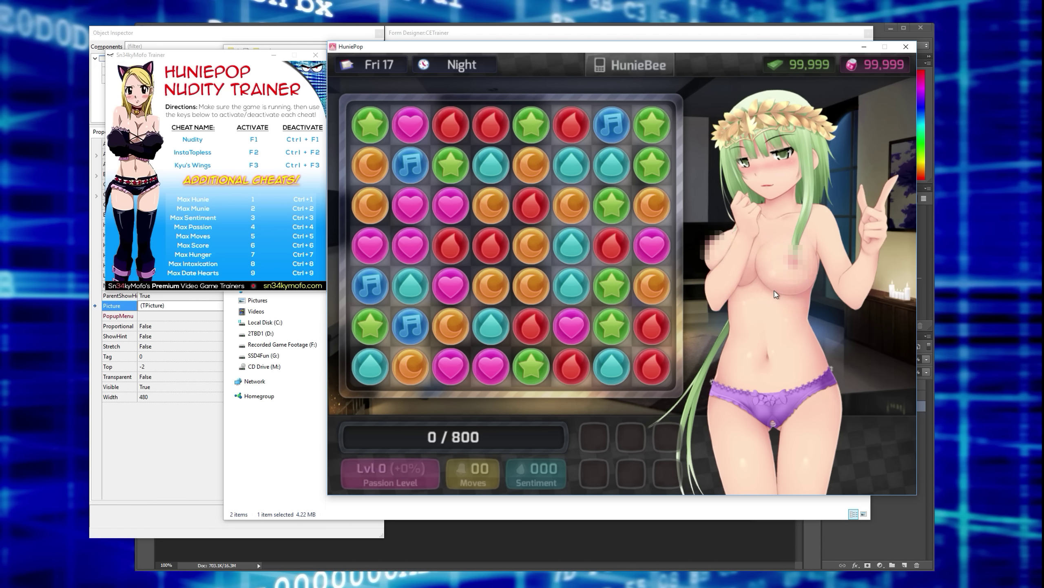